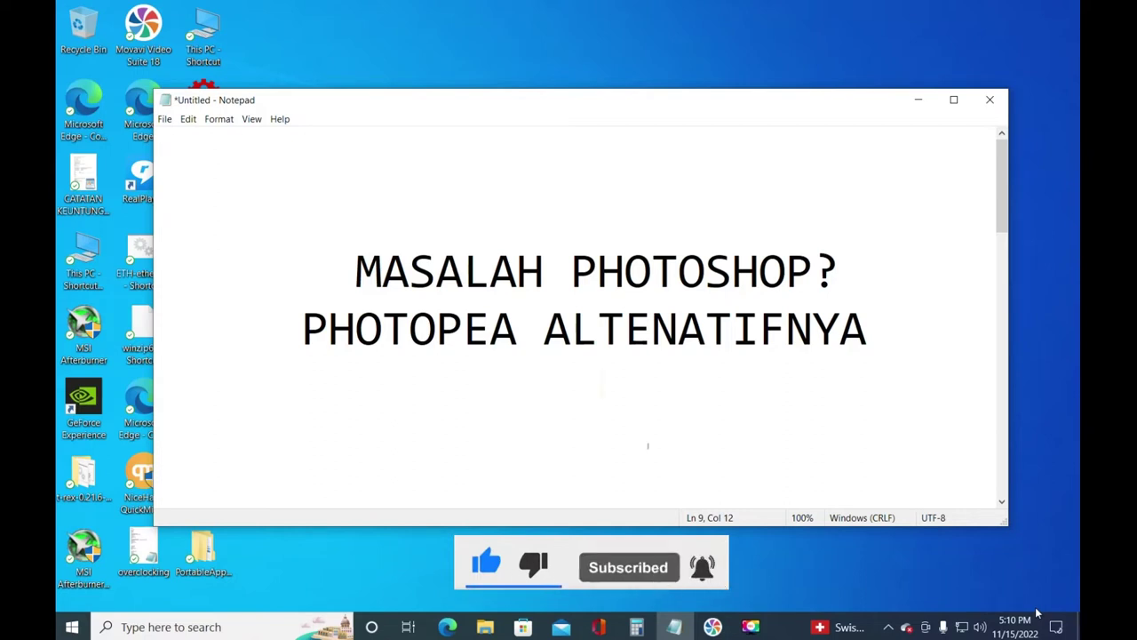
# - Scroll the Notepad notes down to the Photoshop problems list under MASALAH PHOTOSHOP?
pyautogui.scroll(-2, 697, 372)
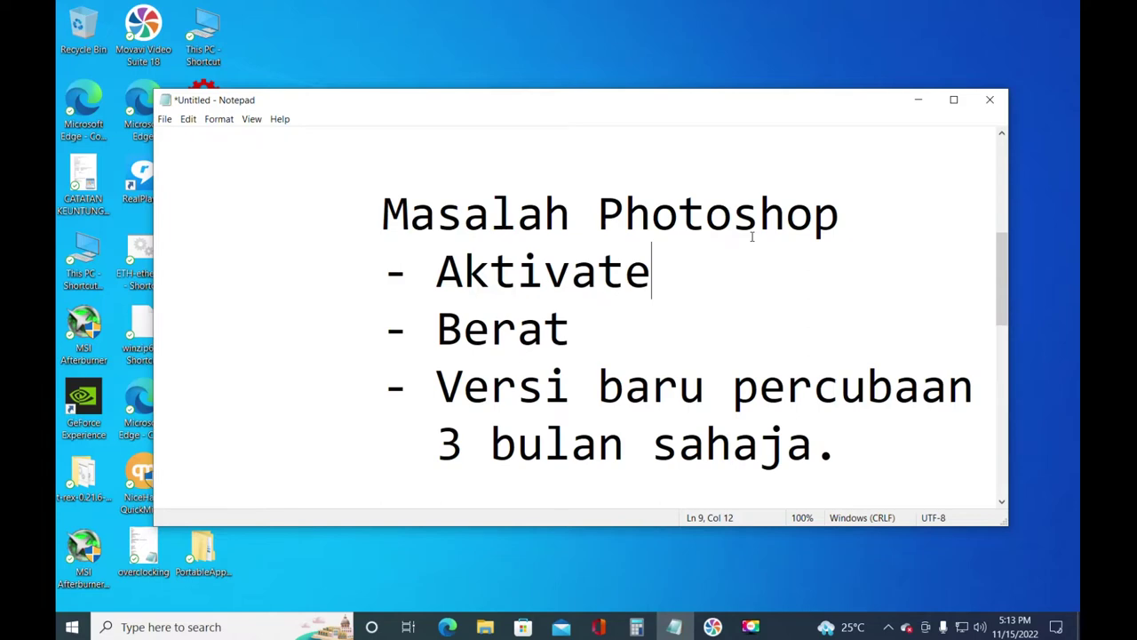
pyautogui.scroll(-2, 751, 235)
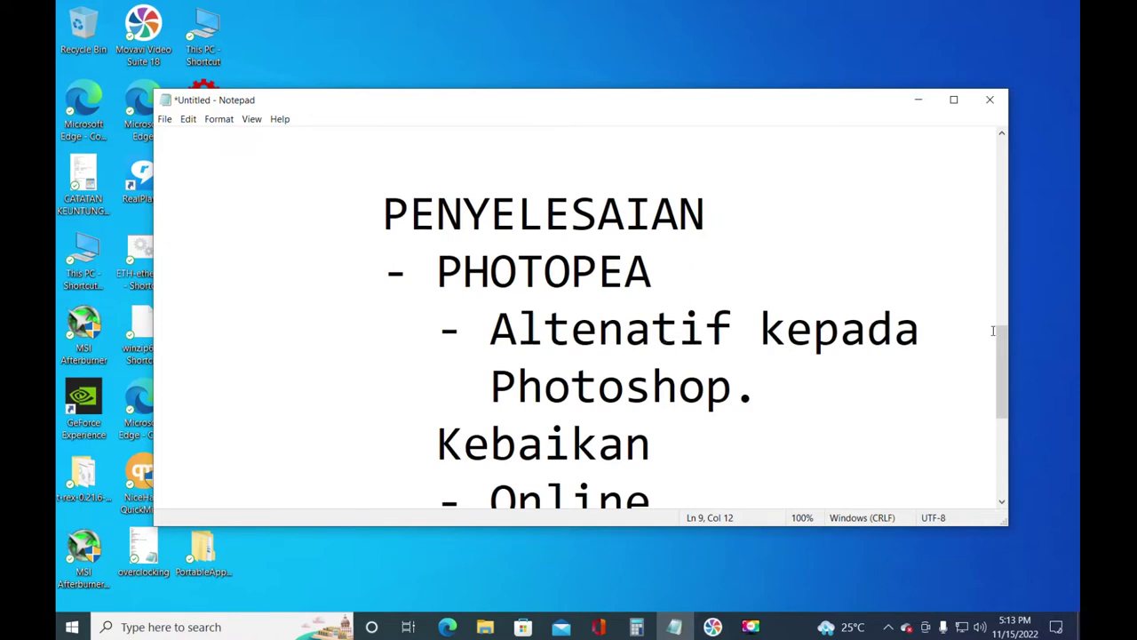
# - Scroll to the PENYELESAIAN section on Photopea and maximize the Notepad window
pyautogui.moveTo(1006, 348); pyautogui.dragTo(1006, 356)
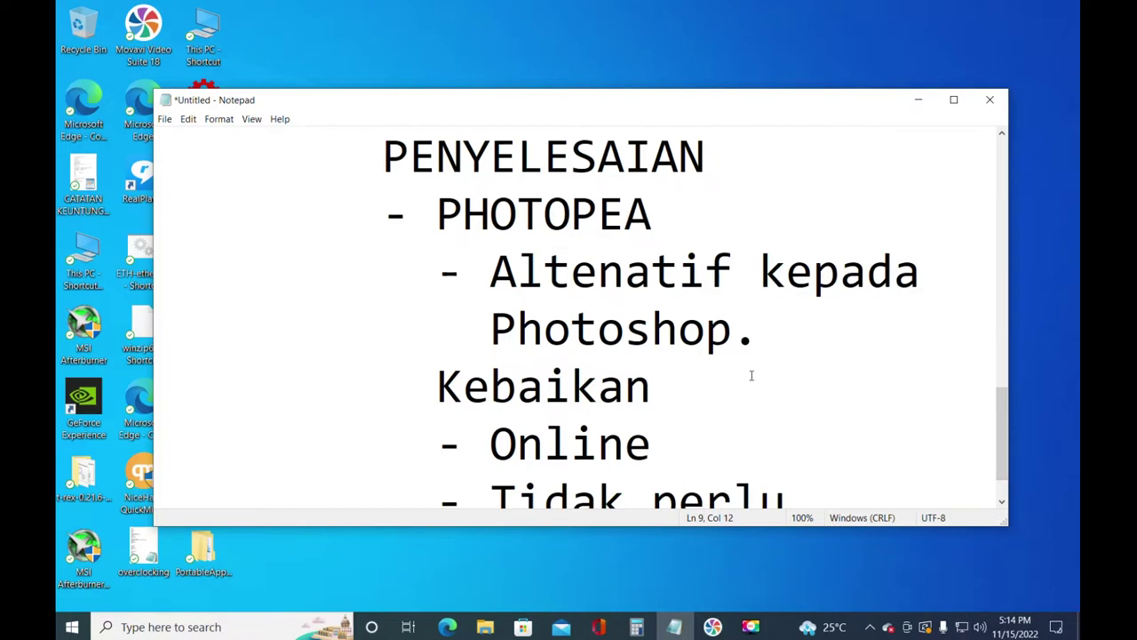
pyautogui.scroll(-1, 751, 375)
pyautogui.press('super+Up')
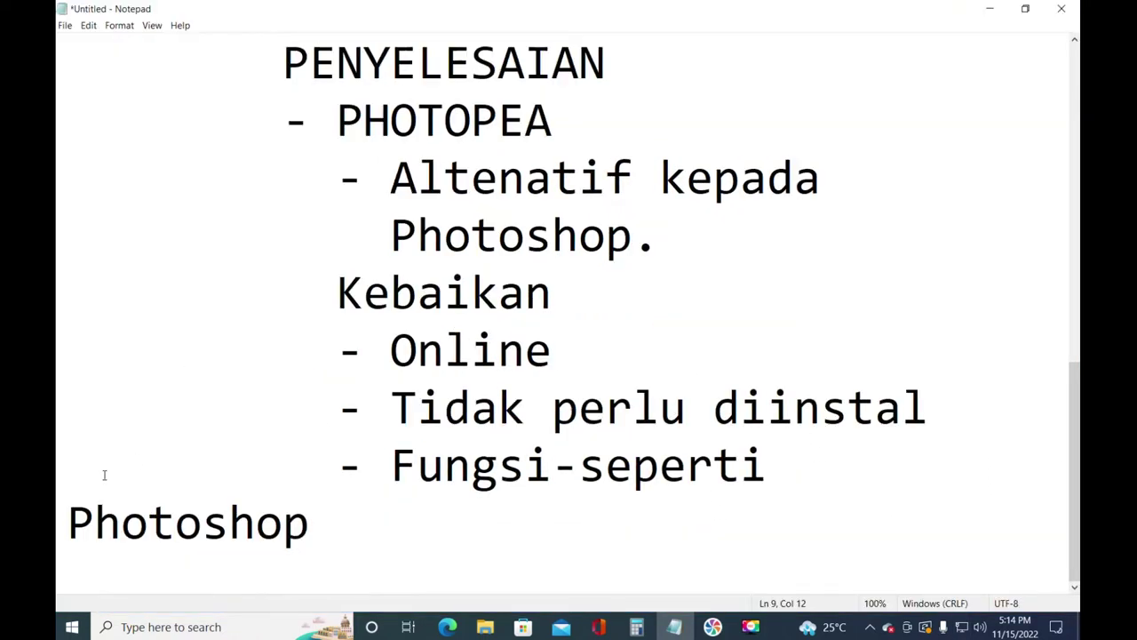
# - Indent the stray Photoshop line under its bullet and highlight the words Online and Fungsi
pyautogui.click(76, 524)
pyautogui.hotkey('ctrl', 'z')
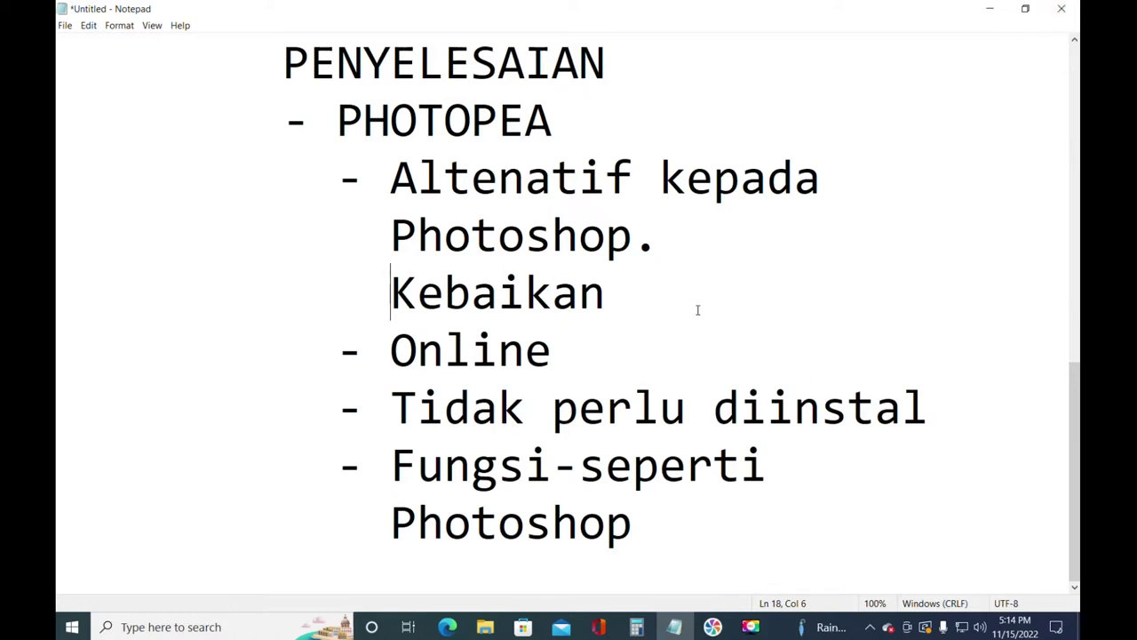
pyautogui.moveTo(391, 351); pyautogui.dragTo(566, 346)
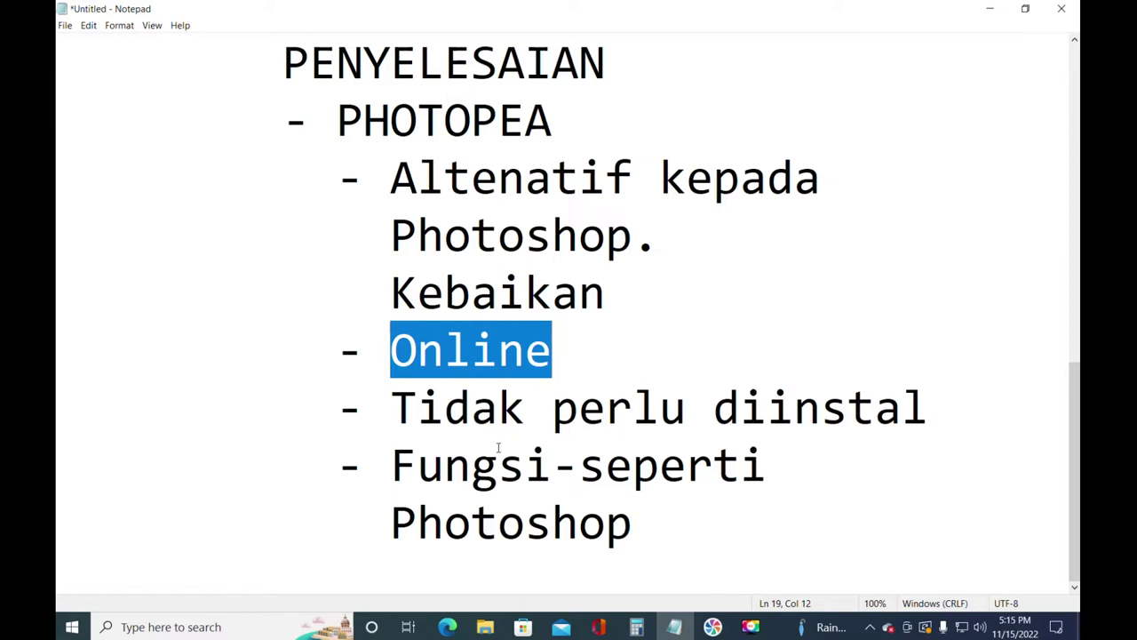
pyautogui.moveTo(392, 469); pyautogui.dragTo(552, 469)
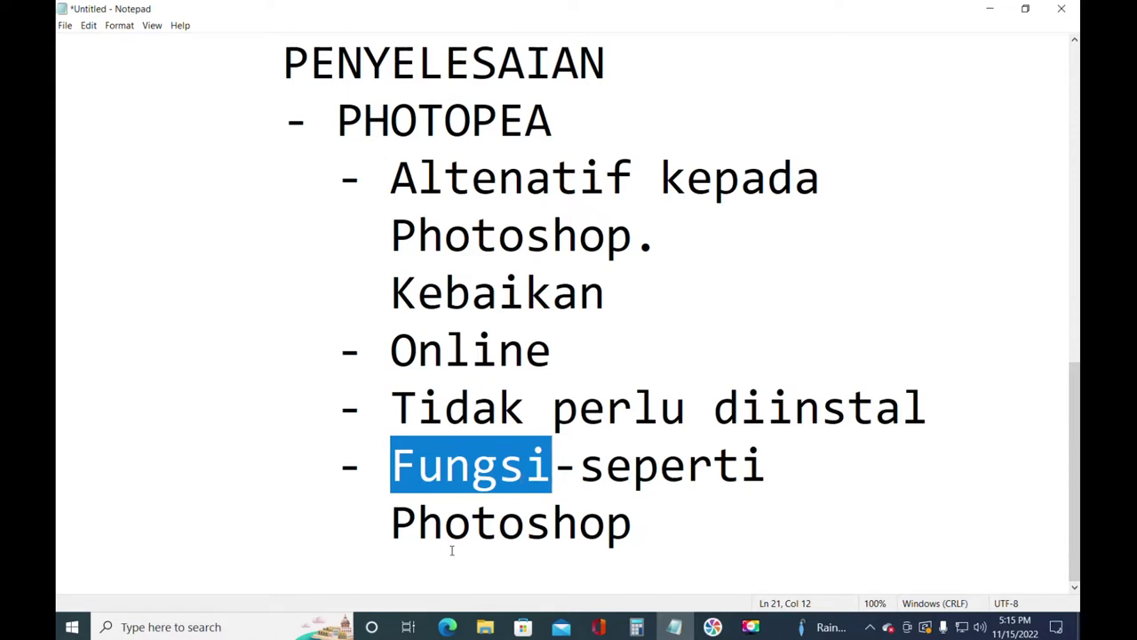
# - Highlight PHOTOPEA as the solution, return to the top, and minimize Notepad
pyautogui.click(669, 490)
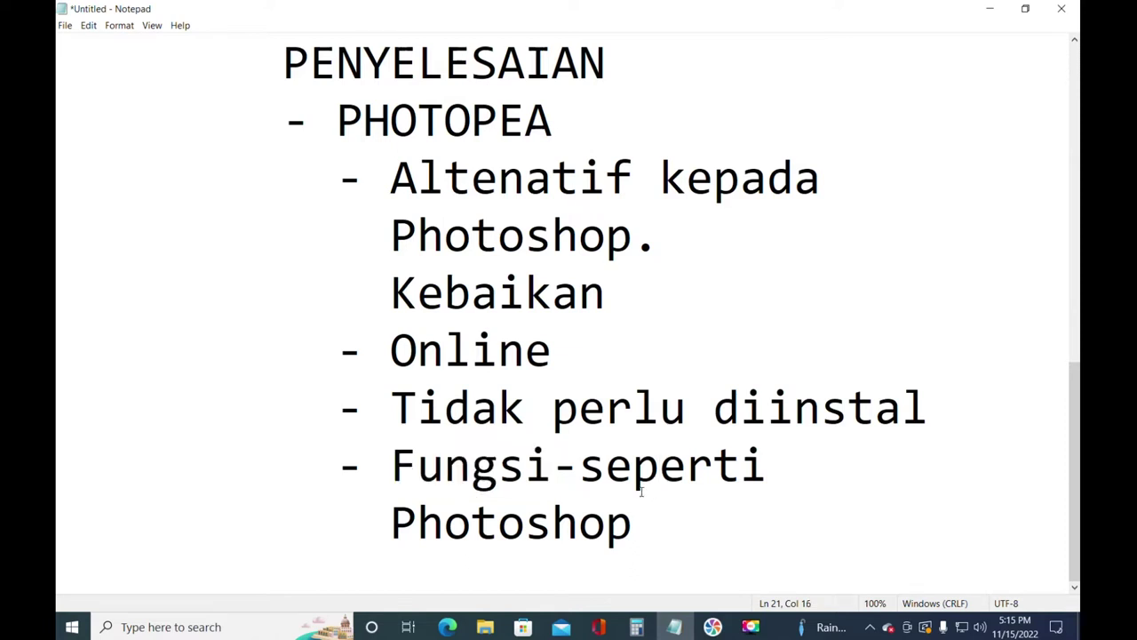
pyautogui.click(631, 478)
pyautogui.moveTo(339, 130); pyautogui.dragTo(588, 125)
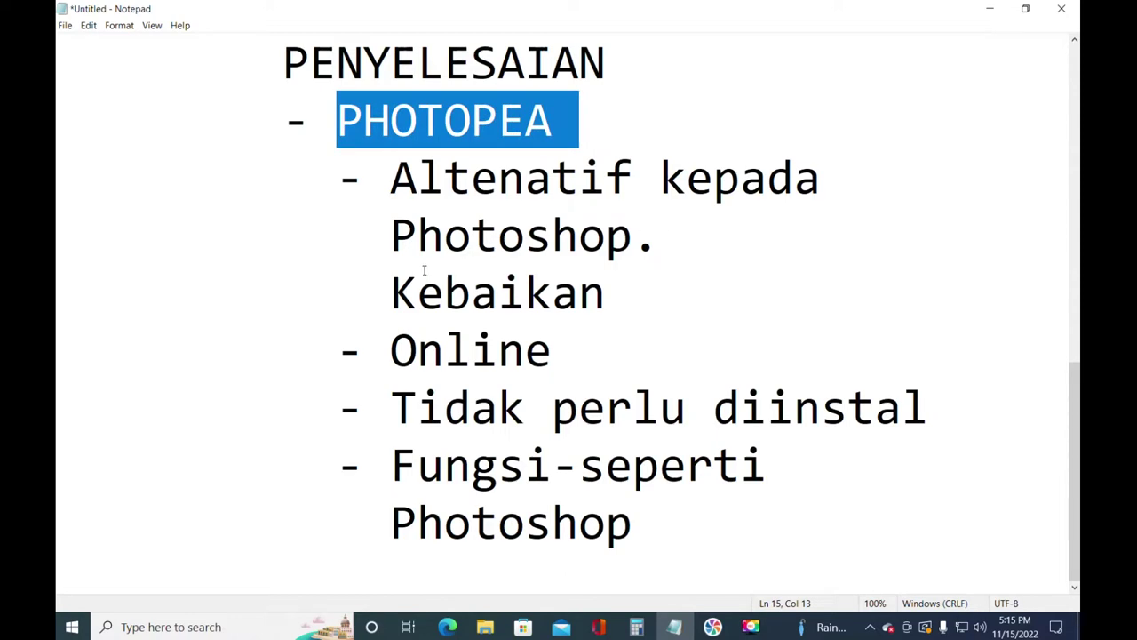
pyautogui.scroll(3, 440, 310)
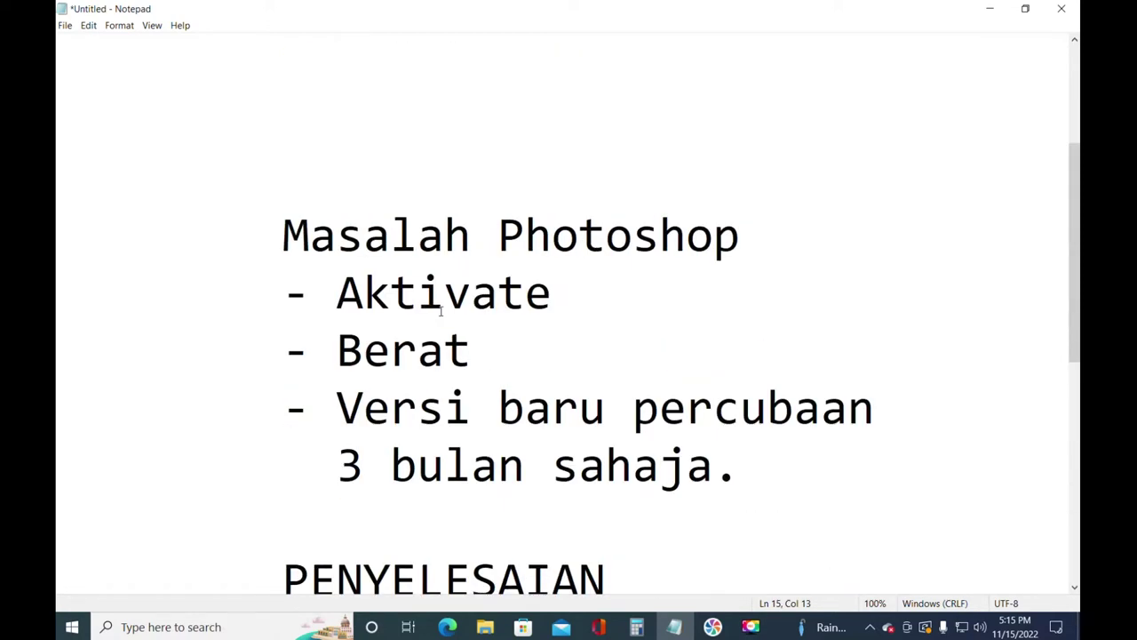
pyautogui.scroll(2, 622, 178)
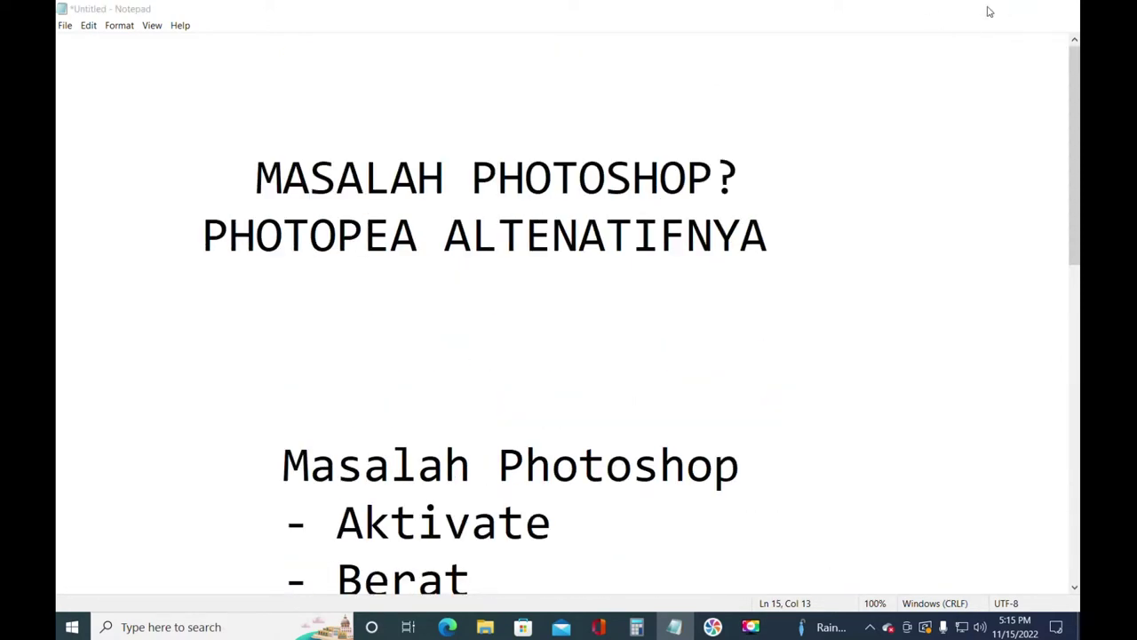
pyautogui.click(990, 9)
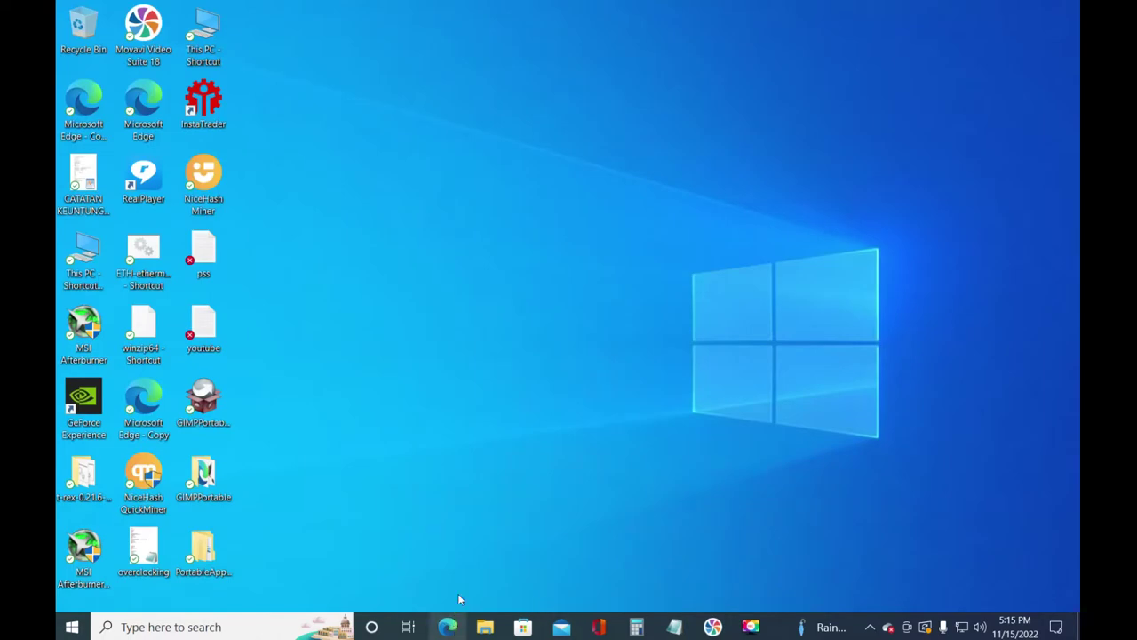
# - Return to Google in Edge, enter PHOPEA as the query and pick the photopea suggestion
pyautogui.click(448, 627)
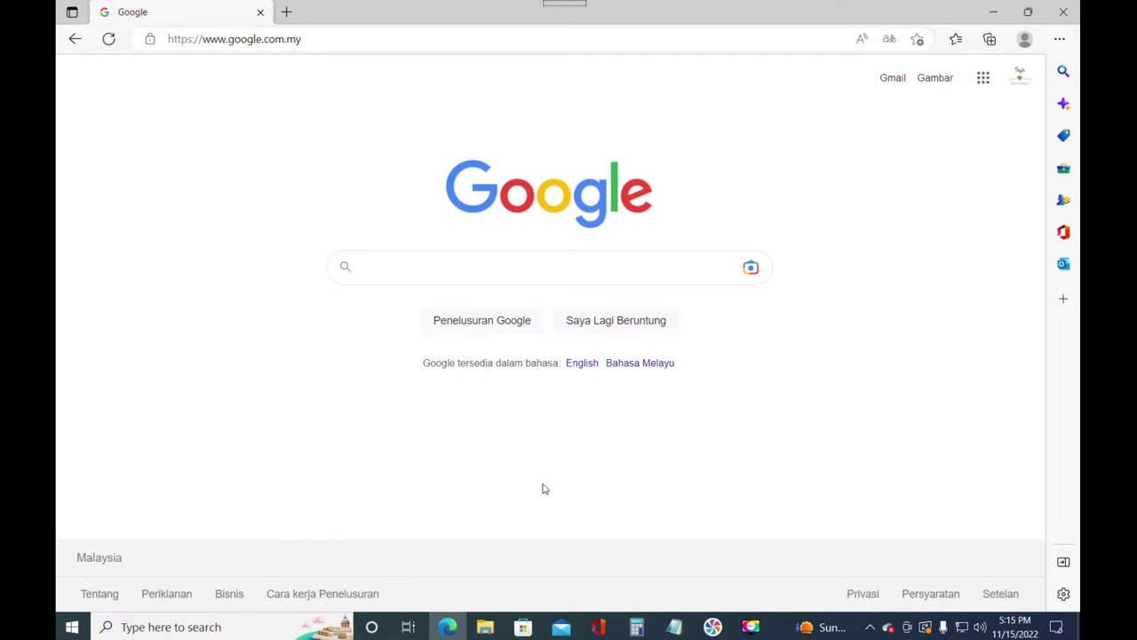
pyautogui.click(440, 265)
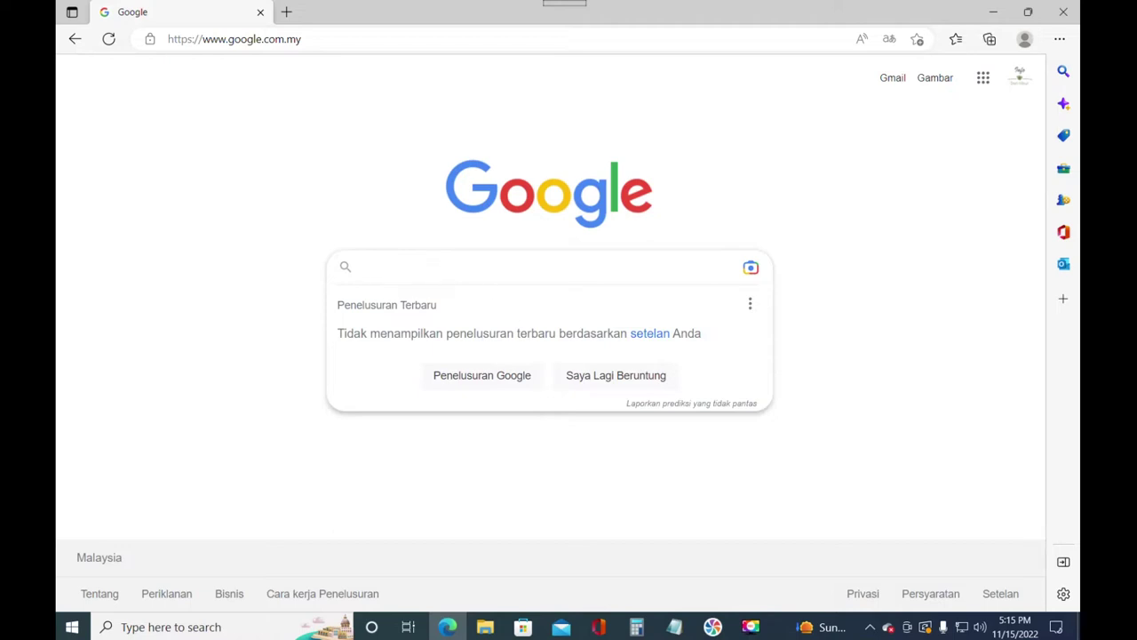
pyautogui.write('P')
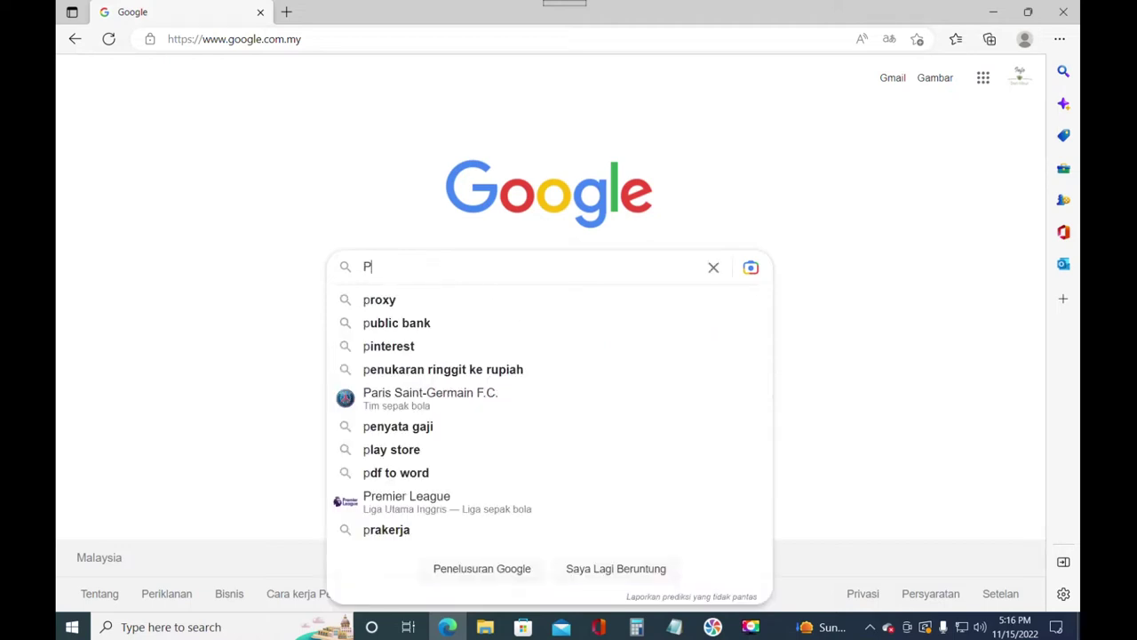
pyautogui.write('HO')
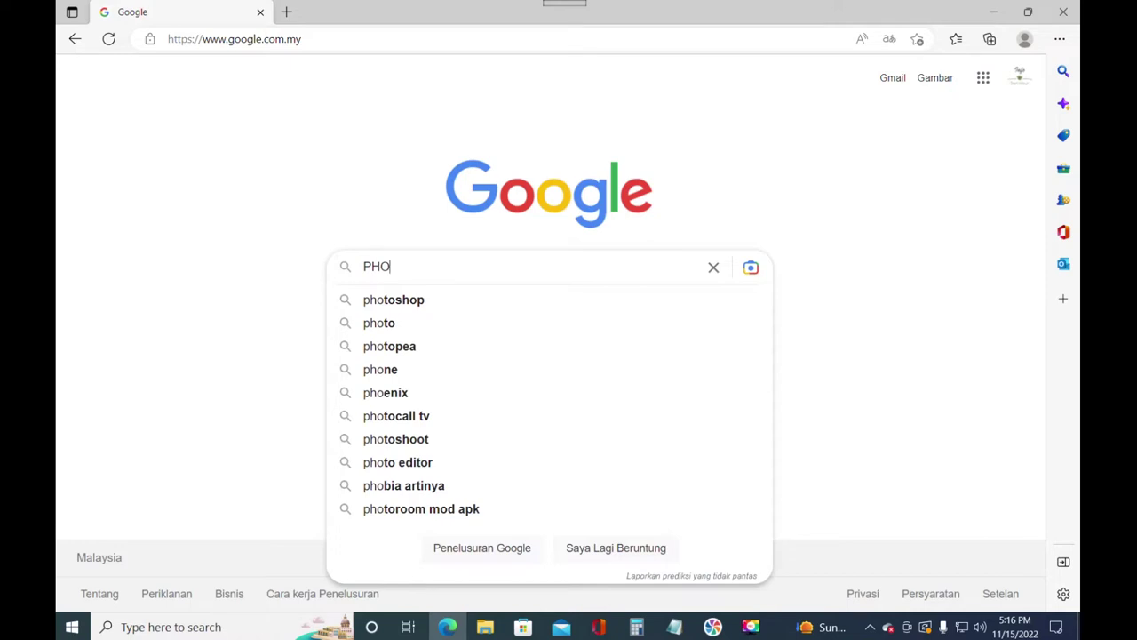
pyautogui.write('PEA')
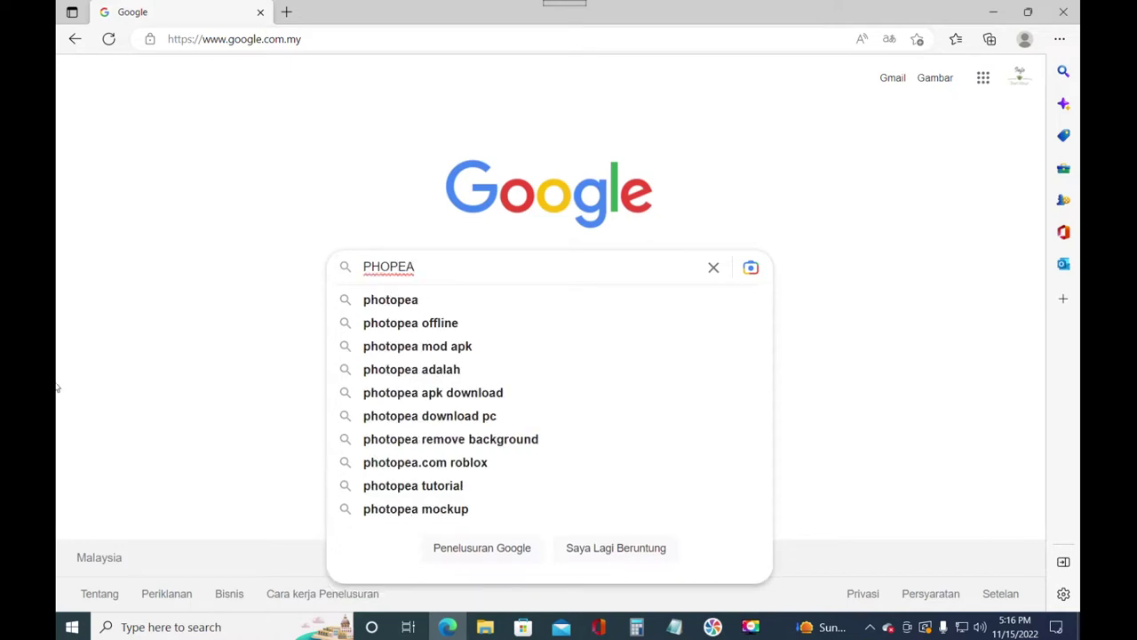
pyautogui.click(402, 302)
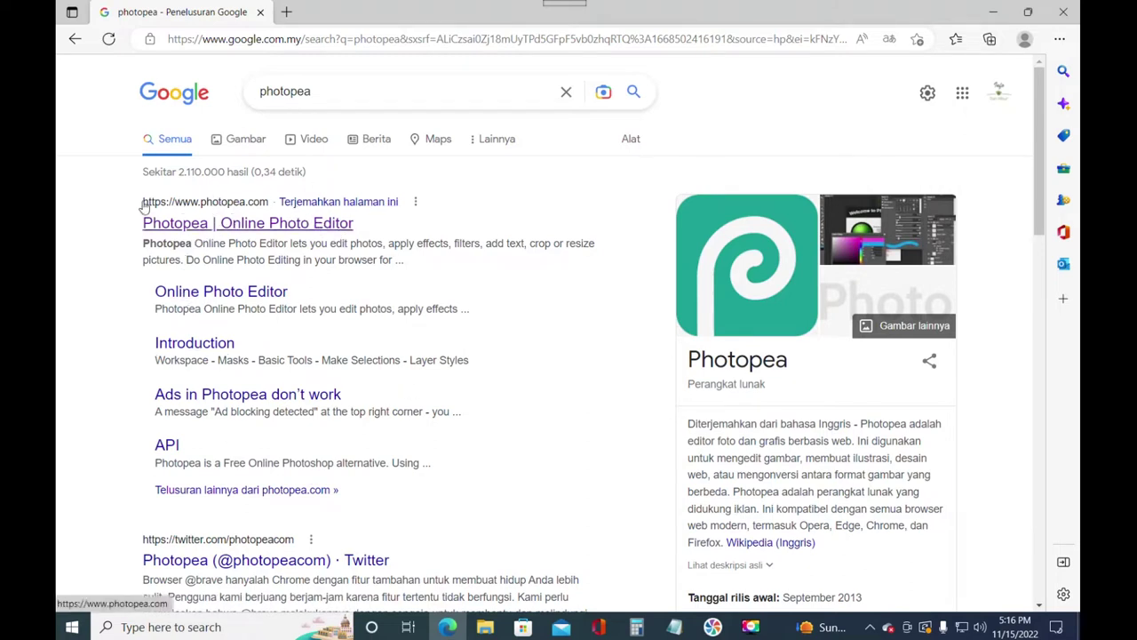
# - Highlight the photopea.com result in the Google results, then clear the highlight
pyautogui.moveTo(142, 203); pyautogui.dragTo(416, 201)
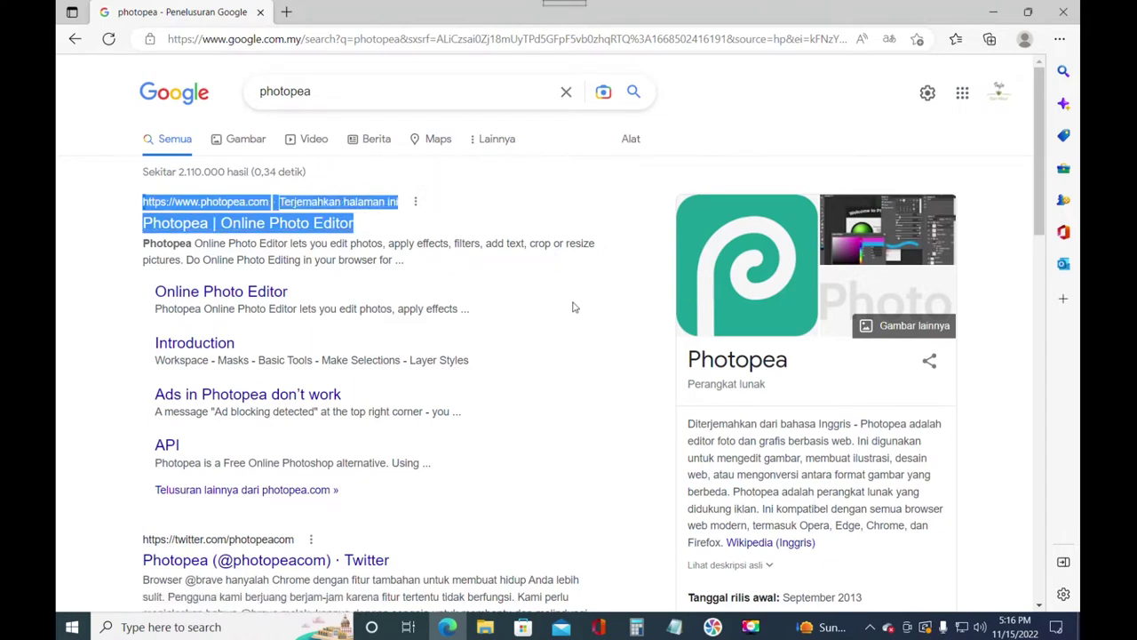
pyautogui.click(573, 307)
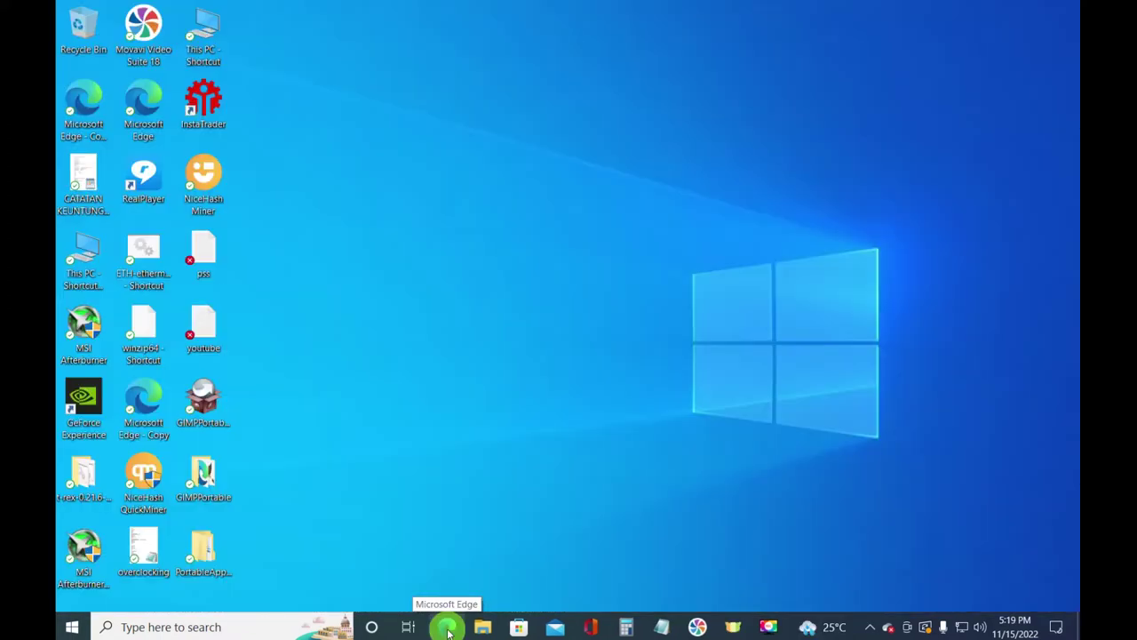
# - Open a new Edge window and search Bing for PHOTOPEA via the 'photopea' suggestion
pyautogui.click(449, 627)
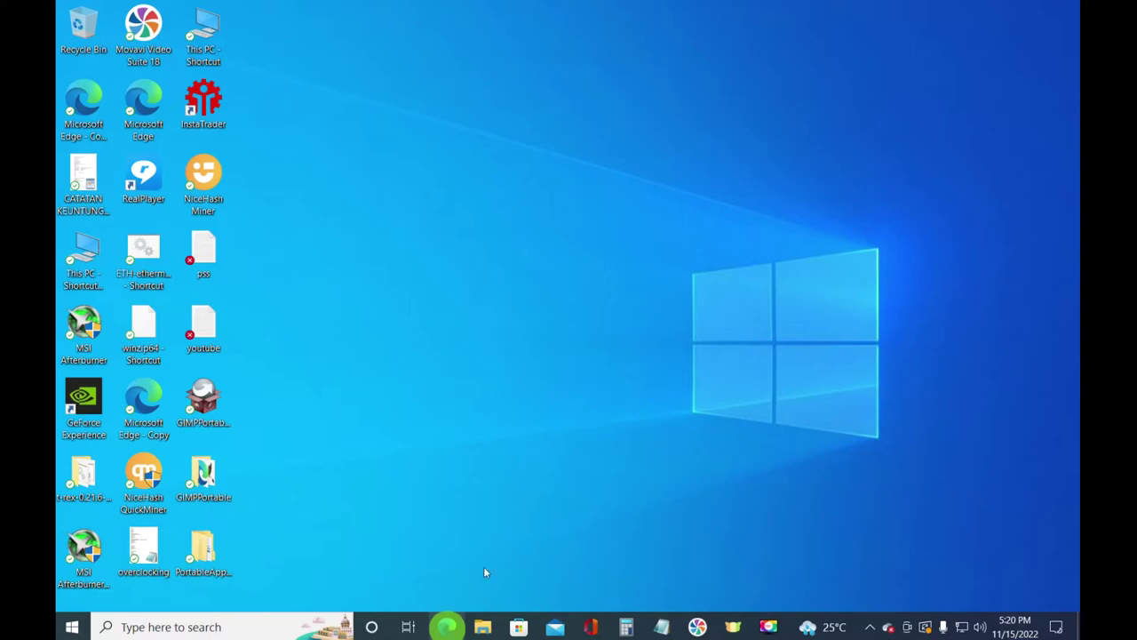
pyautogui.click(448, 628)
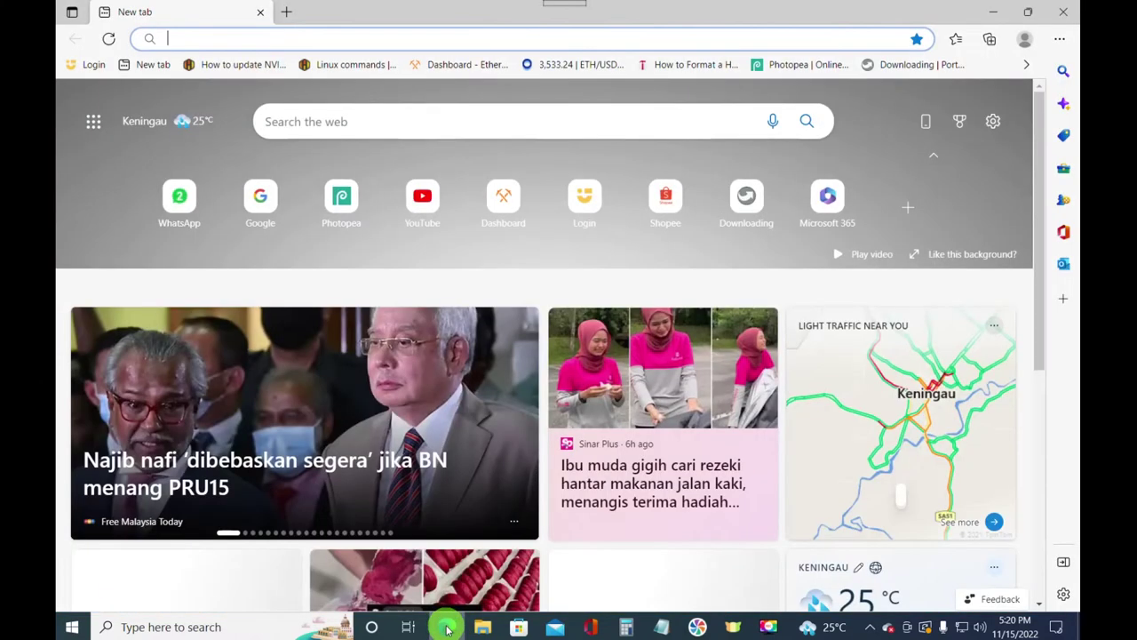
pyautogui.click(357, 120)
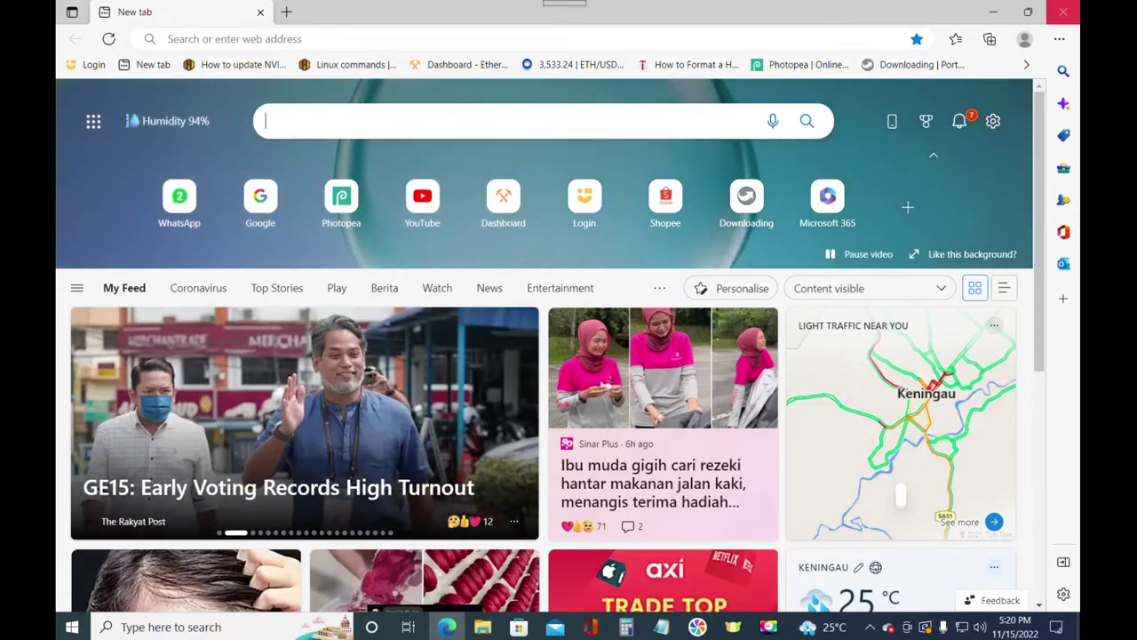
pyautogui.write('PH')
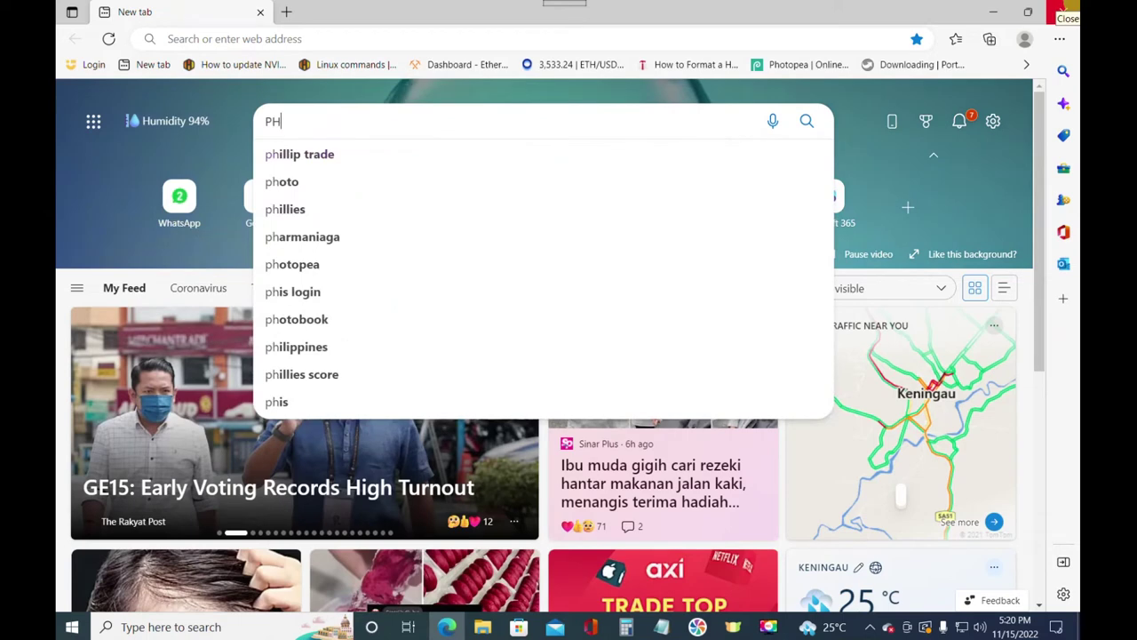
pyautogui.write('OTOP')
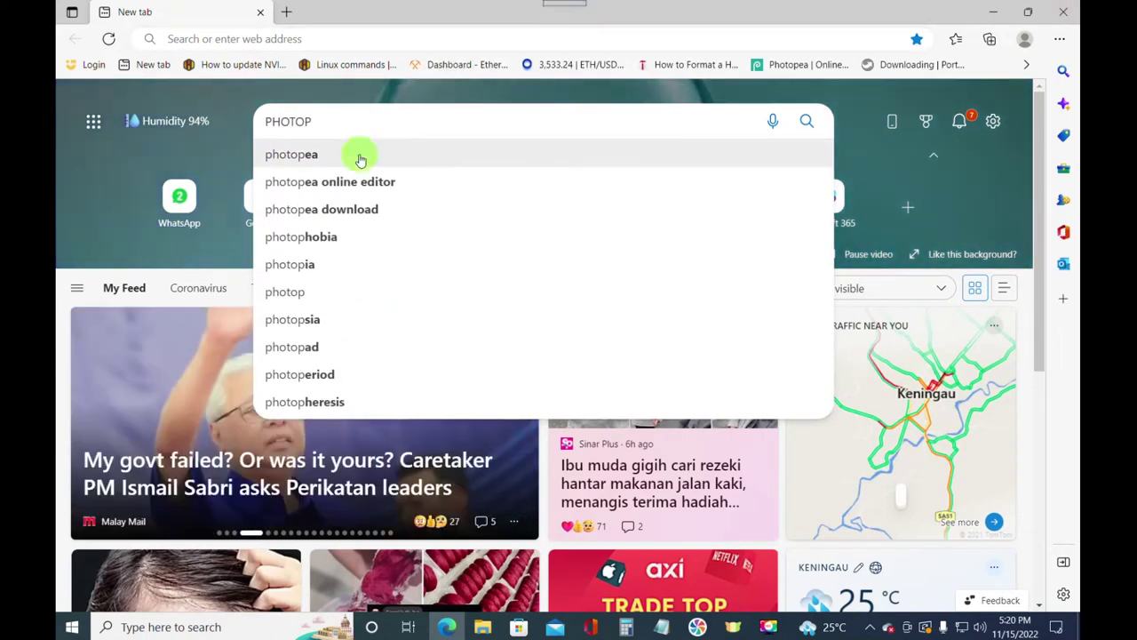
pyautogui.write('EA')
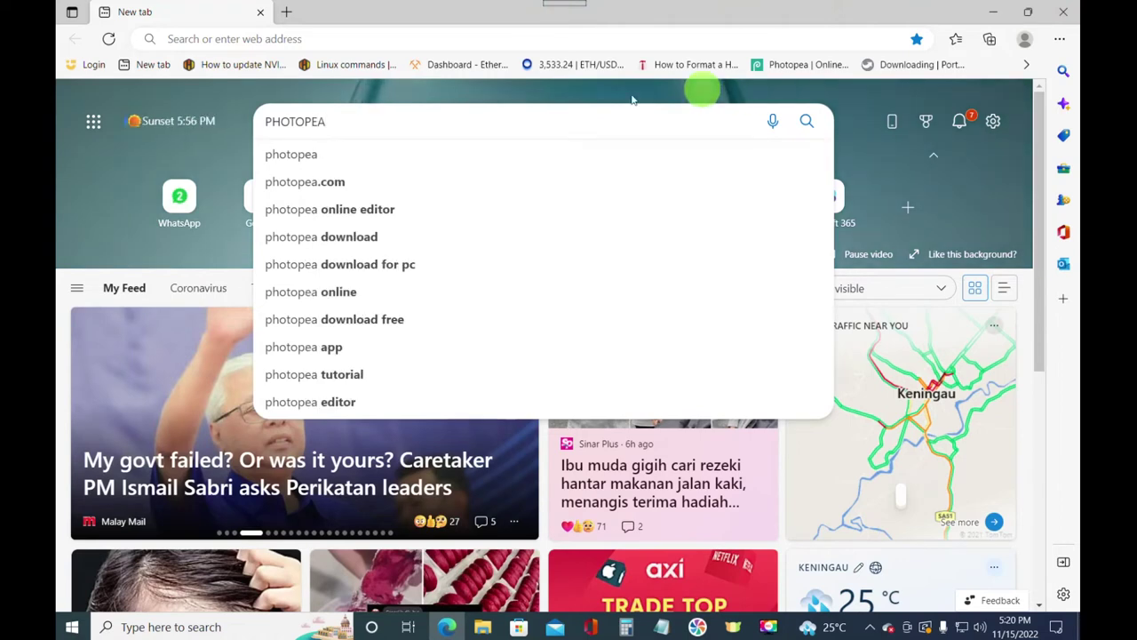
pyautogui.click(287, 156)
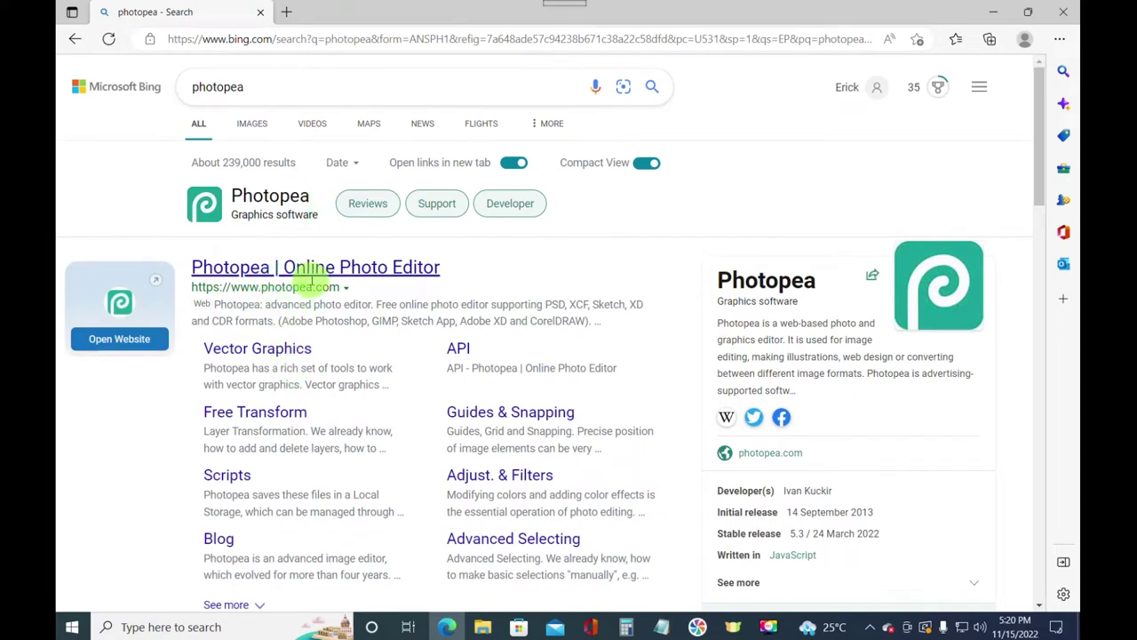
# - Highlight the photopea.com address, then open the 'Photopea | Online Photo Editor' result
pyautogui.moveTo(190, 287); pyautogui.dragTo(569, 272)
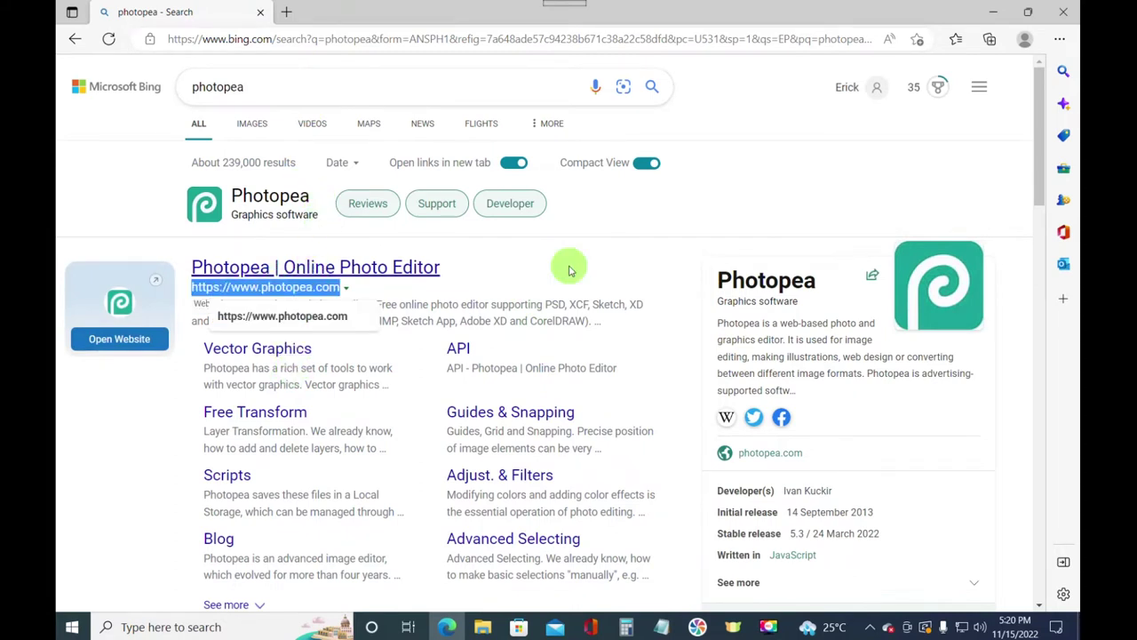
pyautogui.click(521, 258)
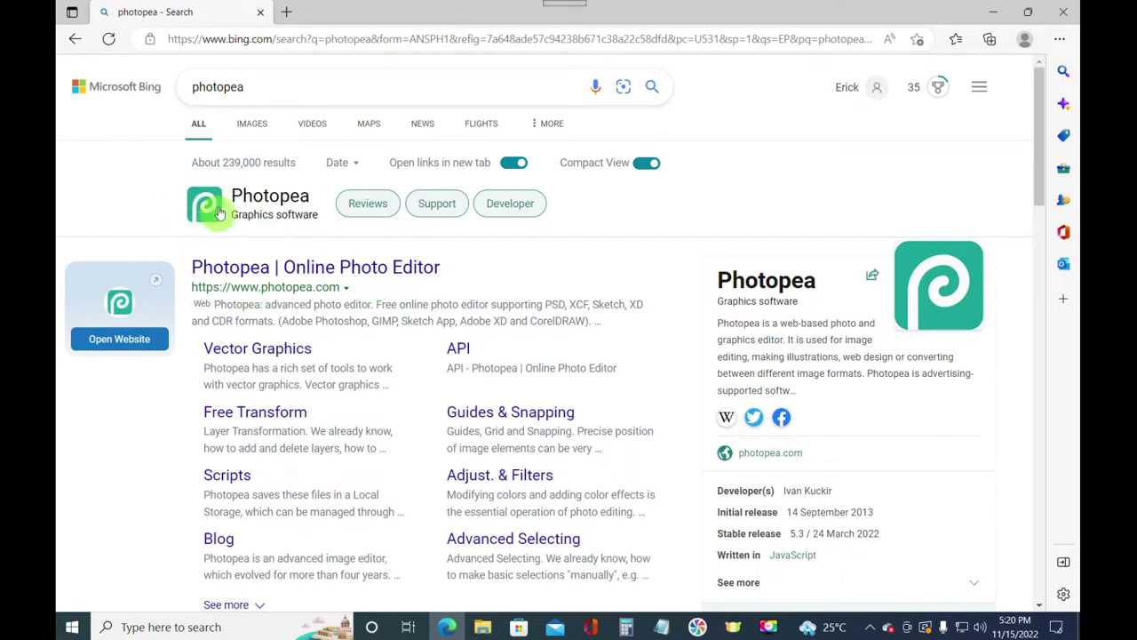
pyautogui.click(264, 268)
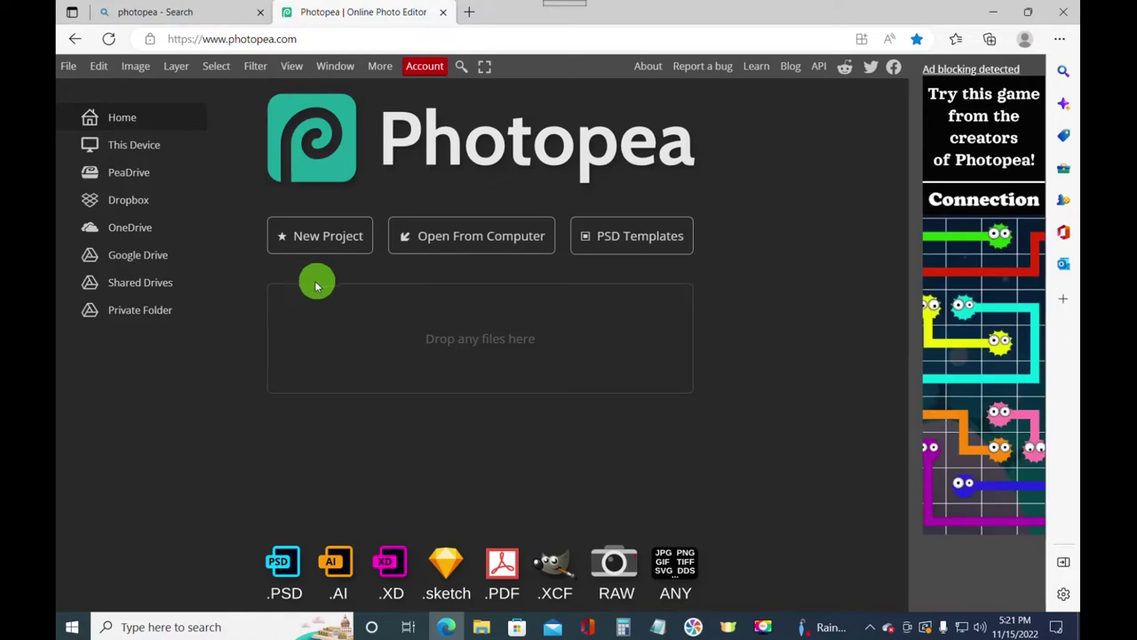
pyautogui.click(67, 68)
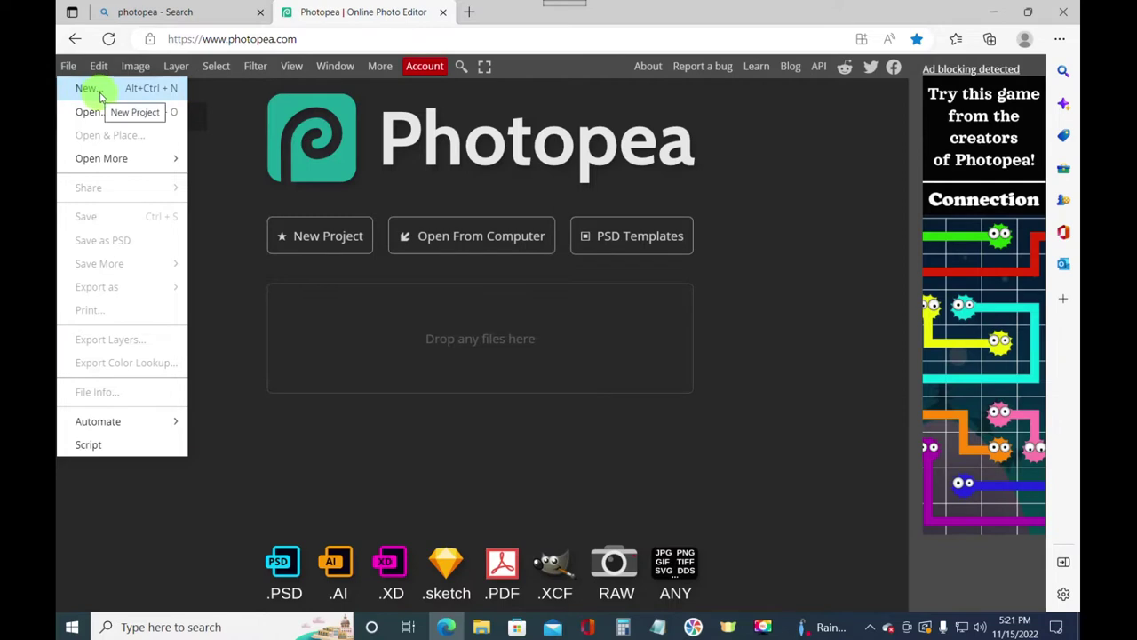
pyautogui.moveTo(101, 158)
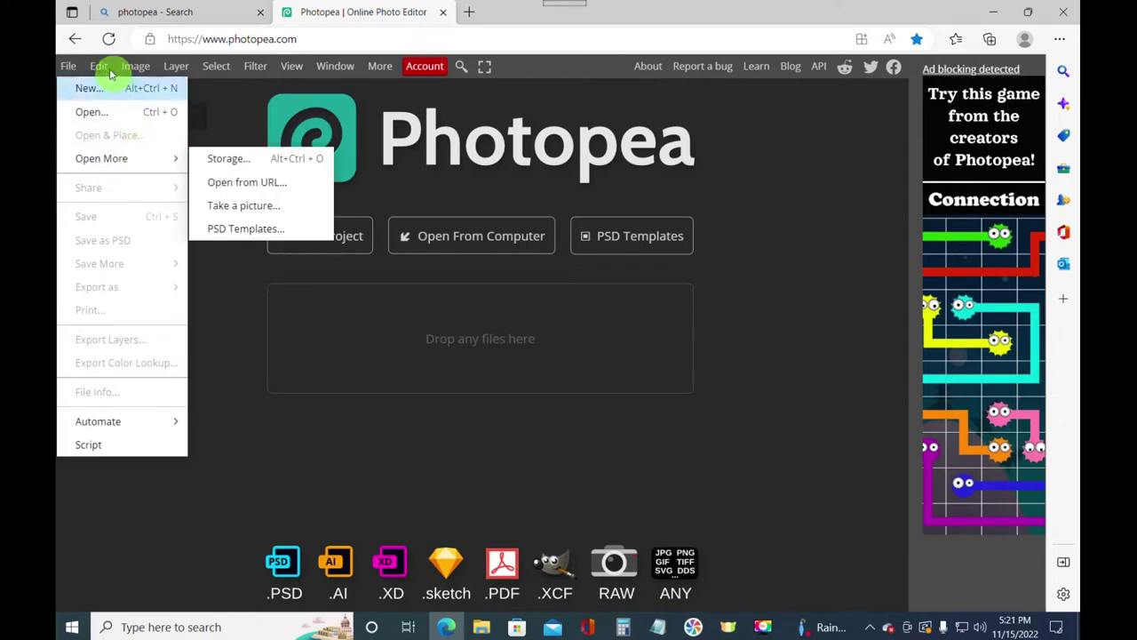
pyautogui.click(99, 68)
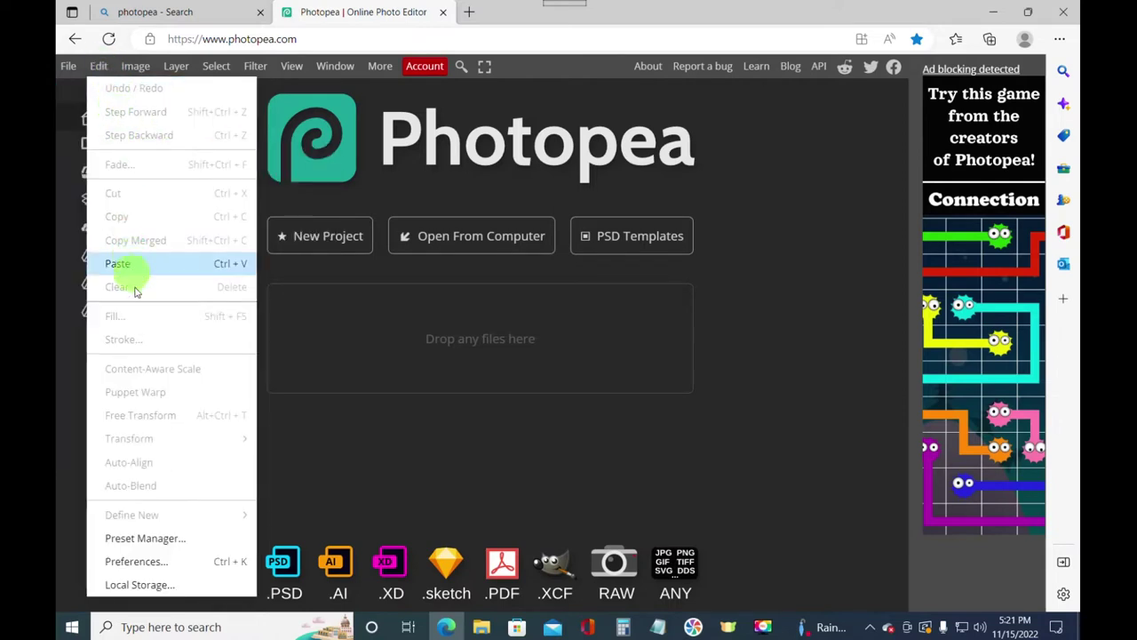
pyautogui.click(135, 68)
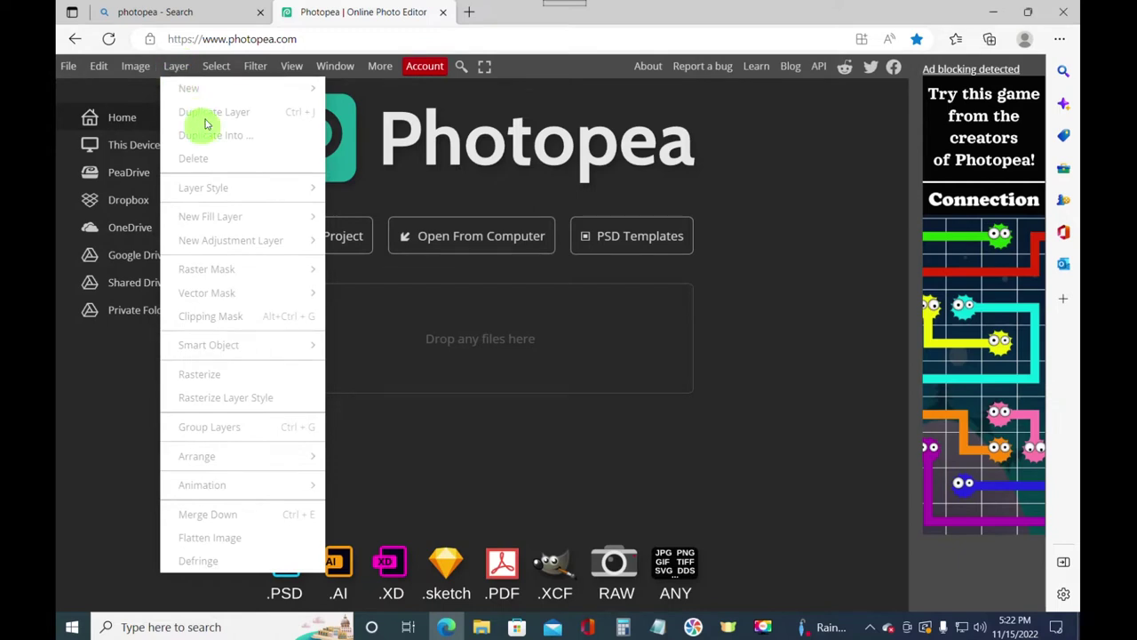
pyautogui.moveTo(335, 66)
pyautogui.moveTo(351, 88)
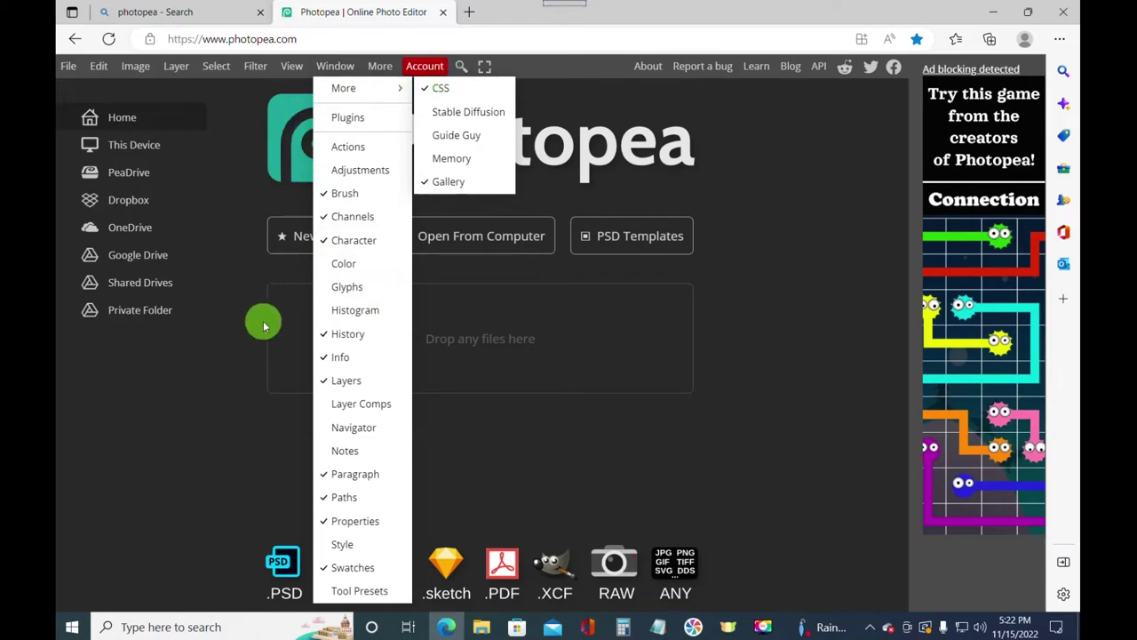
pyautogui.rightClick(222, 326)
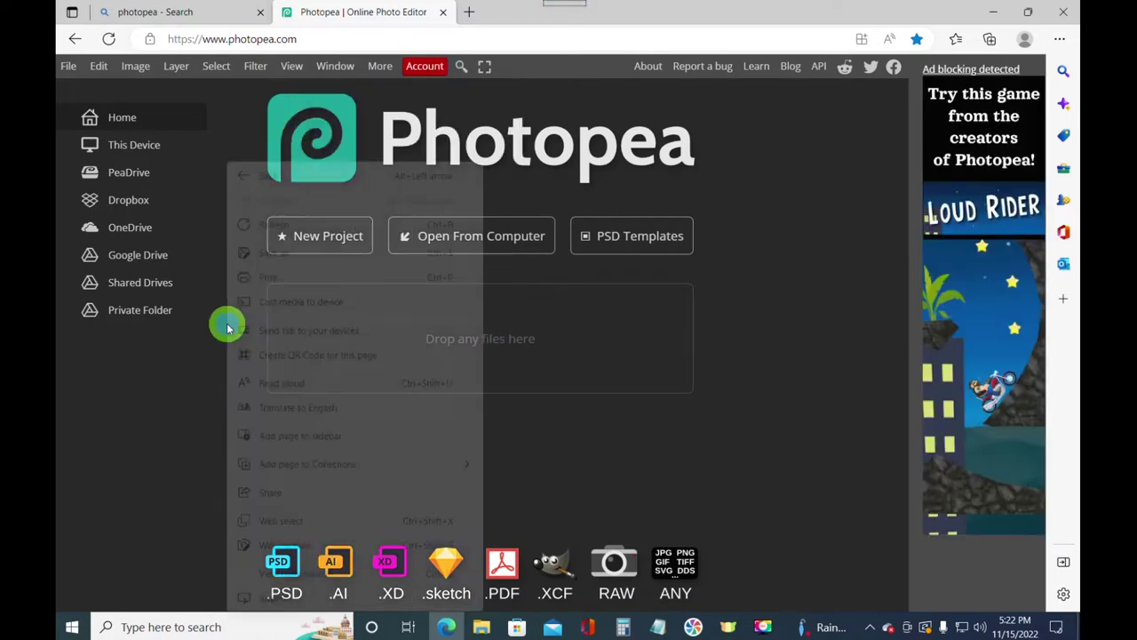
pyautogui.click(590, 309)
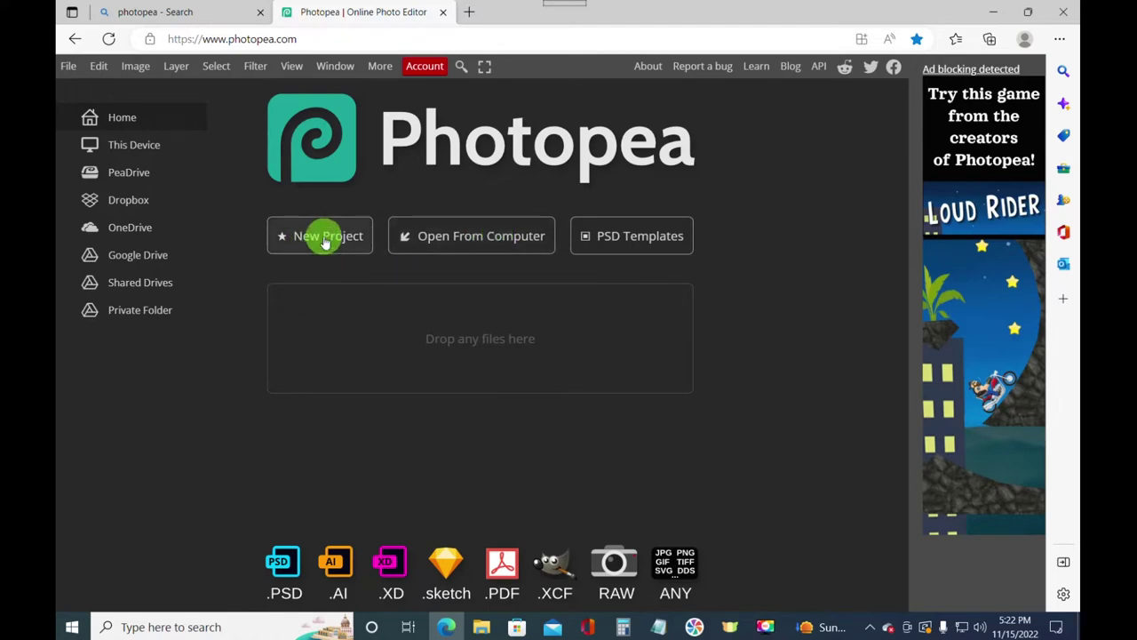
pyautogui.click(326, 242)
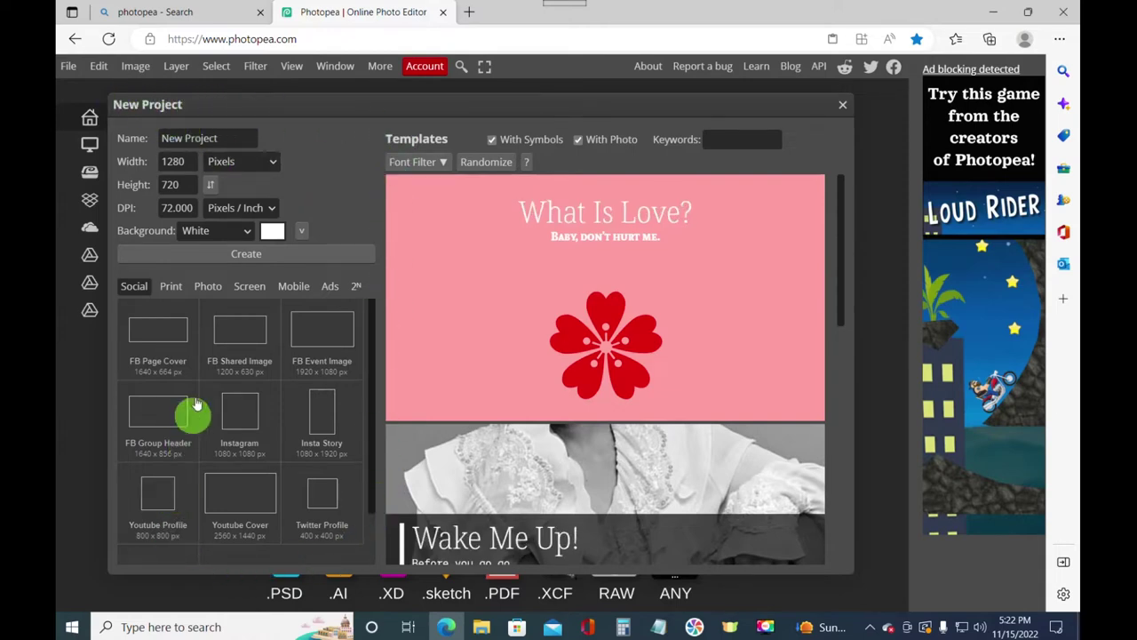
# - Compare Social presets: FB Page Cover, FB Event, Insta Story, Instagram, YouTube and Twitter sizes
pyautogui.click(157, 337)
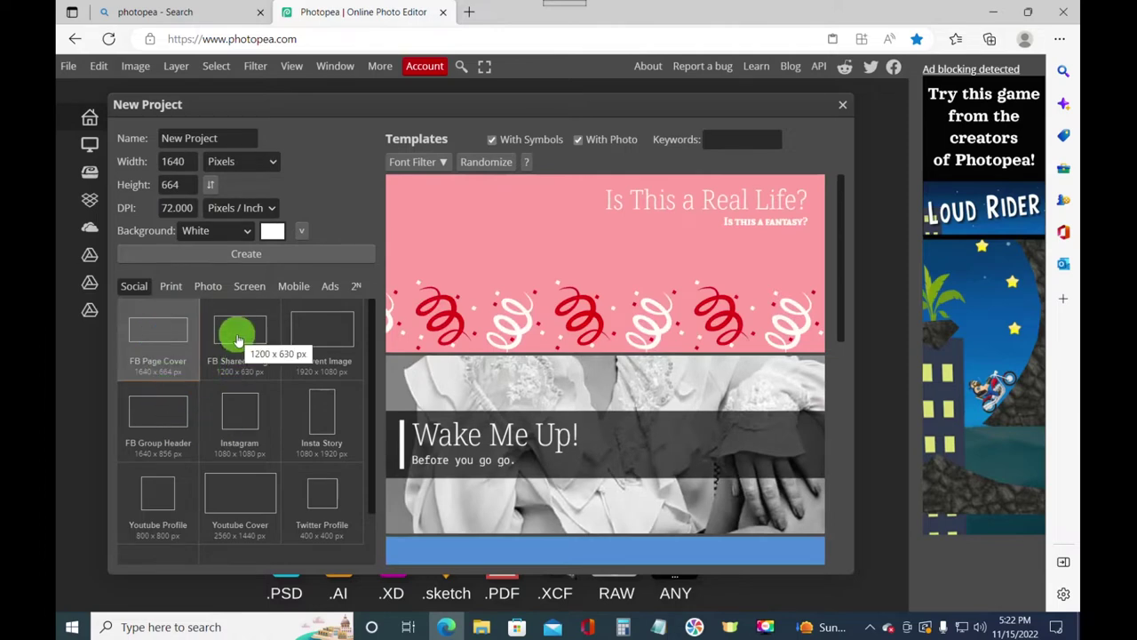
pyautogui.click(239, 340)
pyautogui.click(318, 332)
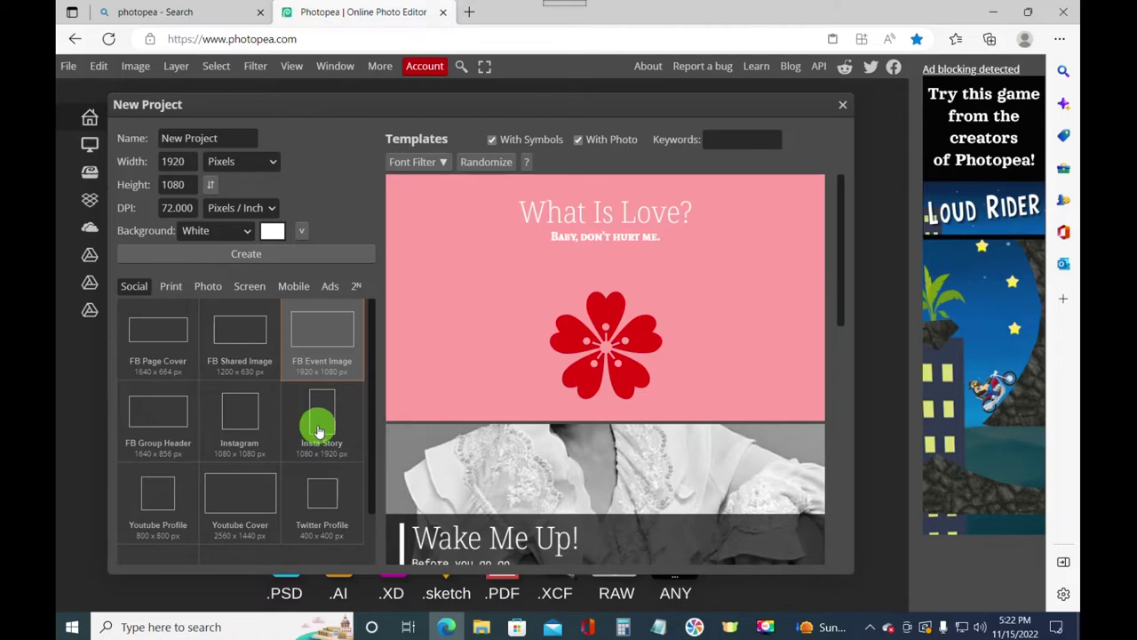
pyautogui.click(320, 425)
pyautogui.click(241, 414)
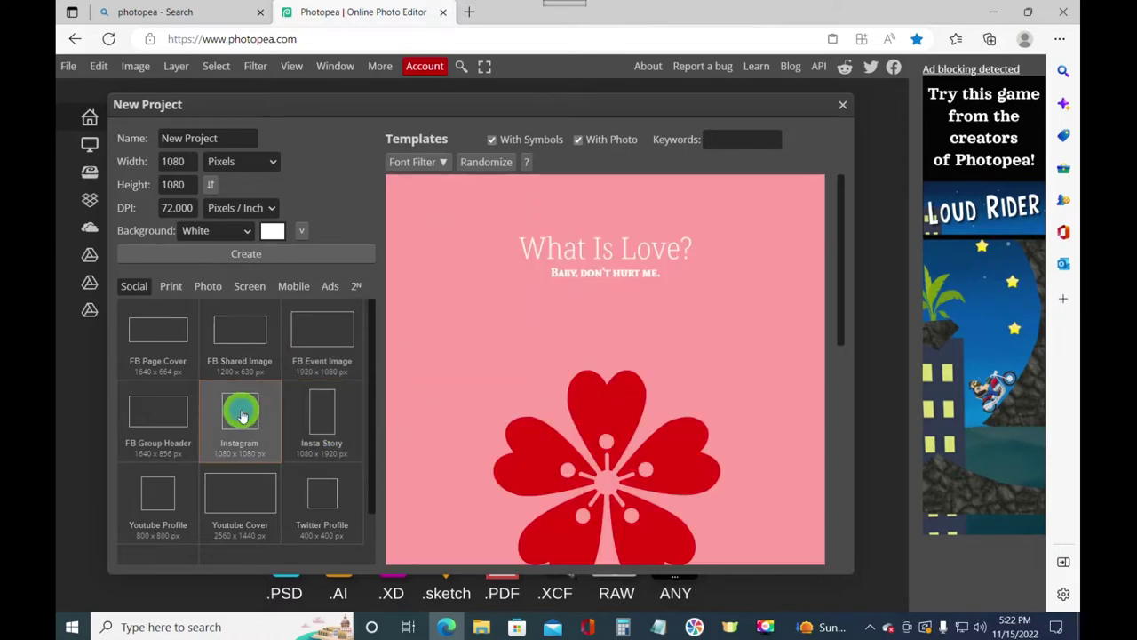
pyautogui.click(166, 416)
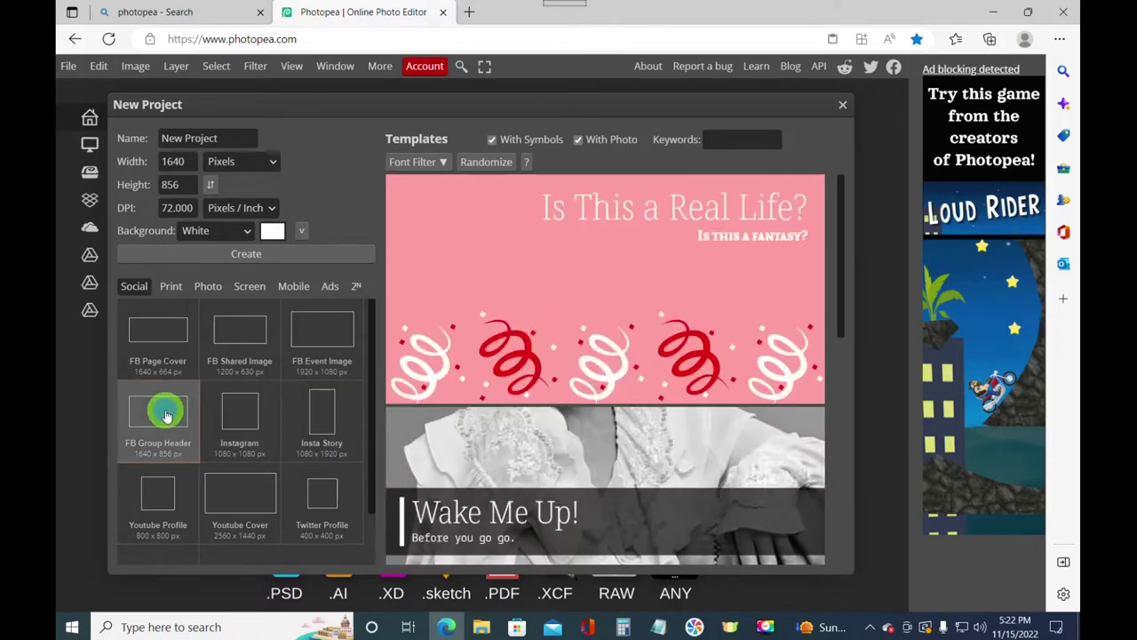
pyautogui.click(158, 493)
pyautogui.click(247, 505)
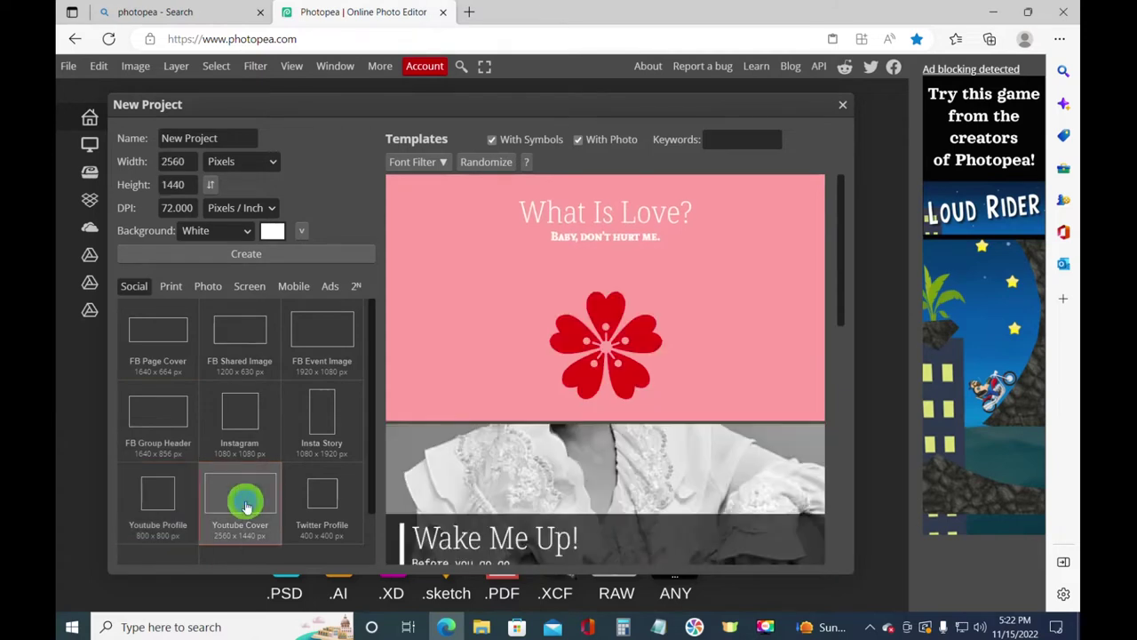
pyautogui.click(324, 500)
pyautogui.scroll(-1, 329, 481)
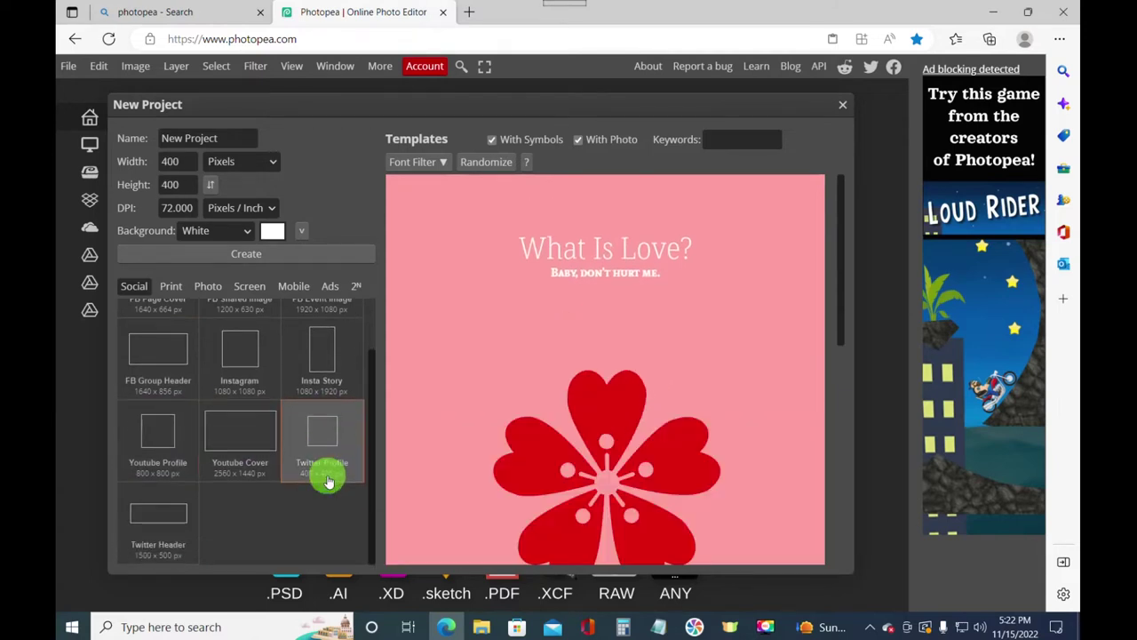
pyautogui.scroll(1, 327, 475)
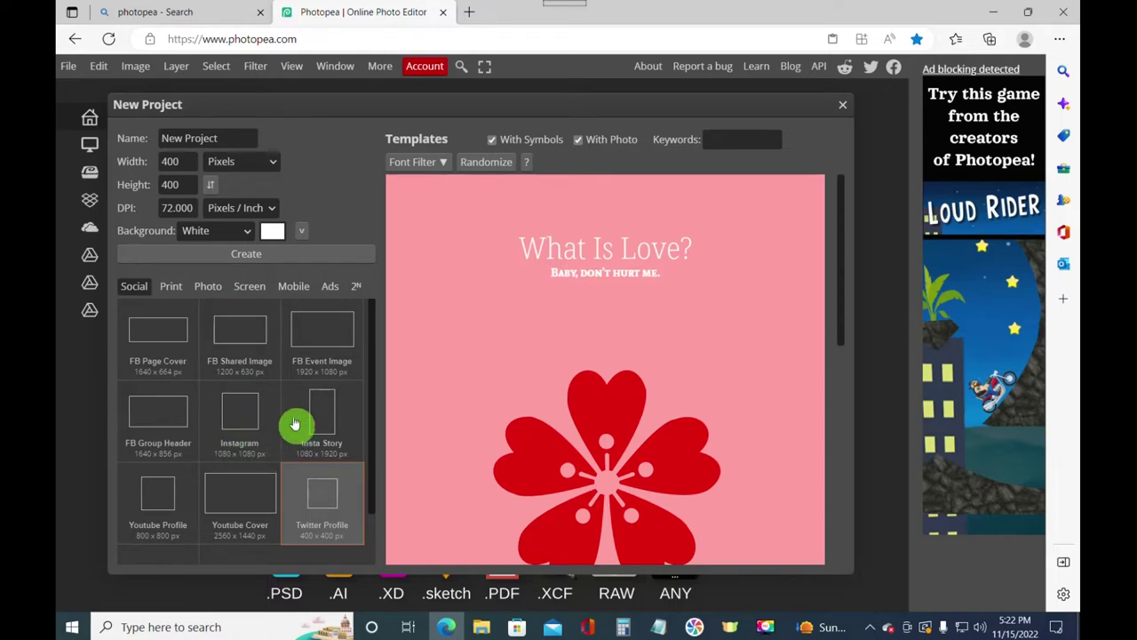
# - Choose the 1200×630 FB Shared Image preset and create the document
pyautogui.click(248, 335)
pyautogui.click(318, 329)
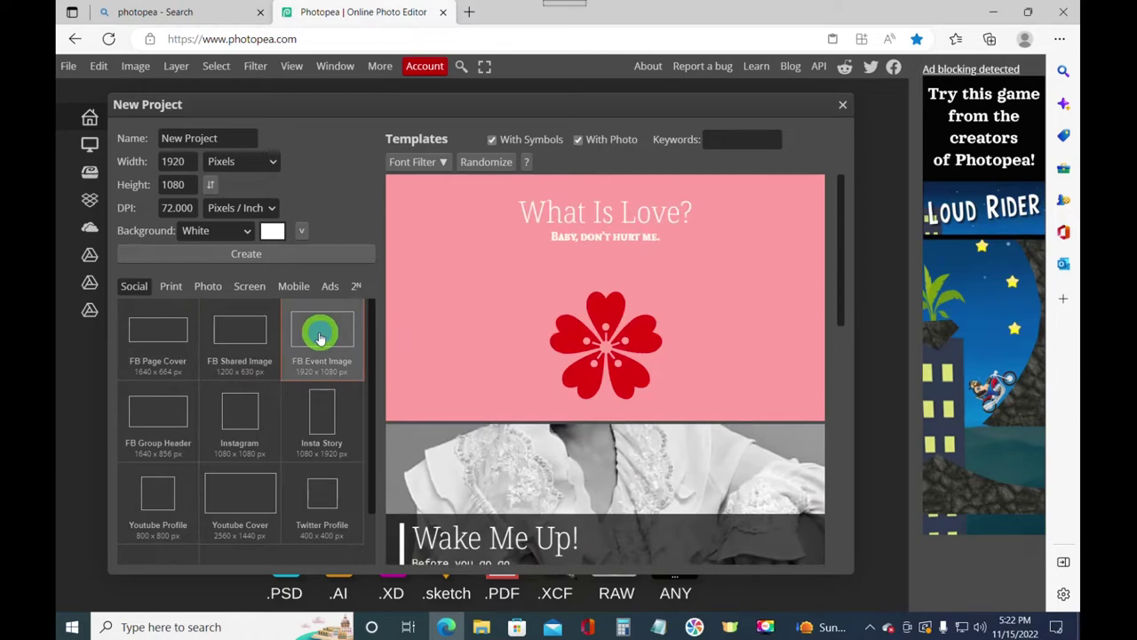
pyautogui.click(228, 337)
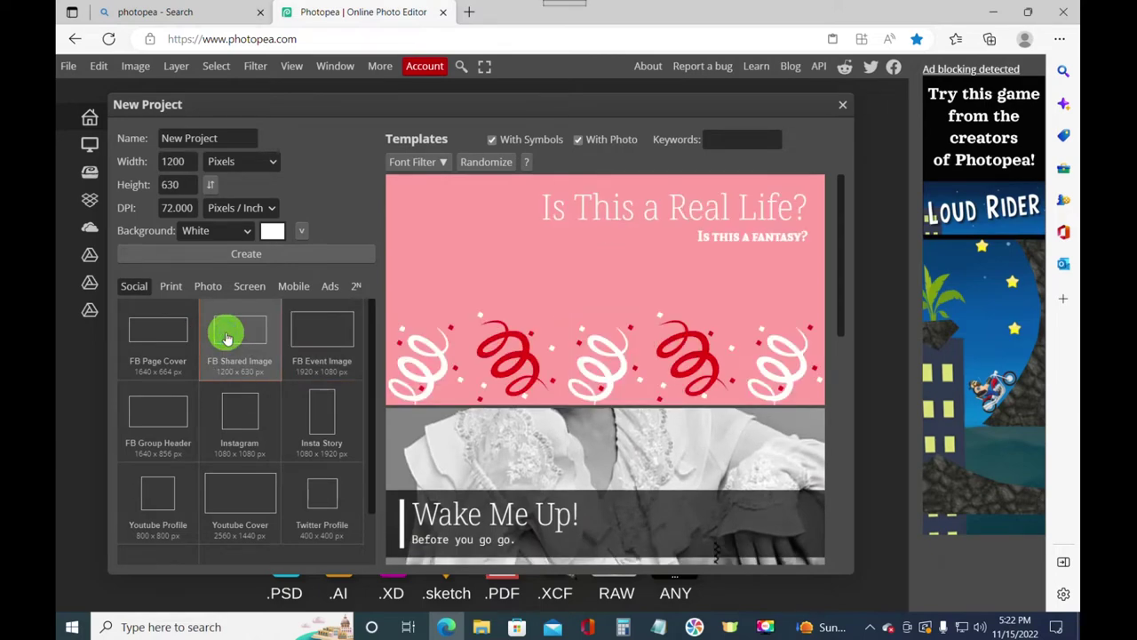
pyautogui.click(245, 256)
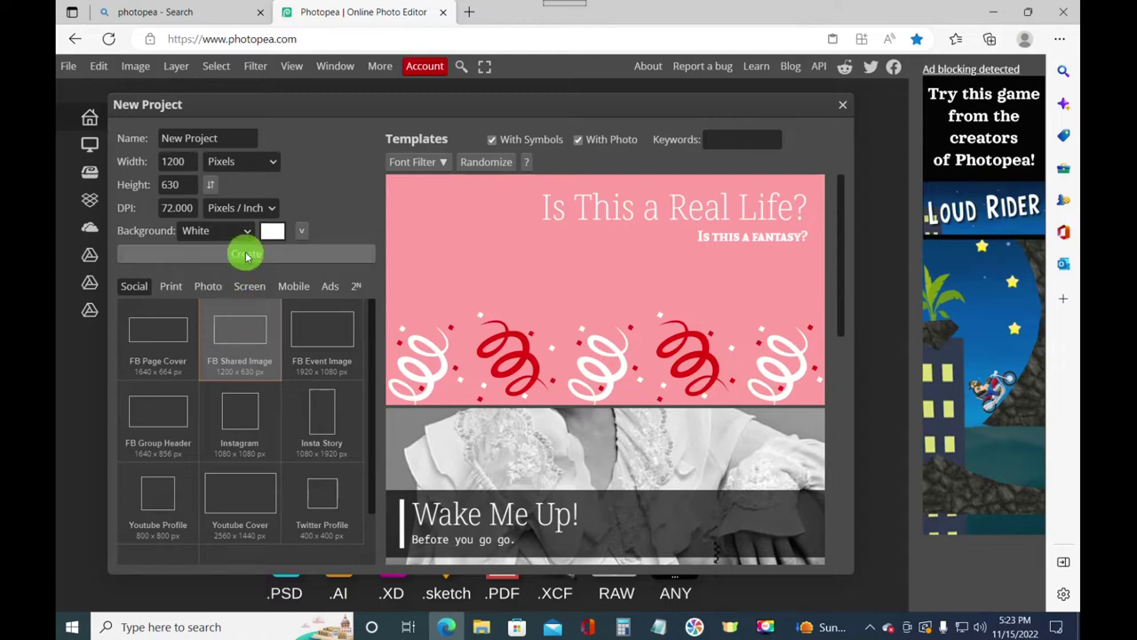
pyautogui.click(245, 257)
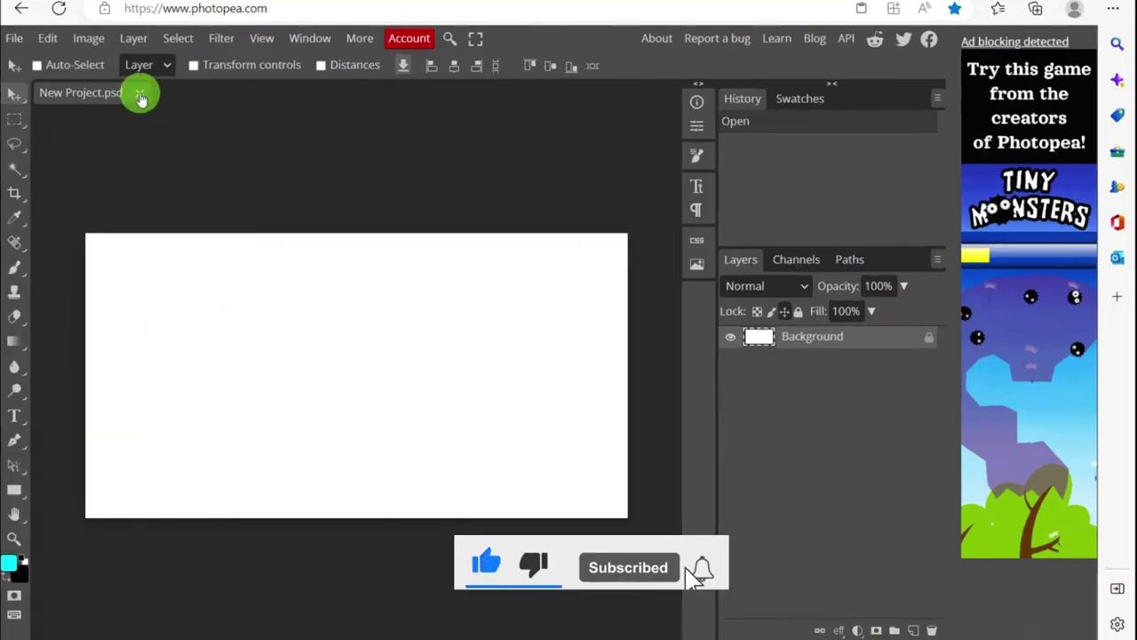
# - Close the blank New Project.psd and start another new project
pyautogui.click(140, 95)
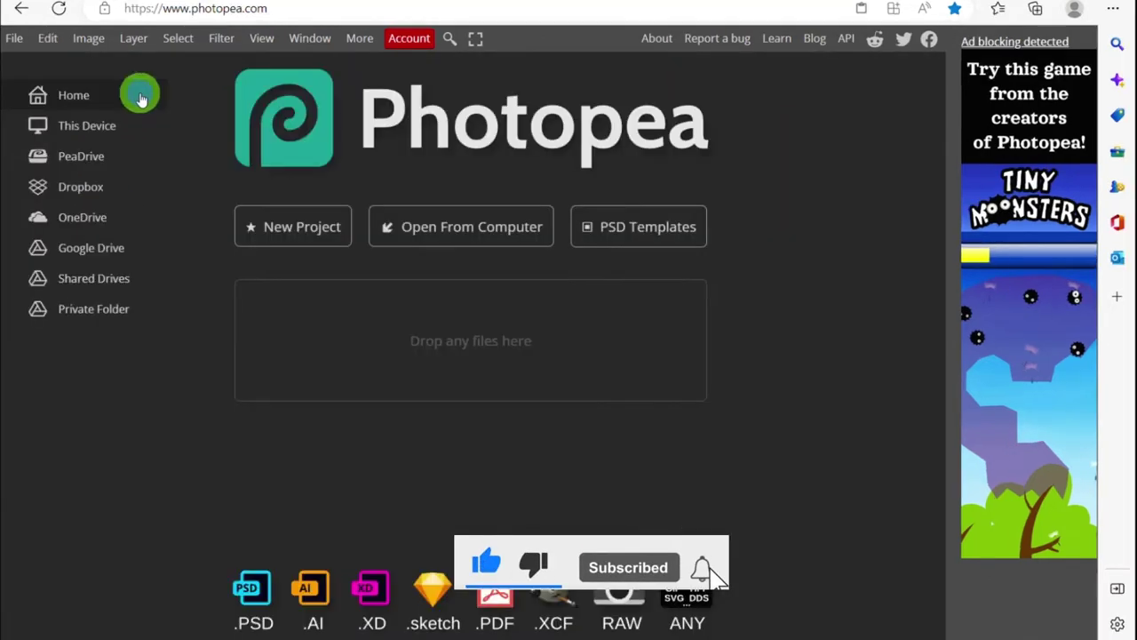
pyautogui.click(305, 229)
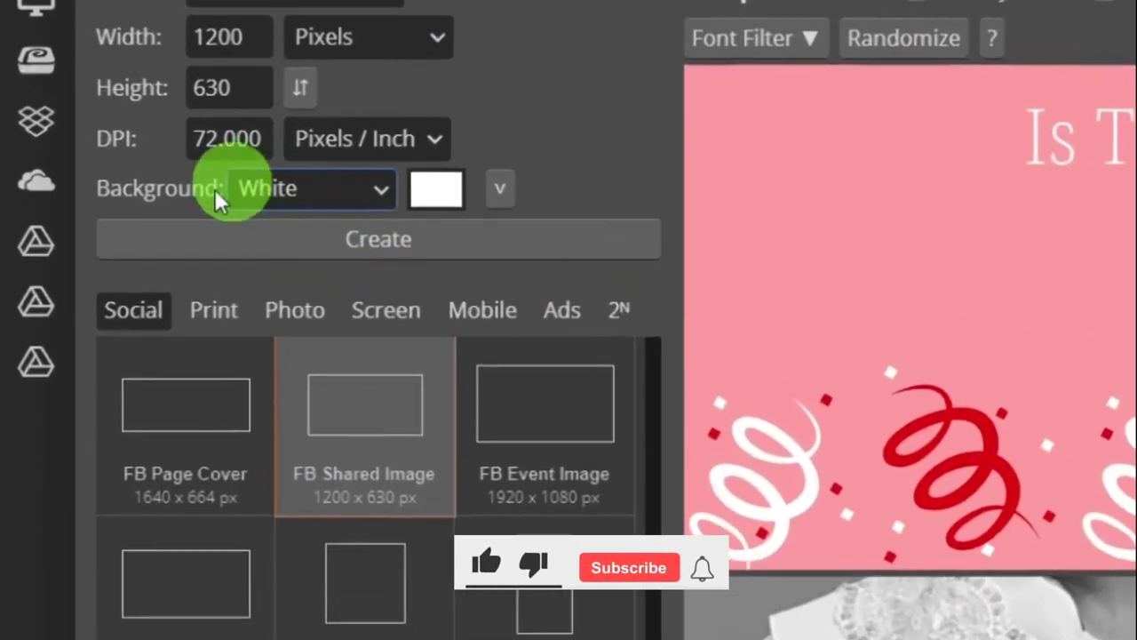
# - Create a 1200×630 canvas with a Transparent background, then close it
pyautogui.click(253, 202)
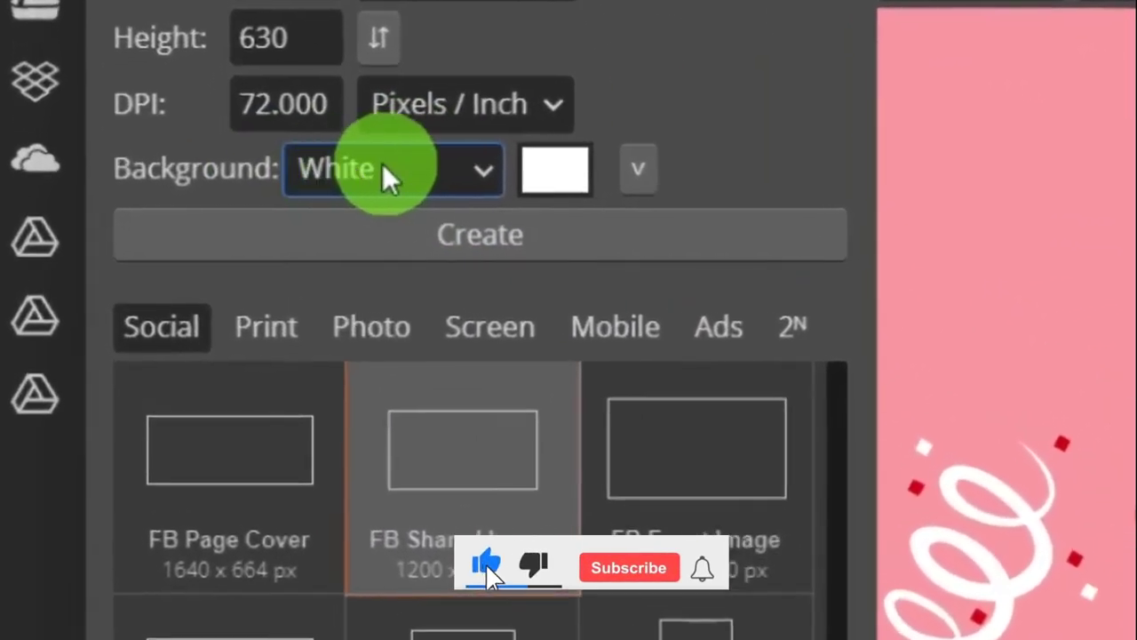
pyautogui.click(479, 169)
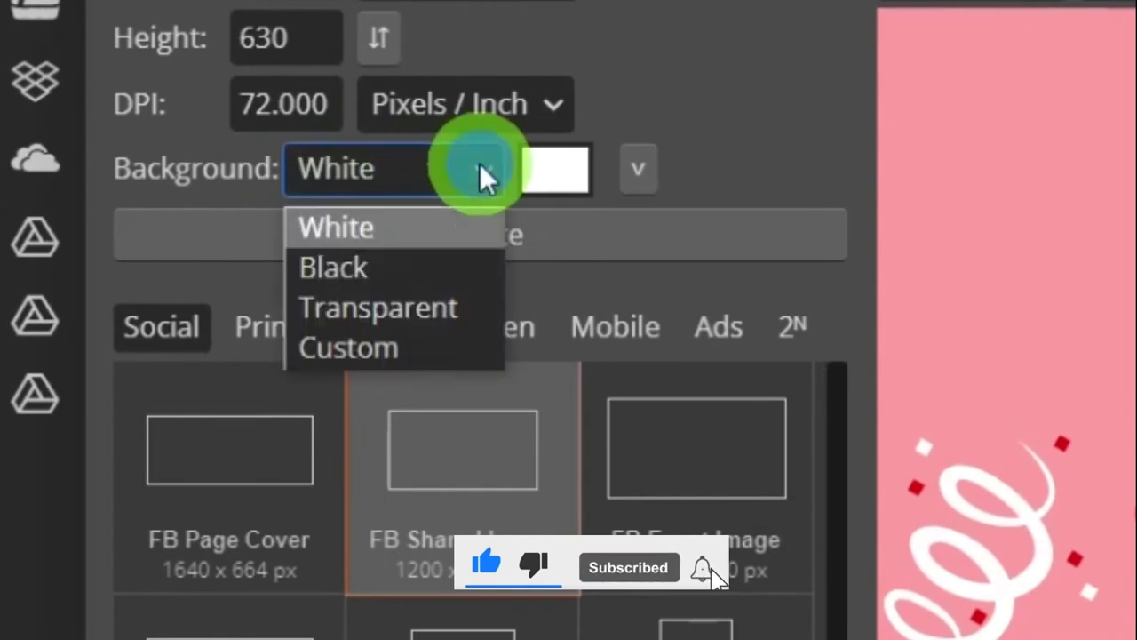
pyautogui.click(415, 308)
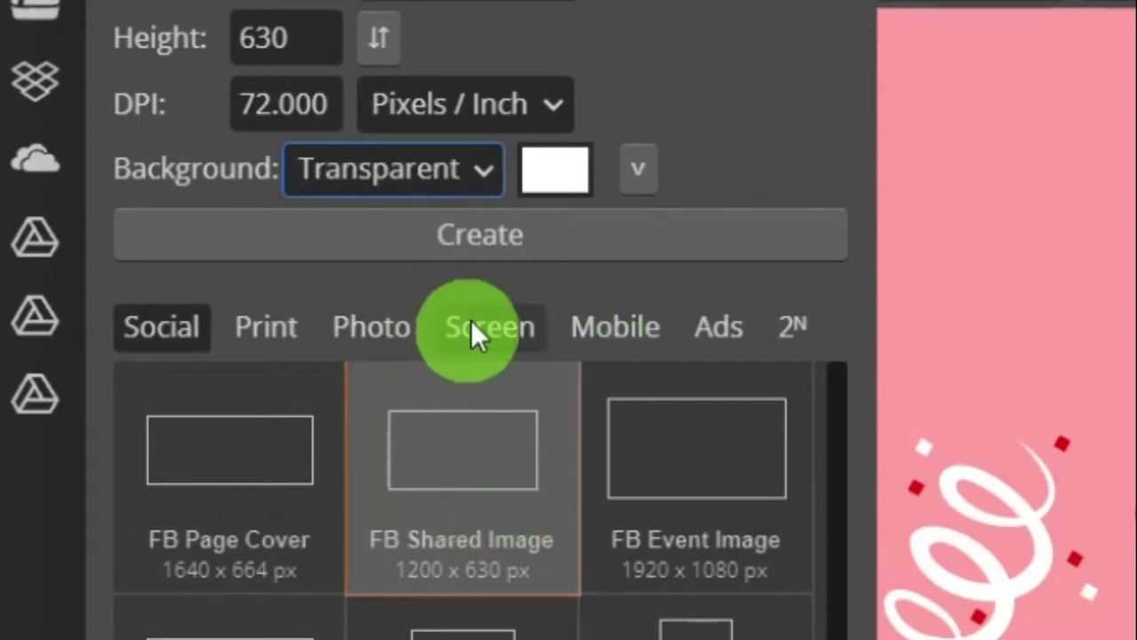
pyautogui.click(469, 235)
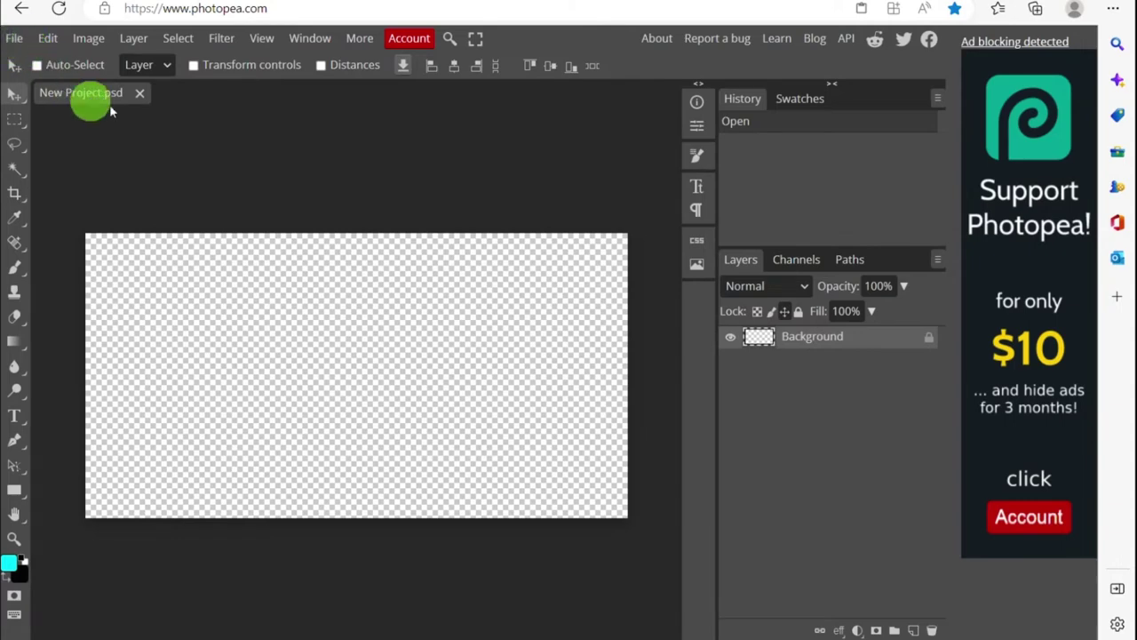
pyautogui.click(141, 92)
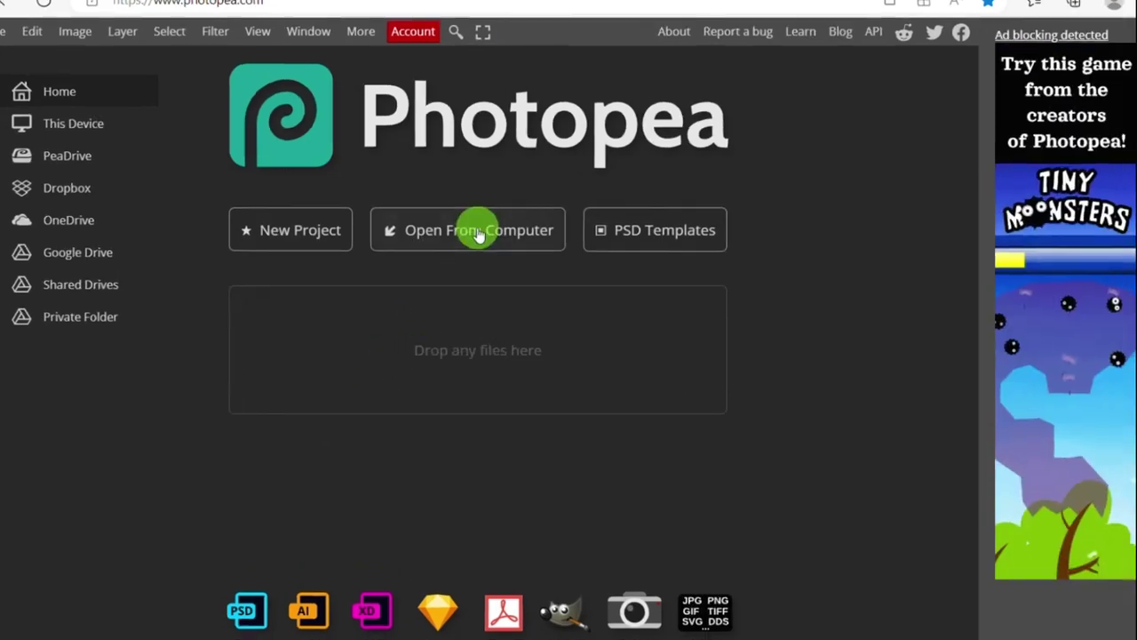
# - Open photo 2 from the computer's karnival BM > Gambar folder
pyautogui.click(477, 233)
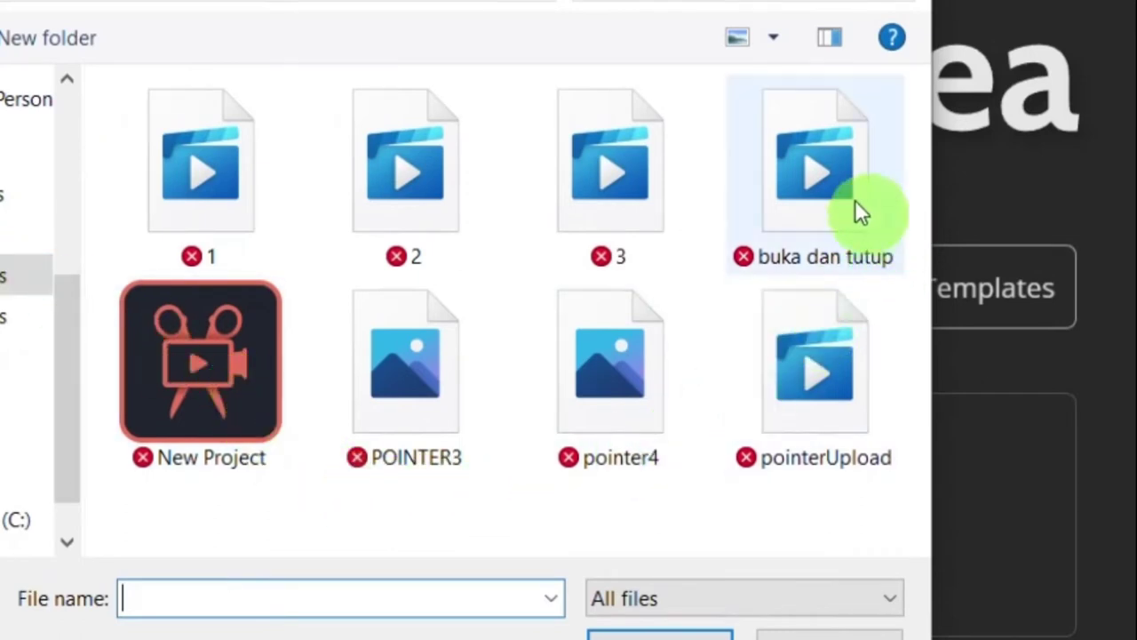
pyautogui.click(608, 398)
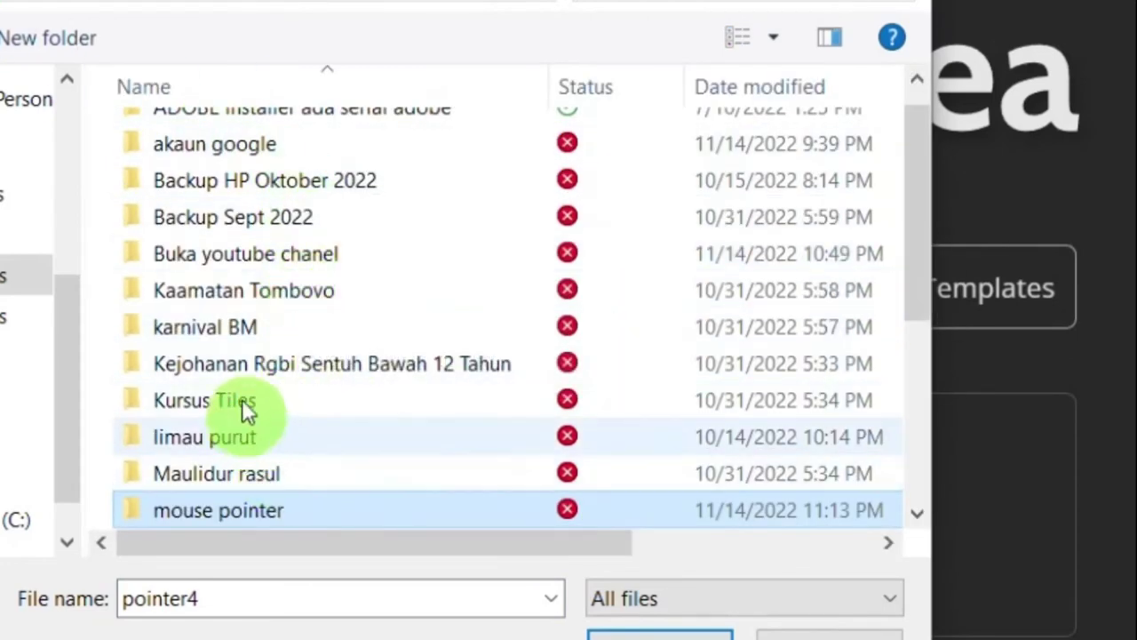
pyautogui.doubleClick(237, 324)
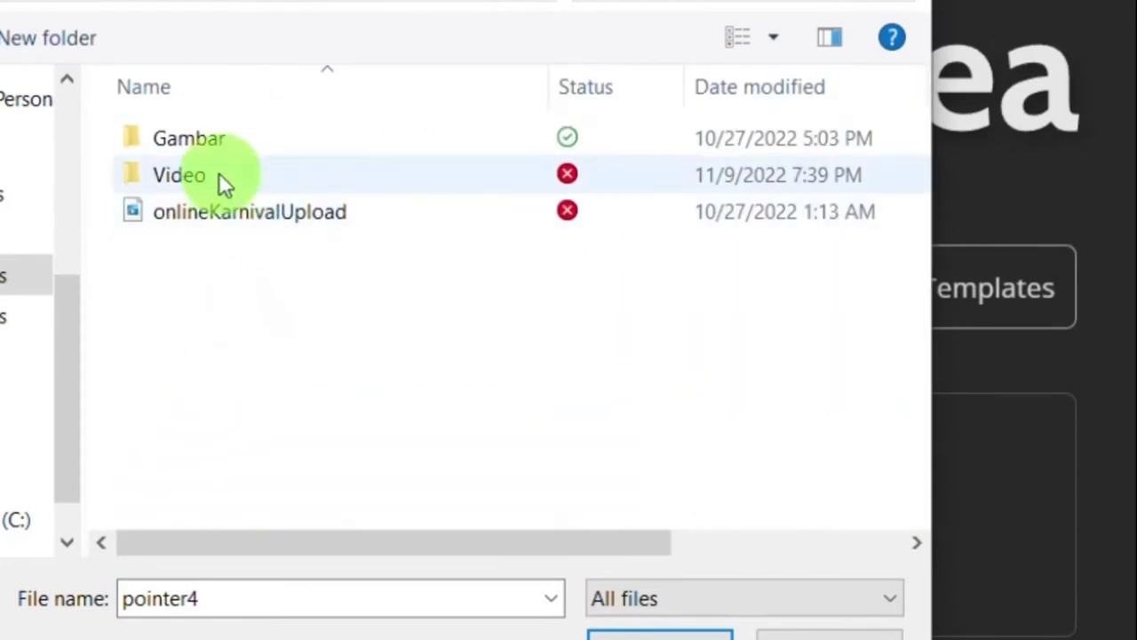
pyautogui.doubleClick(220, 137)
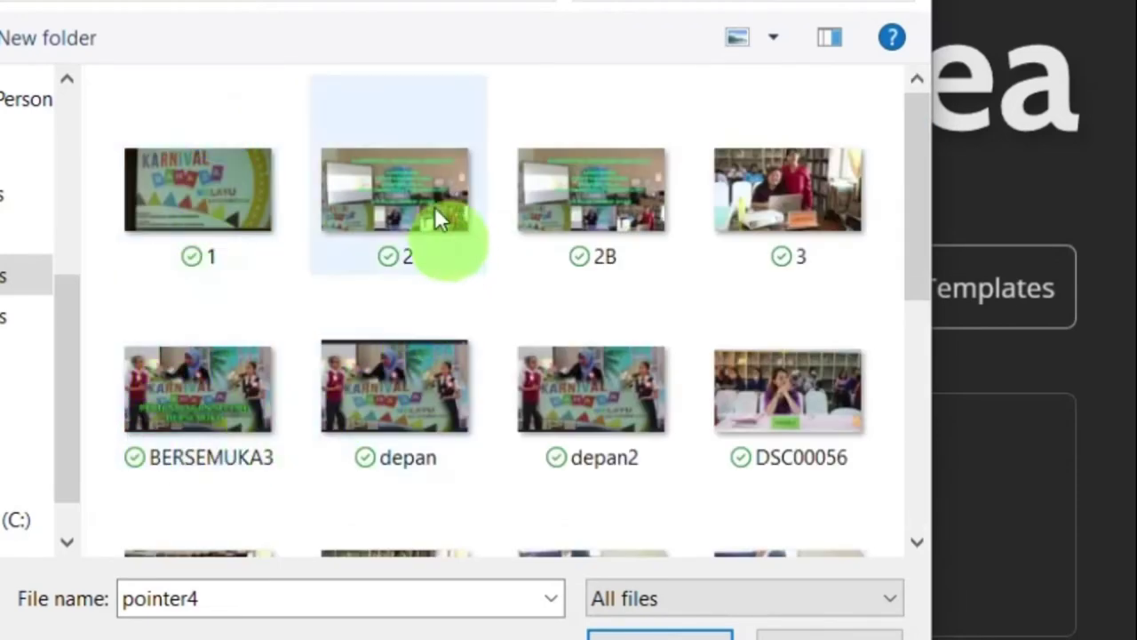
pyautogui.click(418, 191)
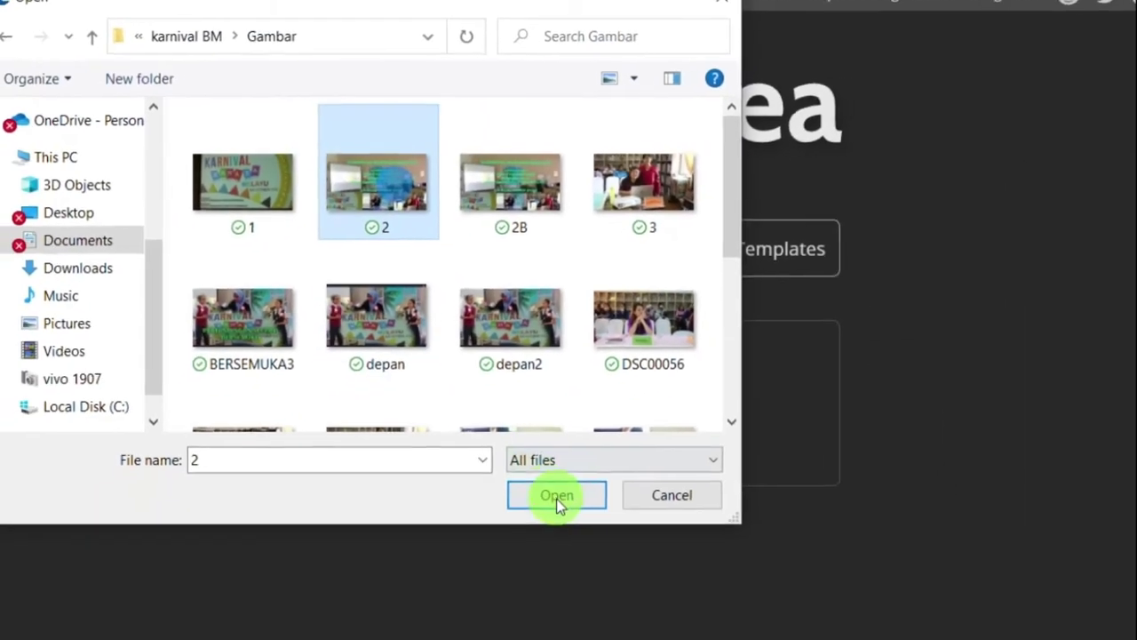
pyautogui.click(557, 498)
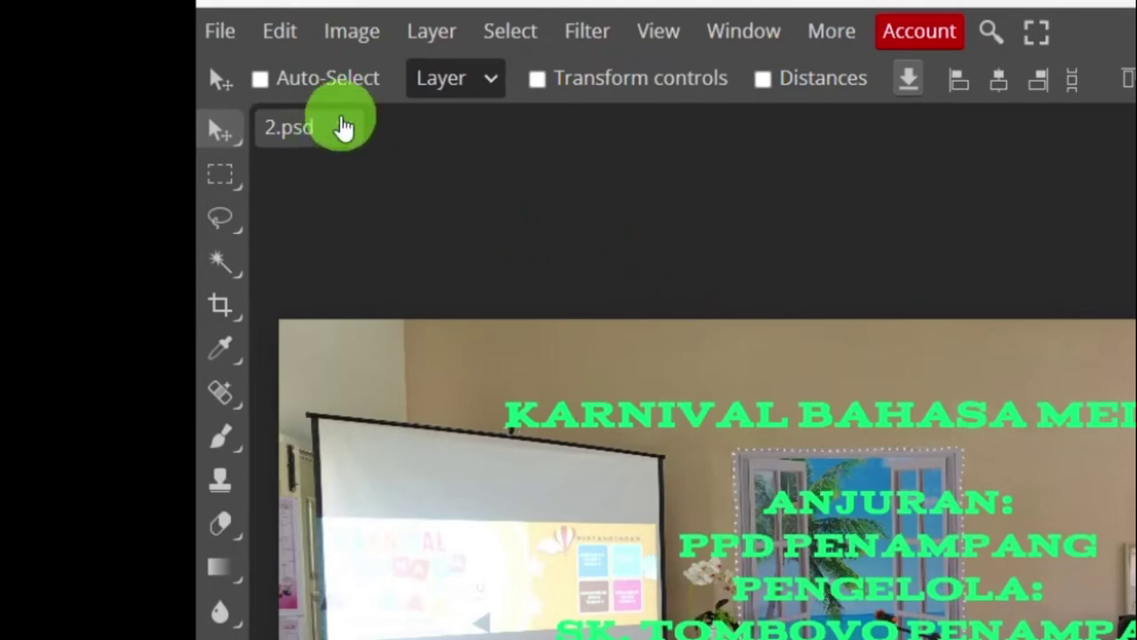
# - Close the 2.psd document to return to the start screen
pyautogui.click(343, 129)
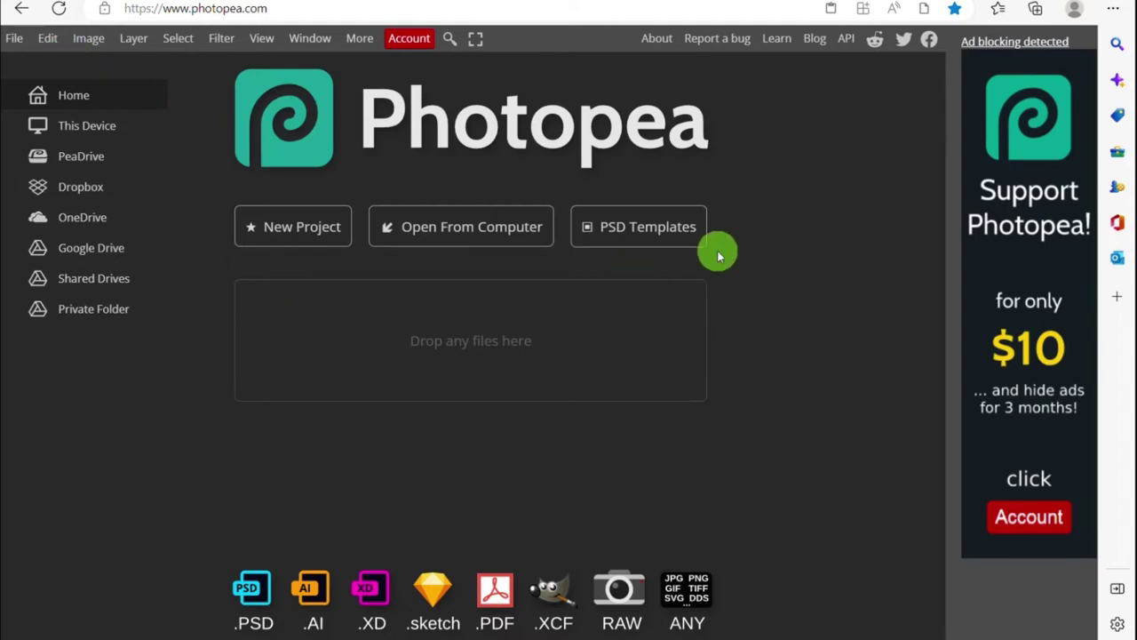
# - Open the Templates gallery and scroll through the available templates
pyautogui.click(633, 228)
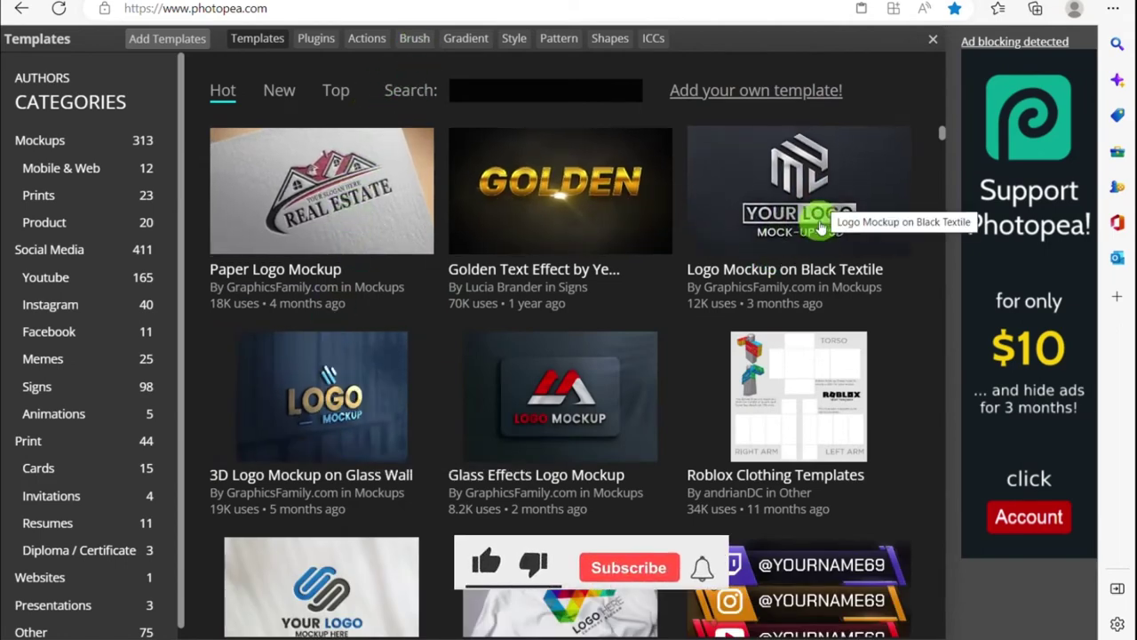
pyautogui.scroll(-1, 302, 391)
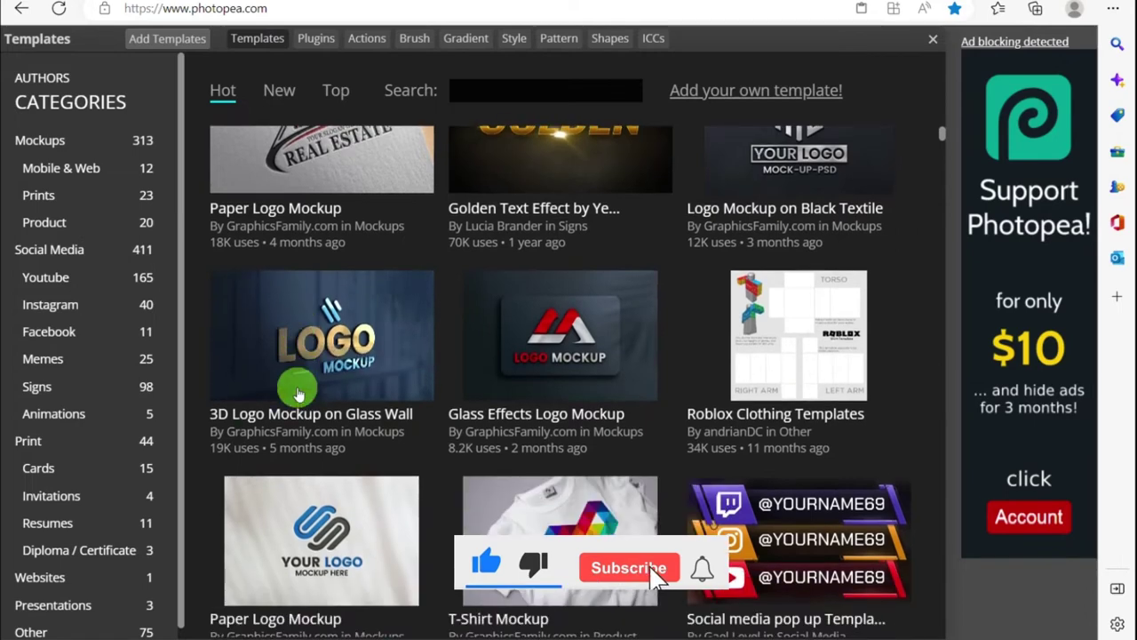
pyautogui.scroll(-2, 301, 394)
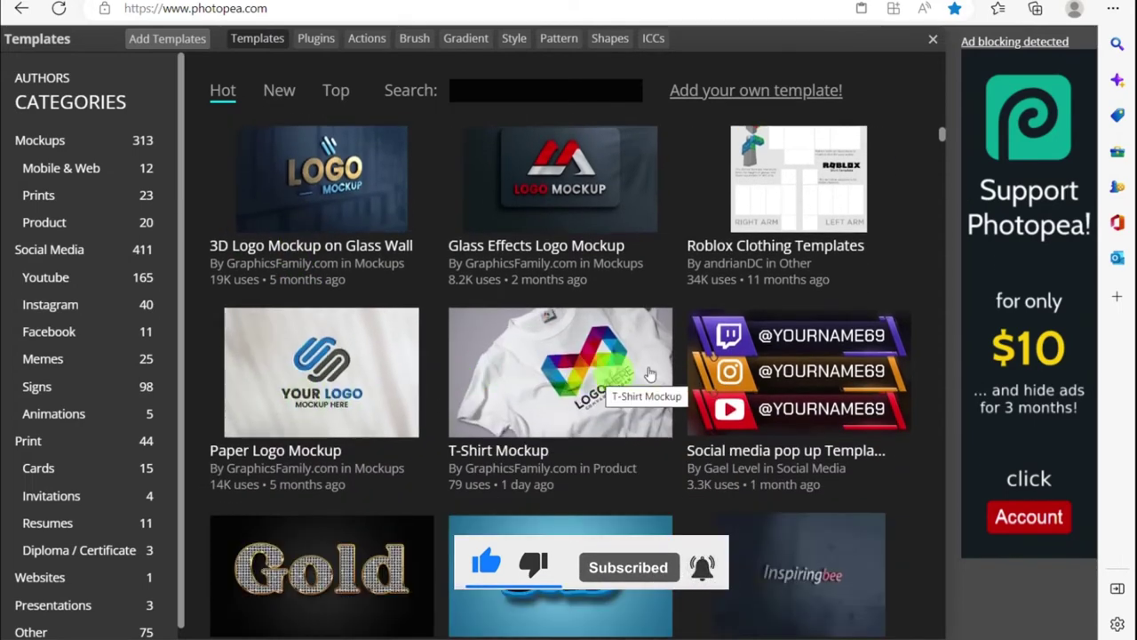
pyautogui.scroll(-4, 577, 400)
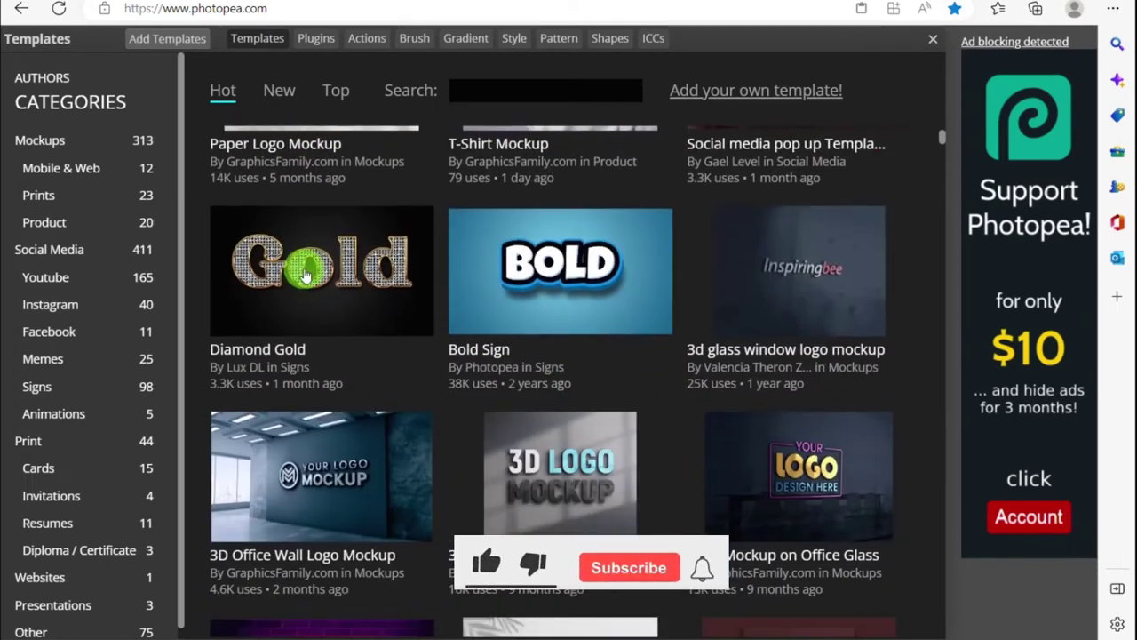
pyautogui.scroll(-3, 304, 275)
pyautogui.scroll(-1, 356, 382)
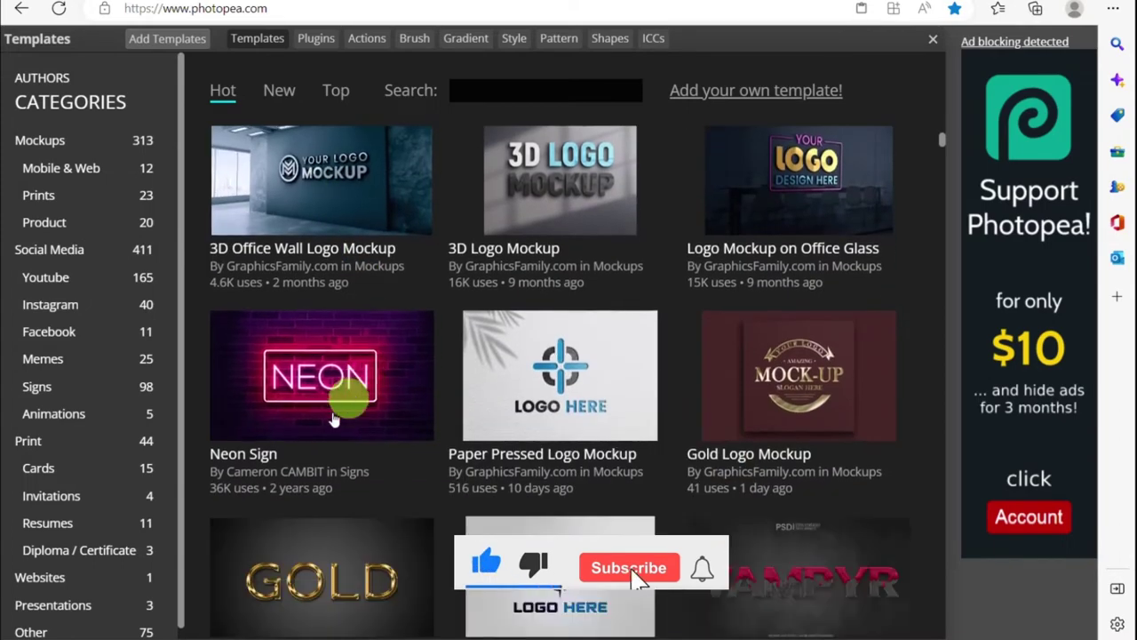
pyautogui.scroll(-2, 343, 393)
pyautogui.scroll(-3, 533, 409)
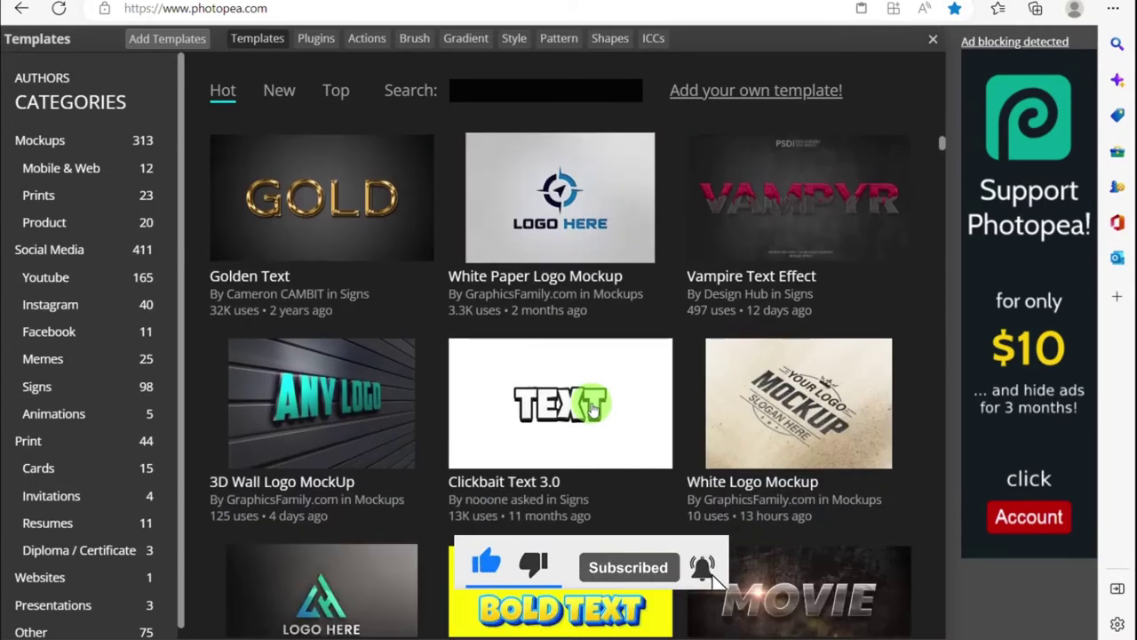
pyautogui.scroll(-10, 560, 405)
pyautogui.scroll(-3, 557, 402)
pyautogui.scroll(-3, 557, 402)
pyautogui.scroll(4, 557, 403)
pyautogui.scroll(4, 557, 403)
pyautogui.scroll(5, 557, 403)
pyautogui.scroll(5, 556, 386)
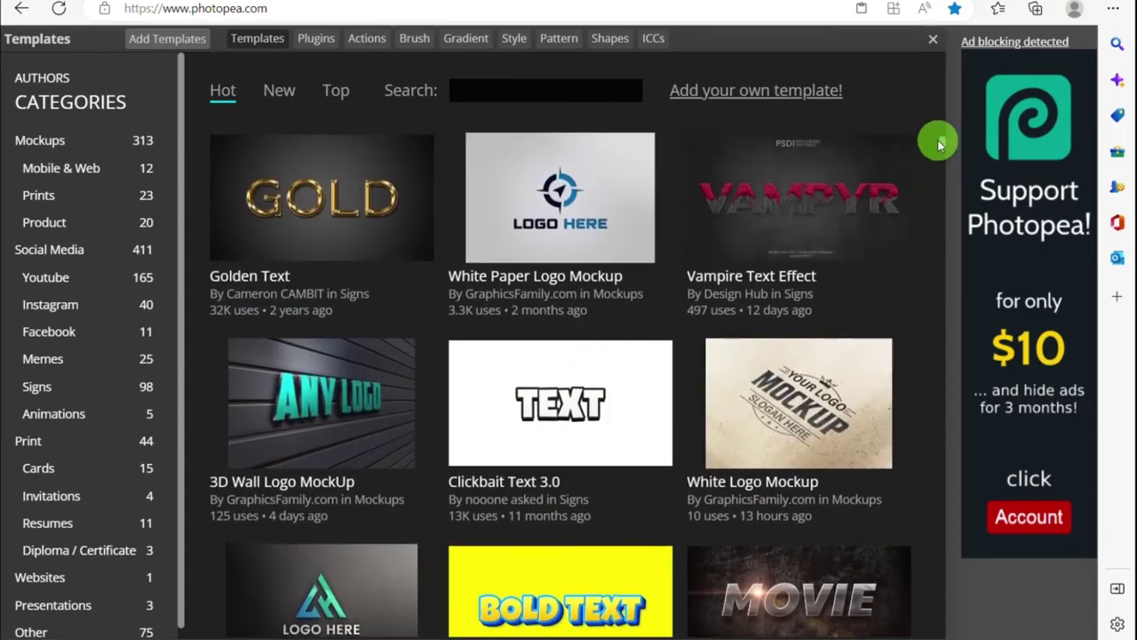
pyautogui.moveTo(944, 140)
pyautogui.mouseDown()
pyautogui.moveTo(944, 170)
pyautogui.moveTo(945, 93)
pyautogui.mouseUp()
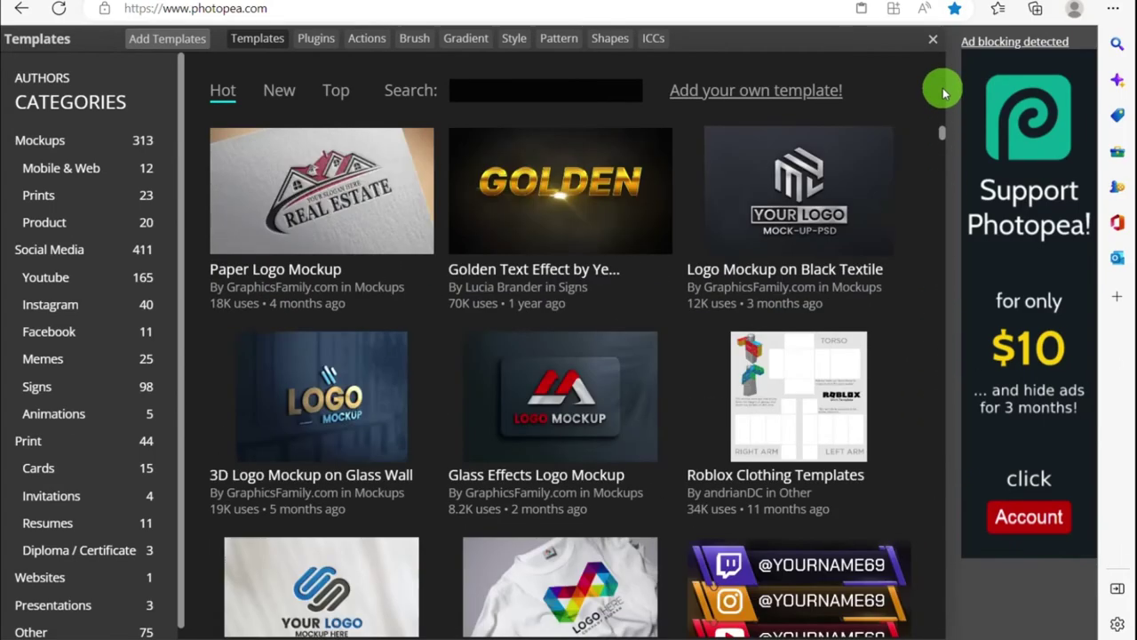
# - Switch between the New and Hot lists, then filter to Mobile & Web mockups
pyautogui.click(285, 96)
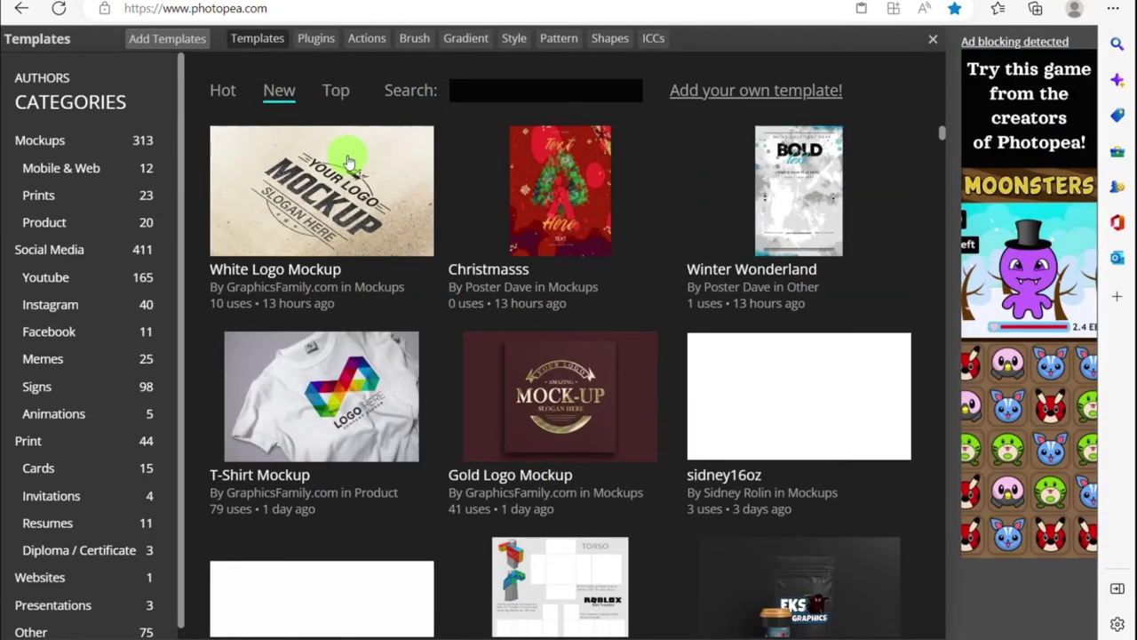
pyautogui.click(338, 107)
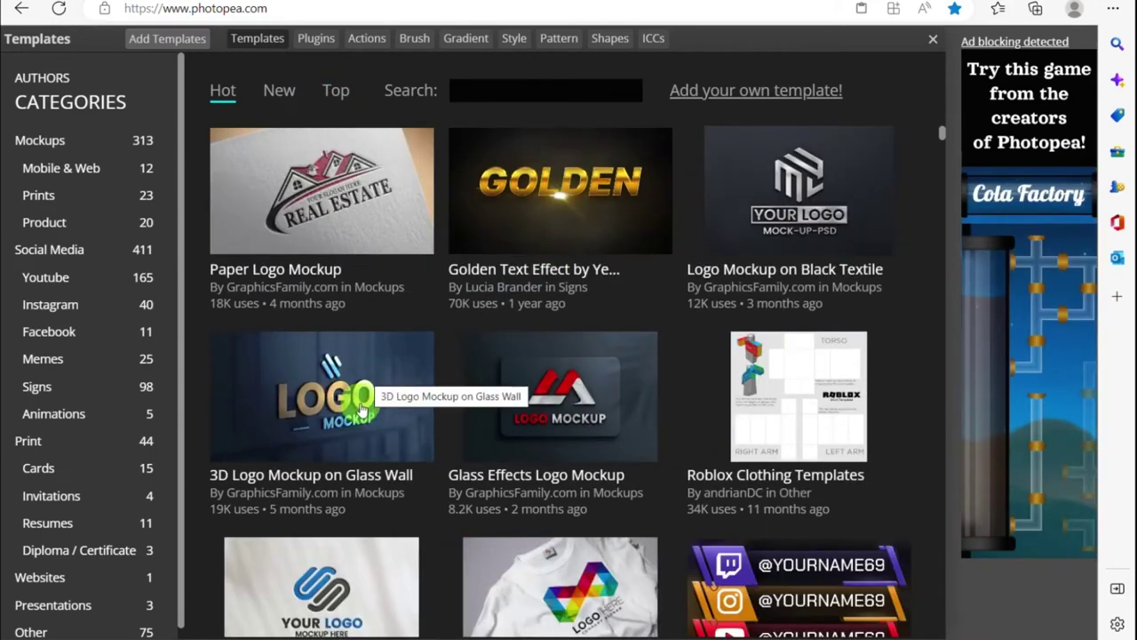
pyautogui.click(89, 175)
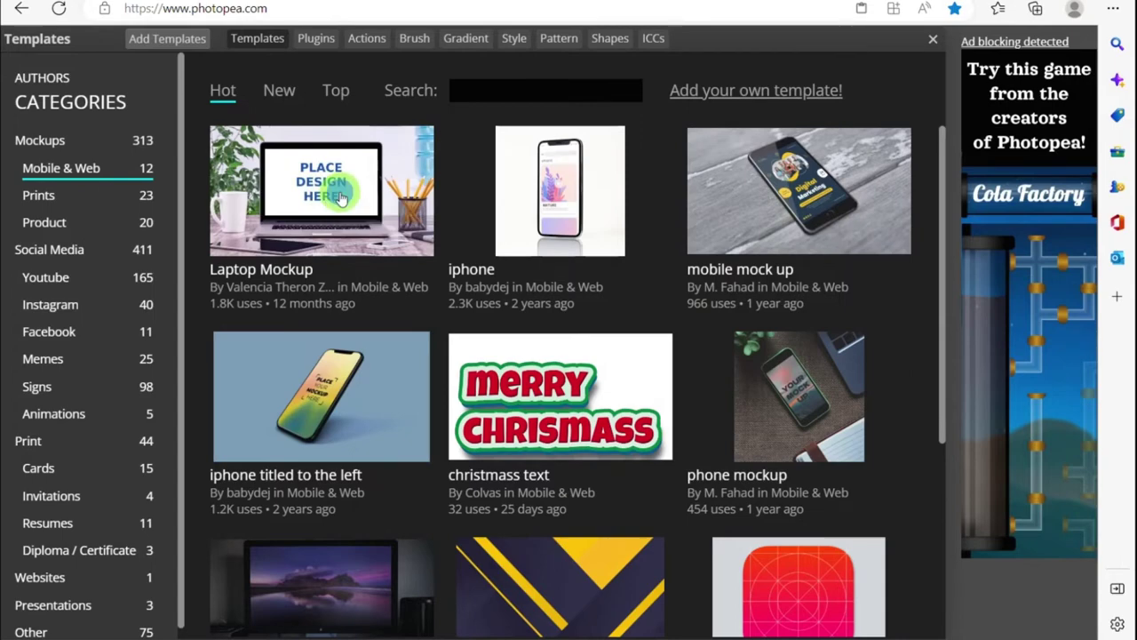
# - Open the Laptop Mockup template and try a rectangular selection across the laptop
pyautogui.click(340, 197)
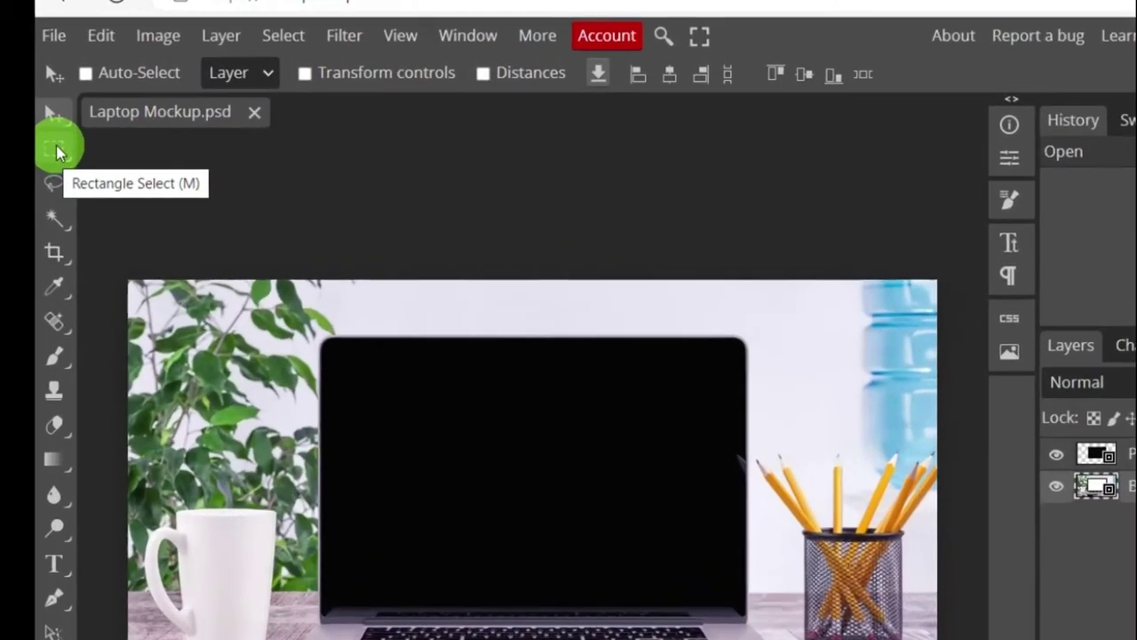
pyautogui.click(15, 120)
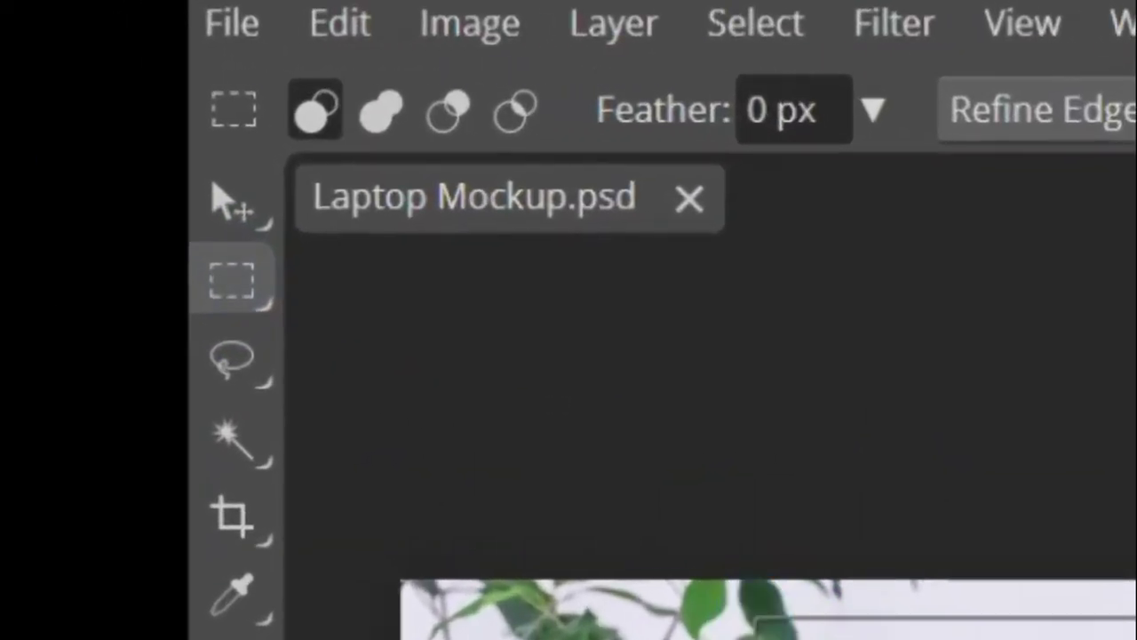
pyautogui.moveTo(715, 591); pyautogui.dragTo(1102, 633)
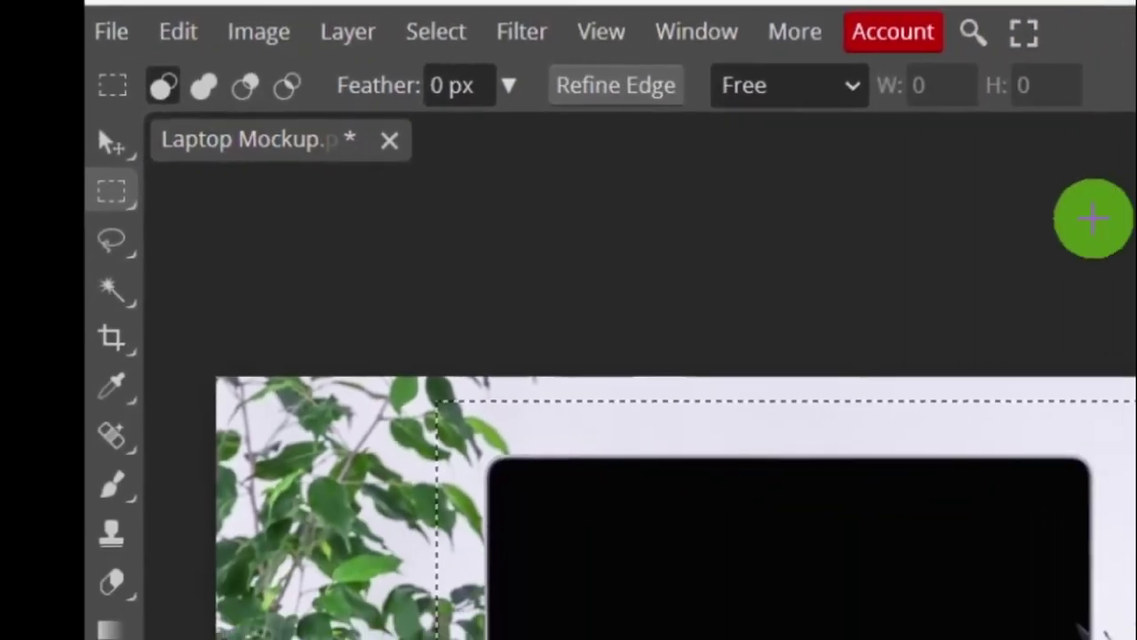
pyautogui.click(1093, 218)
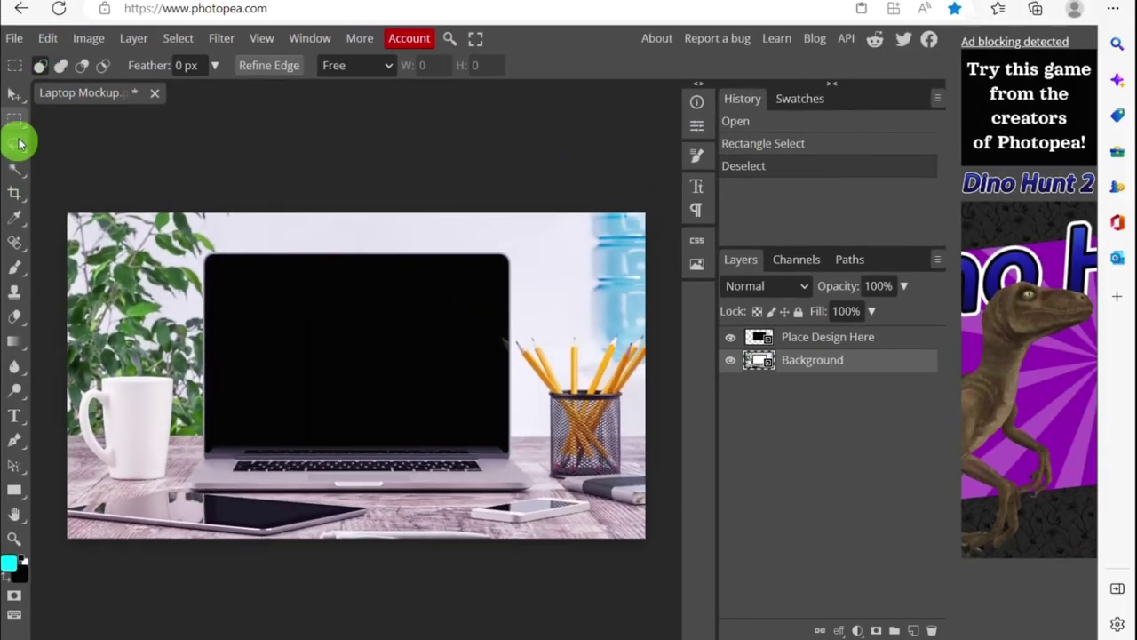
# - Lasso around the laptop screen, try deleting it, then deselect and return to Rectangle Select
pyautogui.click(16, 144)
pyautogui.moveTo(484, 354); pyautogui.dragTo(281, 450)
pyautogui.moveTo(184, 331); pyautogui.dragTo(169, 434)
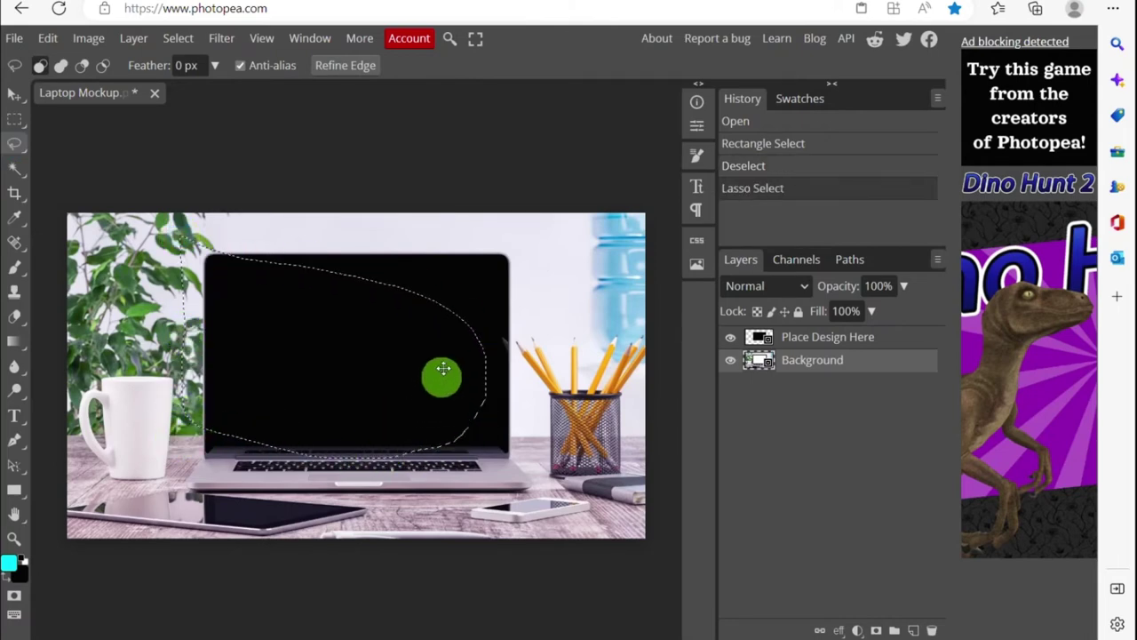
pyautogui.press('Delete')
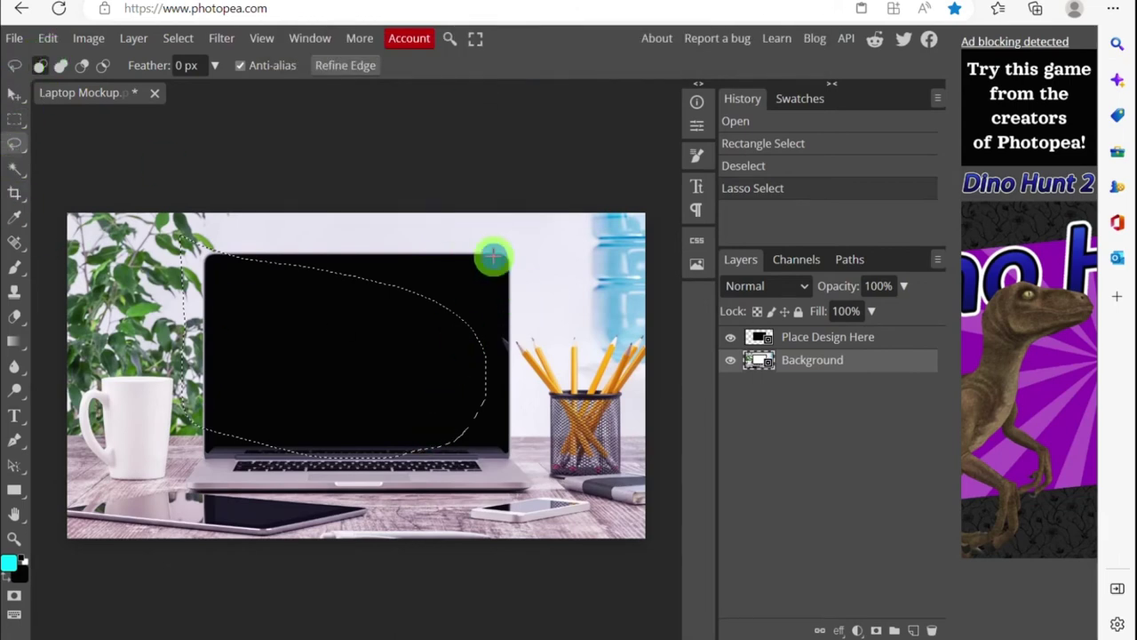
pyautogui.hotkey('ctrl', 'd')
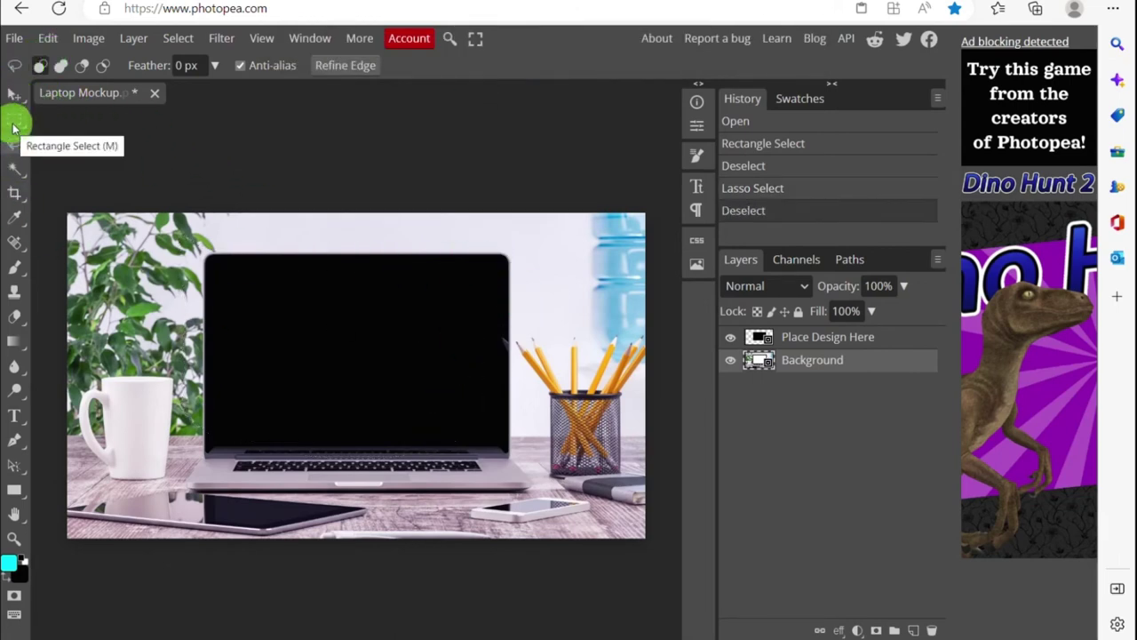
pyautogui.click(13, 125)
pyautogui.click(47, 38)
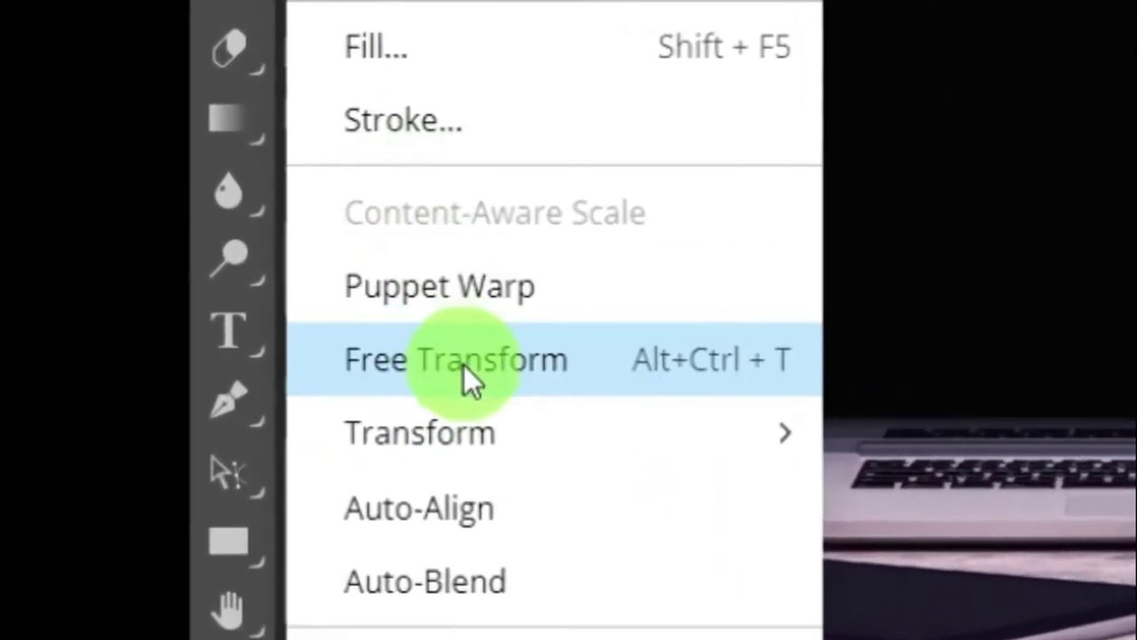
# - Free-transform the Background photo down to 720x405 px and place it at X 531, Y 436
pyautogui.click(466, 388)
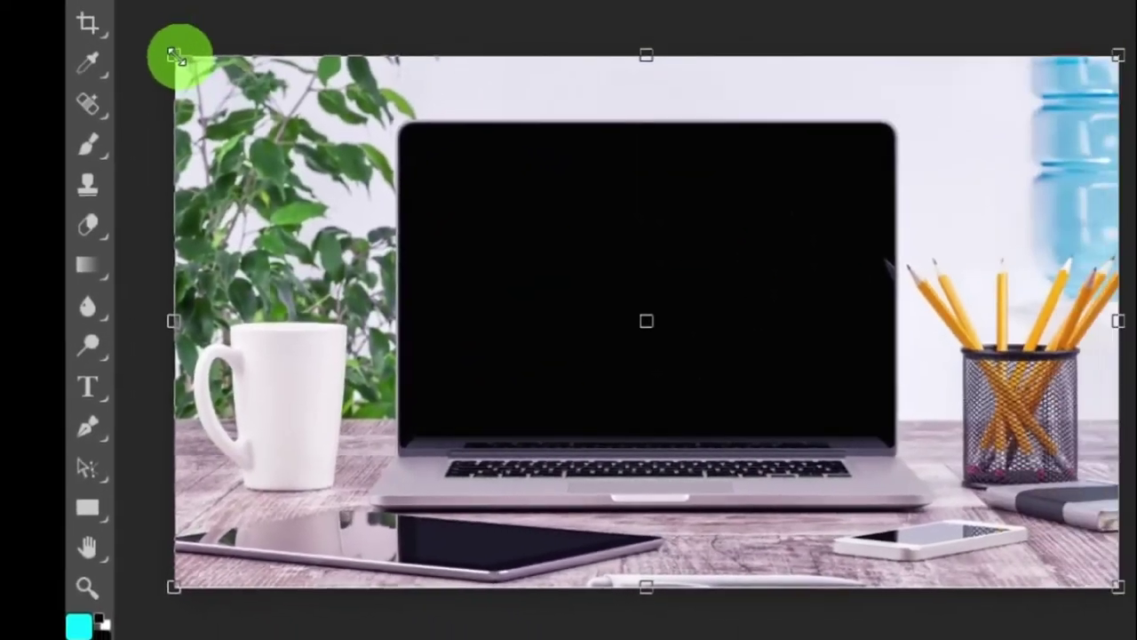
pyautogui.moveTo(69, 214); pyautogui.dragTo(366, 392)
pyautogui.moveTo(551, 438); pyautogui.dragTo(244, 362)
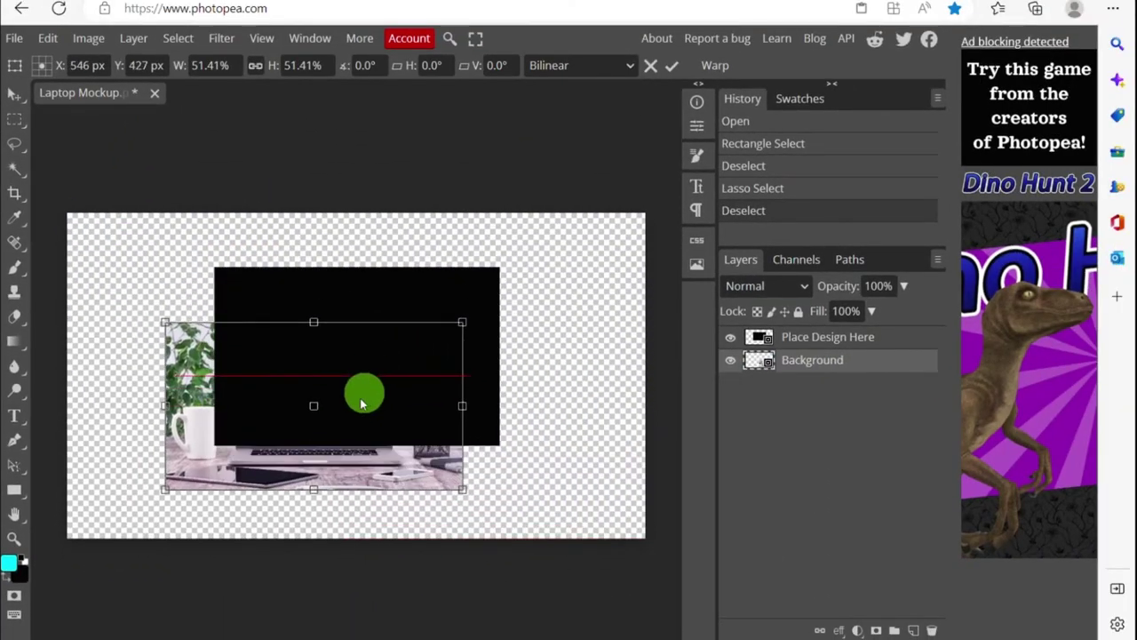
pyautogui.moveTo(244, 362); pyautogui.dragTo(363, 388)
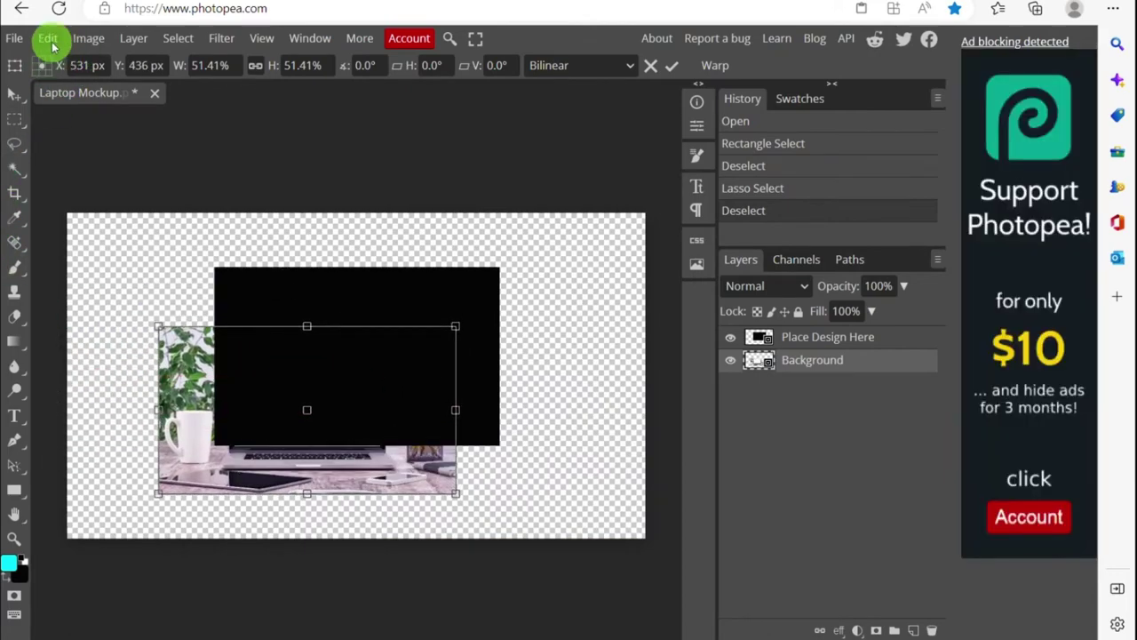
# - Bring the laptop photo to the front and shift it slightly up and right
pyautogui.click(49, 39)
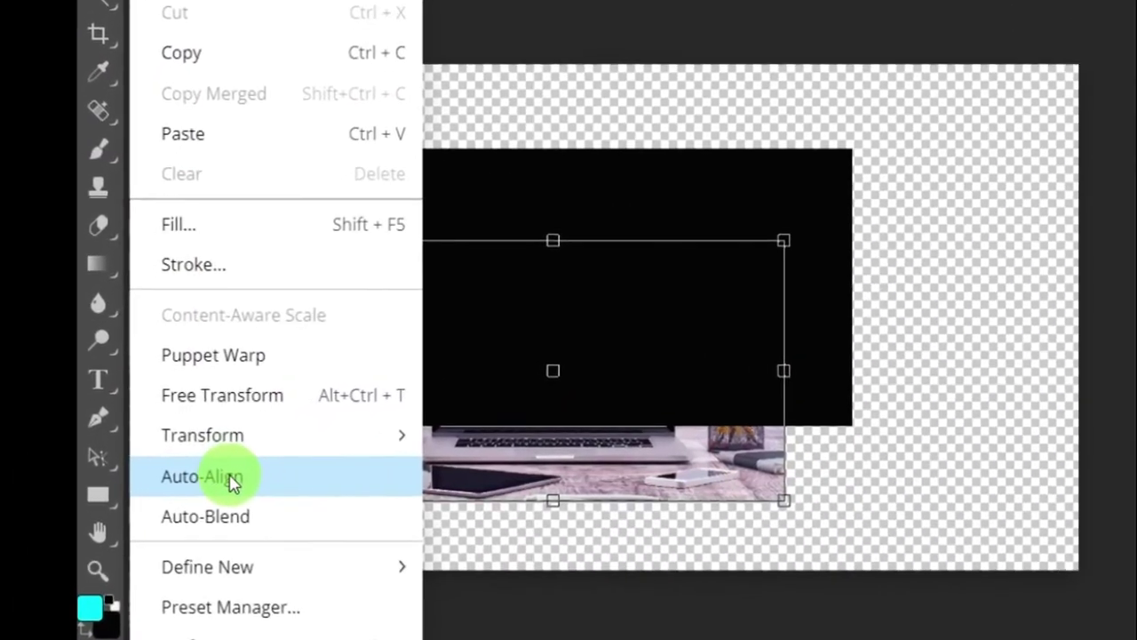
pyautogui.moveTo(218, 380)
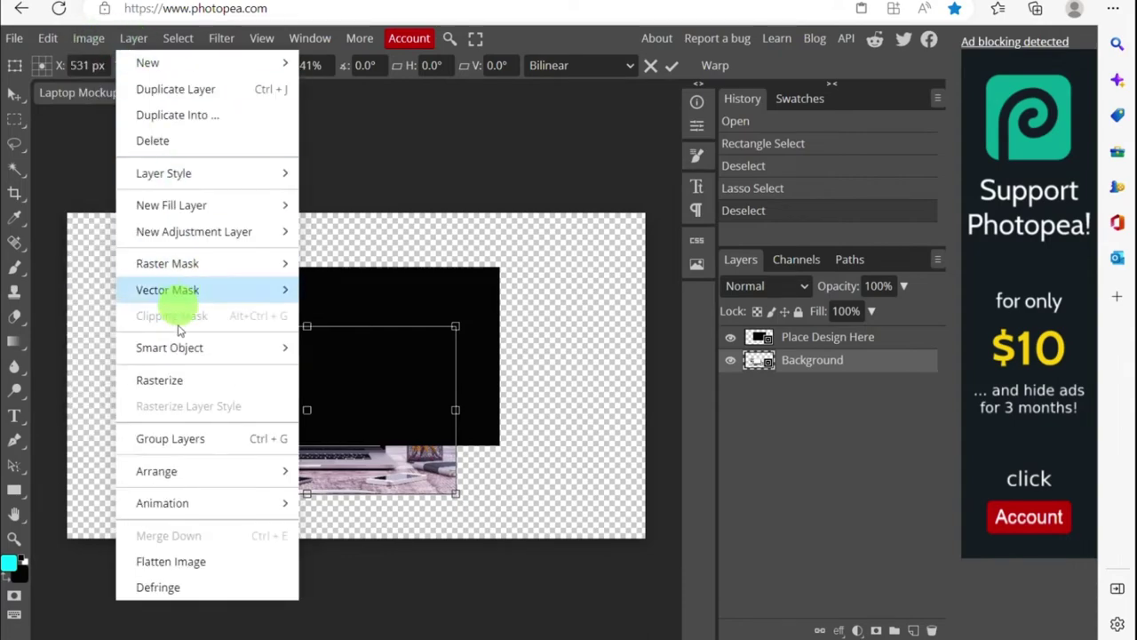
pyautogui.moveTo(230, 442)
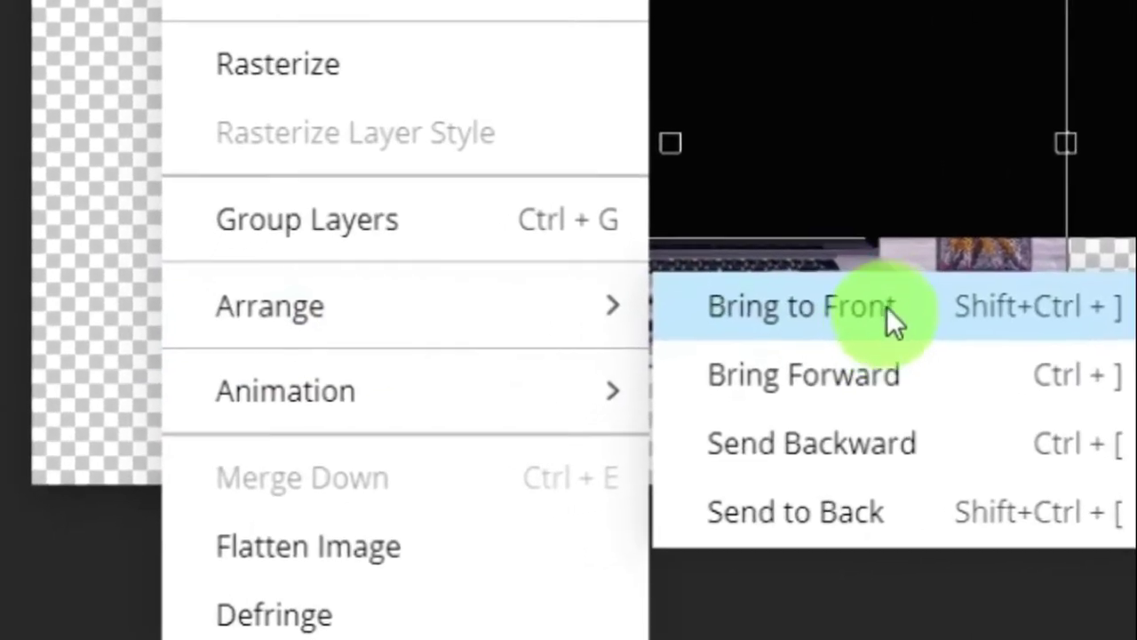
pyautogui.click(887, 307)
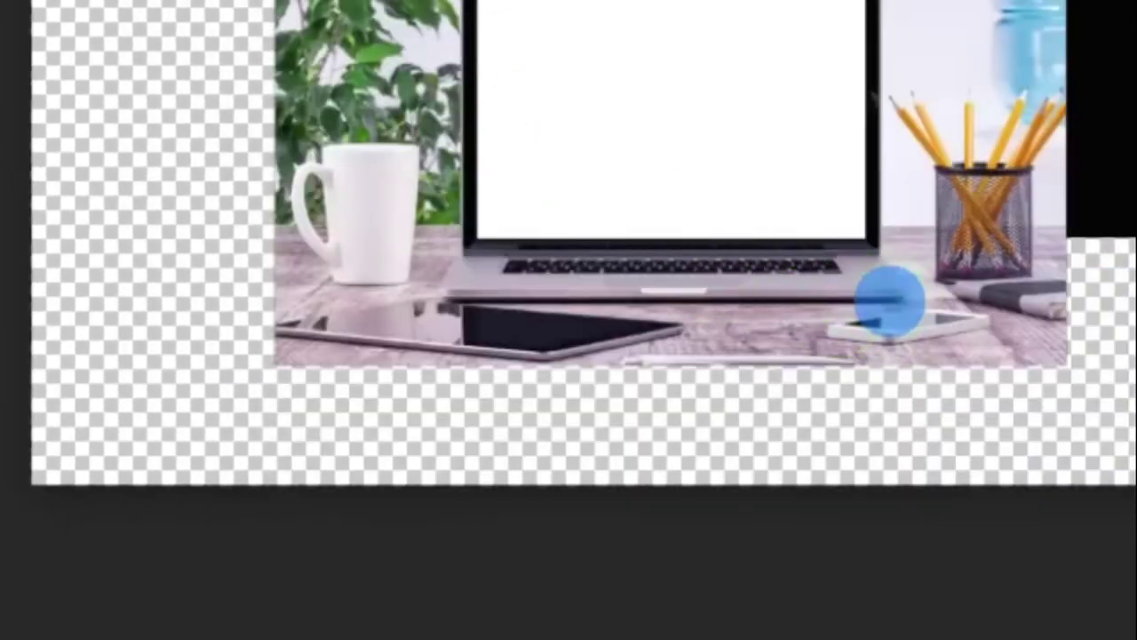
pyautogui.moveTo(690, 7); pyautogui.dragTo(955, 21)
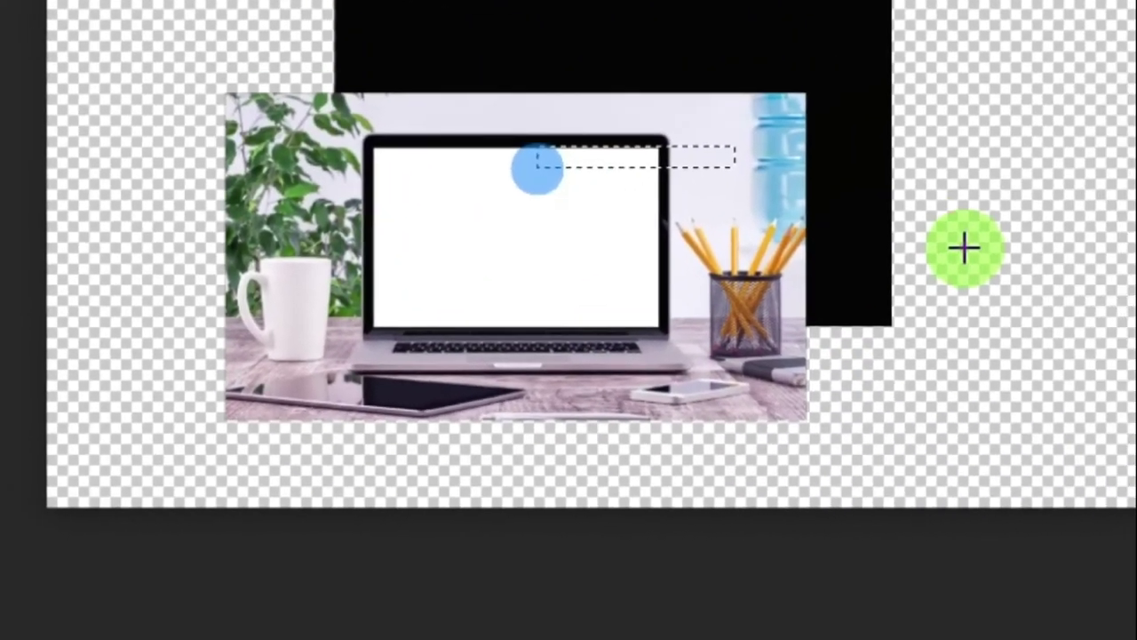
pyautogui.click(965, 249)
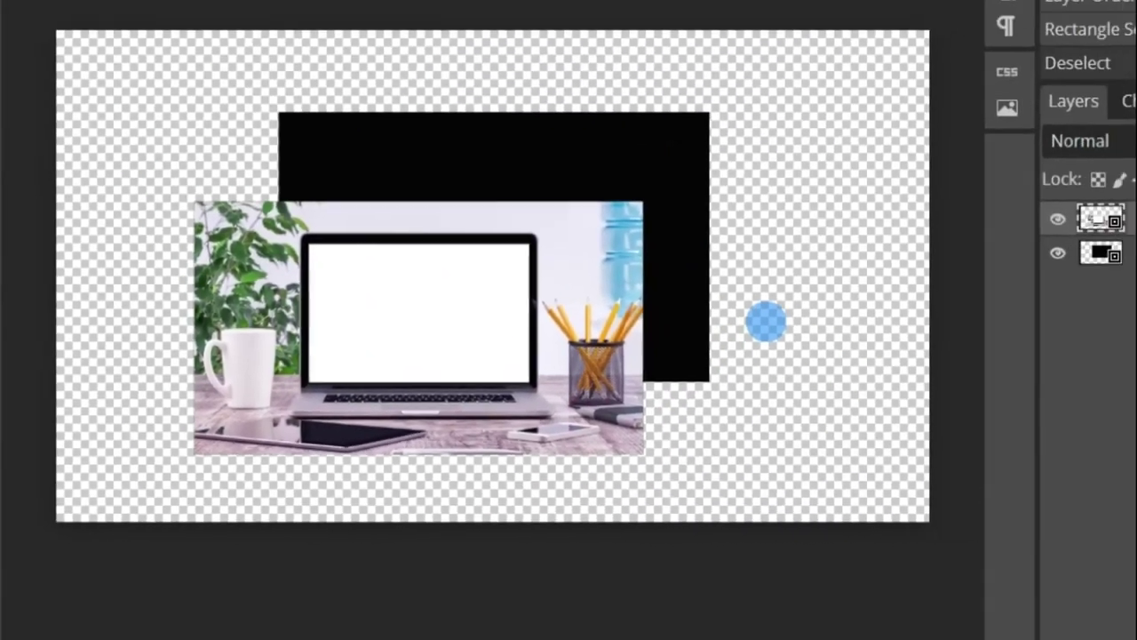
pyautogui.click(14, 92)
pyautogui.moveTo(391, 369); pyautogui.dragTo(414, 355)
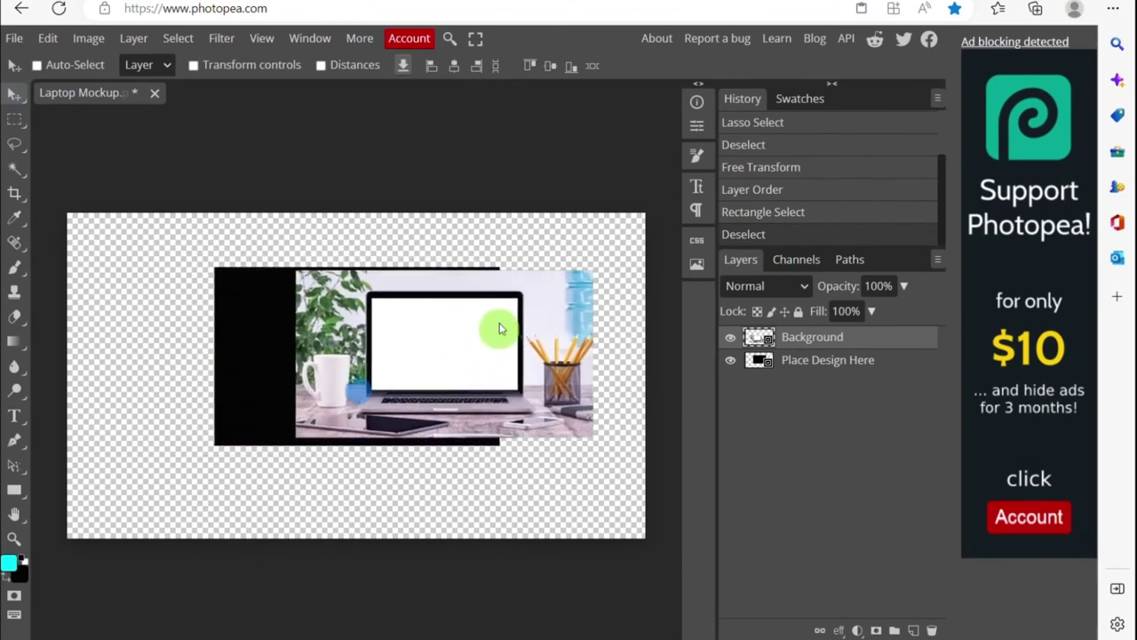
pyautogui.click(178, 39)
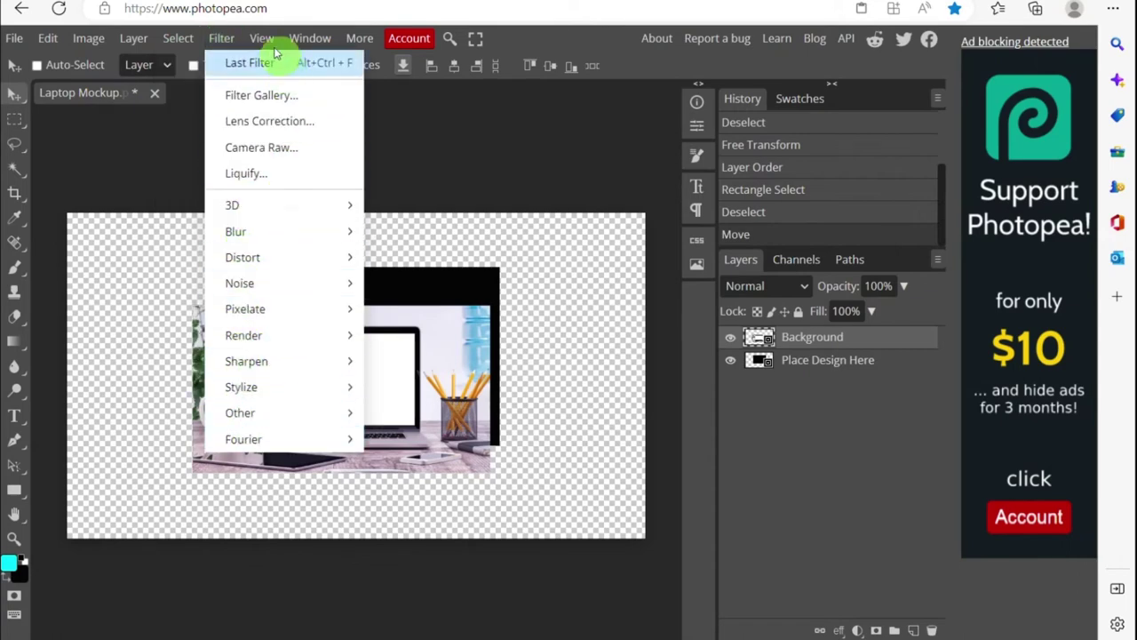
# - Delete the Place Design Here layer and nudge the remaining laptop photo into place
pyautogui.click(544, 413)
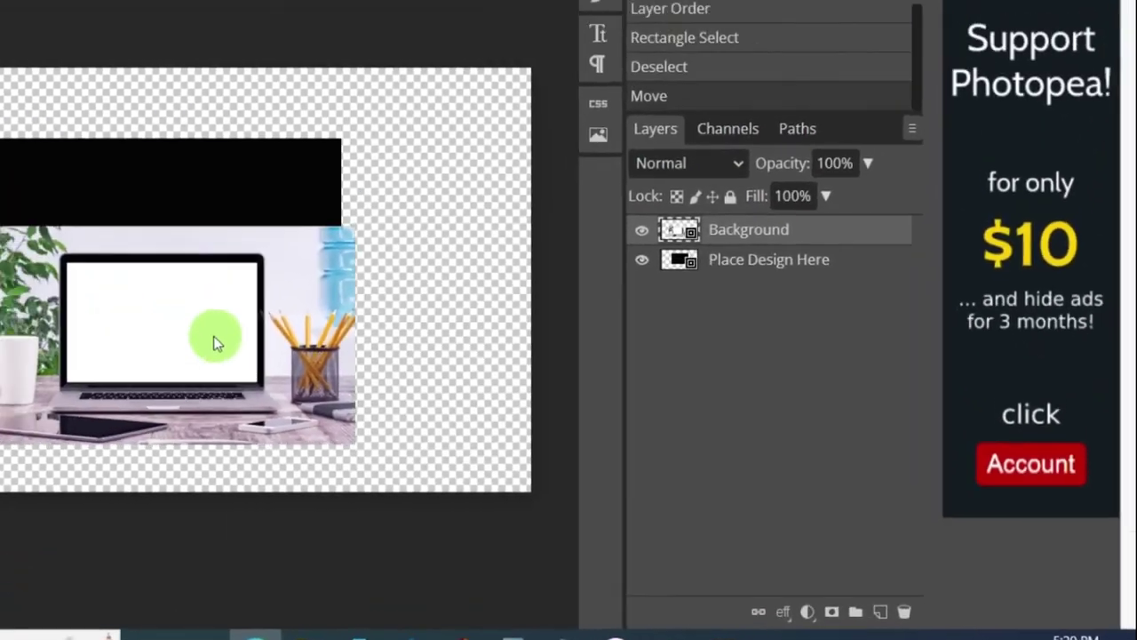
pyautogui.moveTo(213, 342)
pyautogui.mouseDown()
pyautogui.moveTo(171, 290)
pyautogui.moveTo(182, 314)
pyautogui.mouseUp()
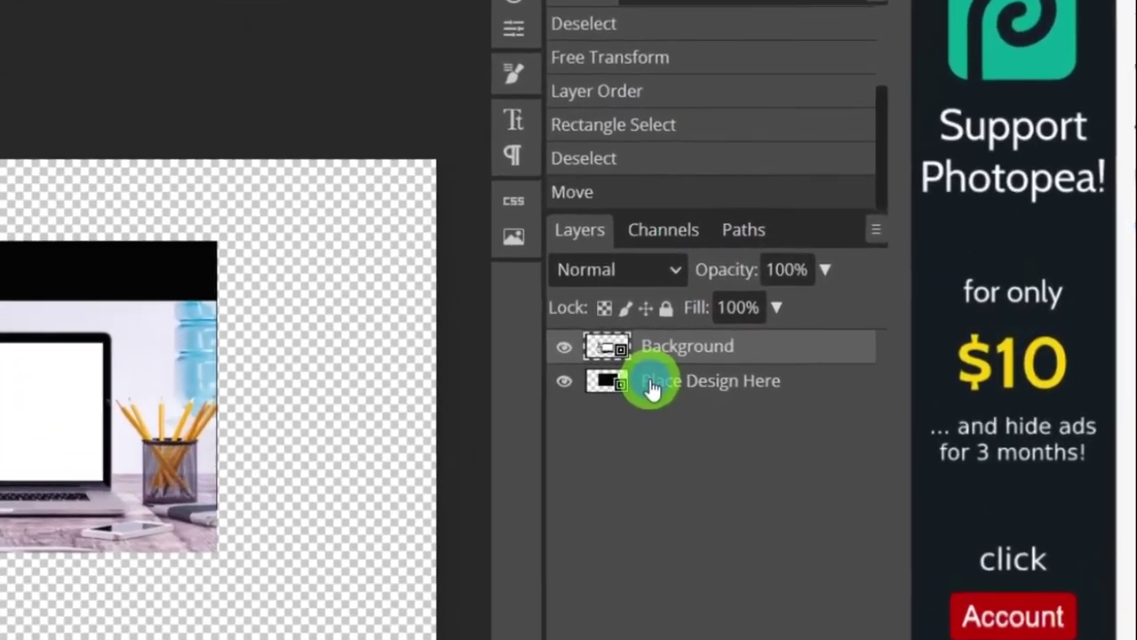
pyautogui.click(719, 376)
pyautogui.rightClick(720, 376)
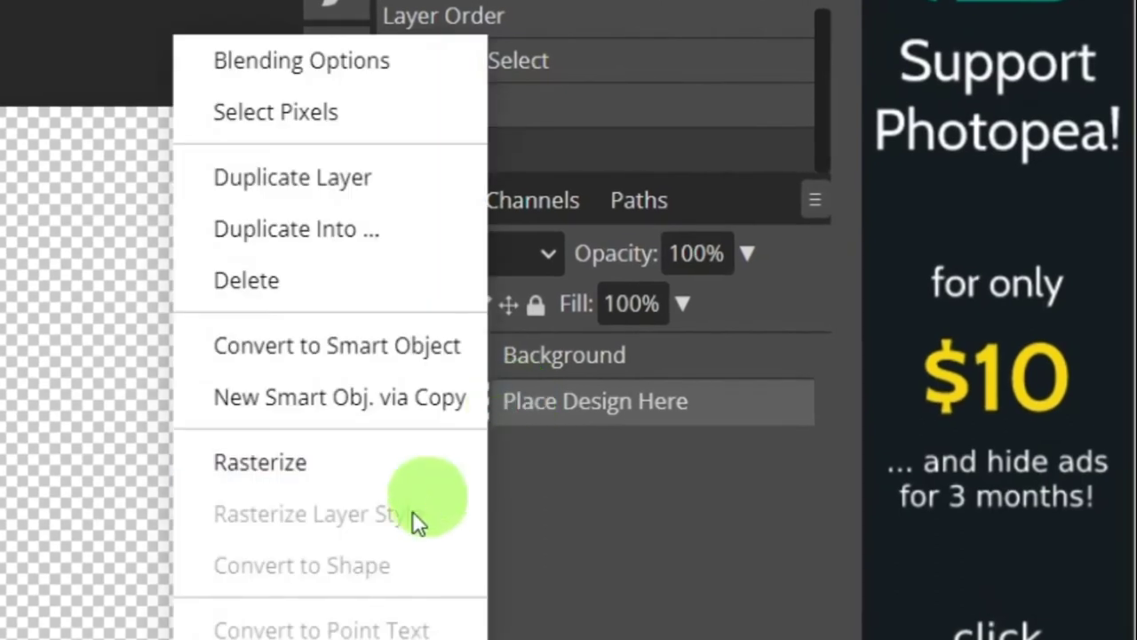
pyautogui.click(284, 277)
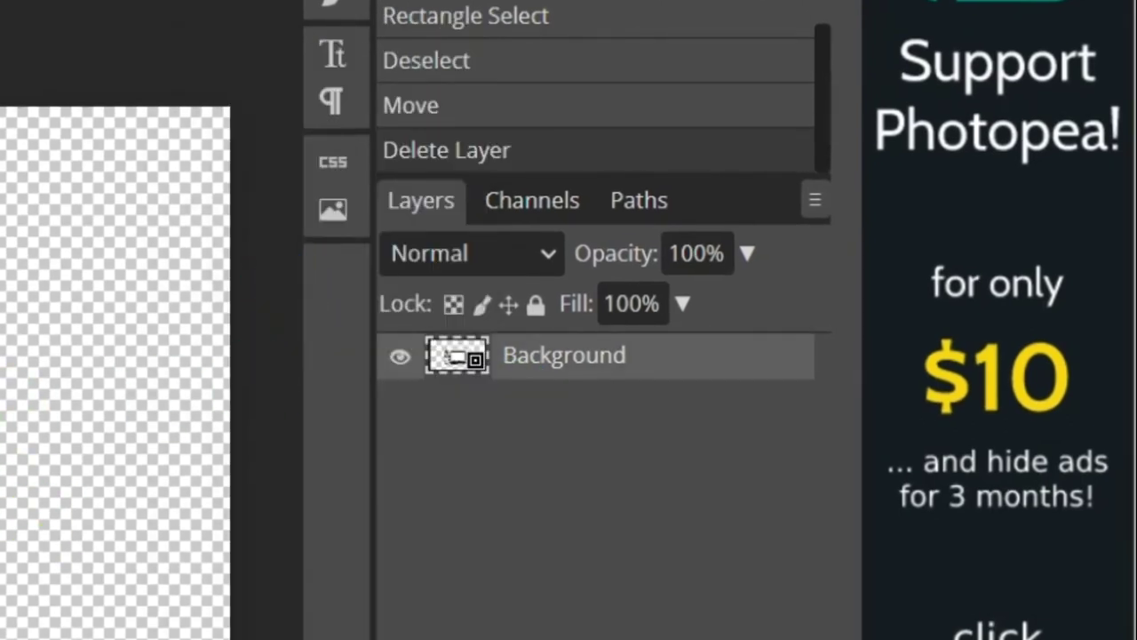
pyautogui.press('Left')
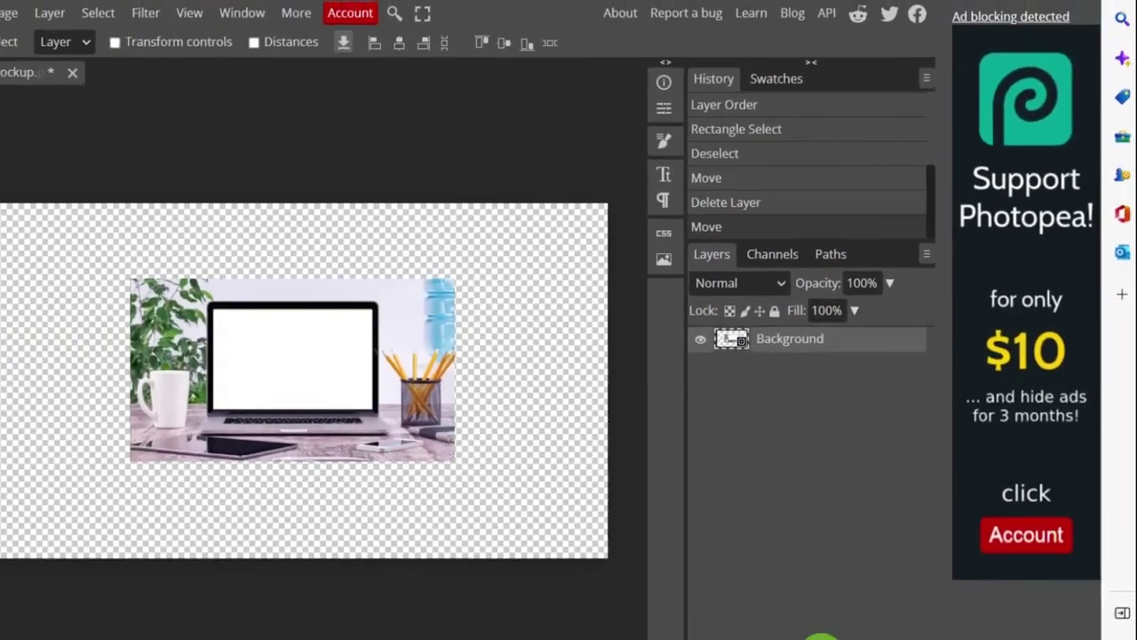
pyautogui.click(822, 635)
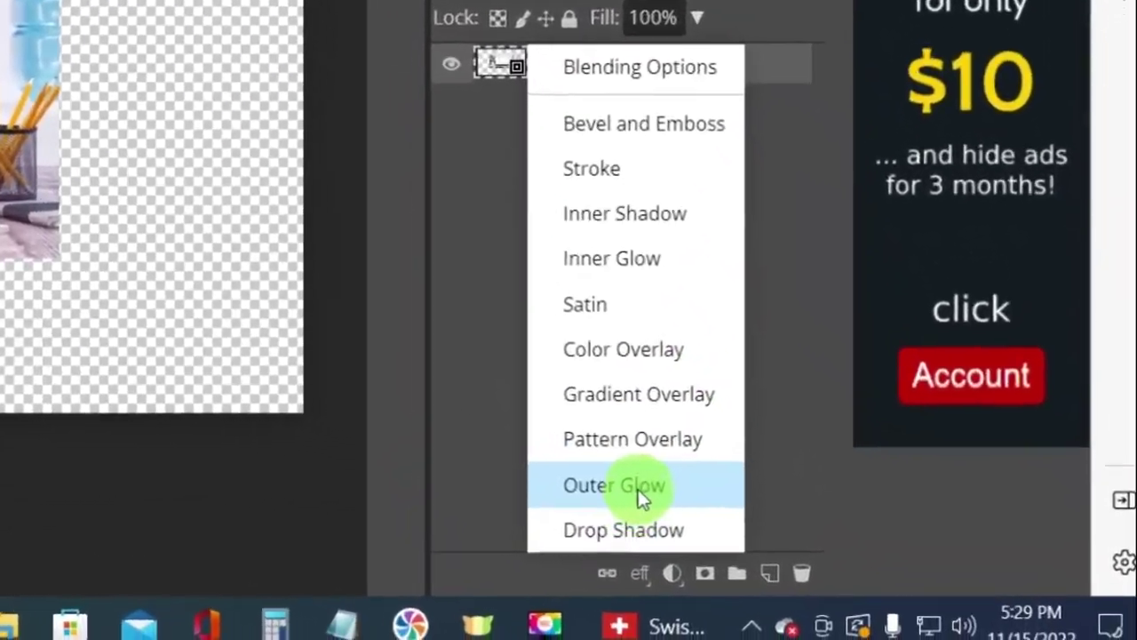
# - Add Outer Glow, Bevel and Emboss, Stroke, Inner Shadow and Inner Glow to the photo, then move it up-left
pyautogui.click(715, 518)
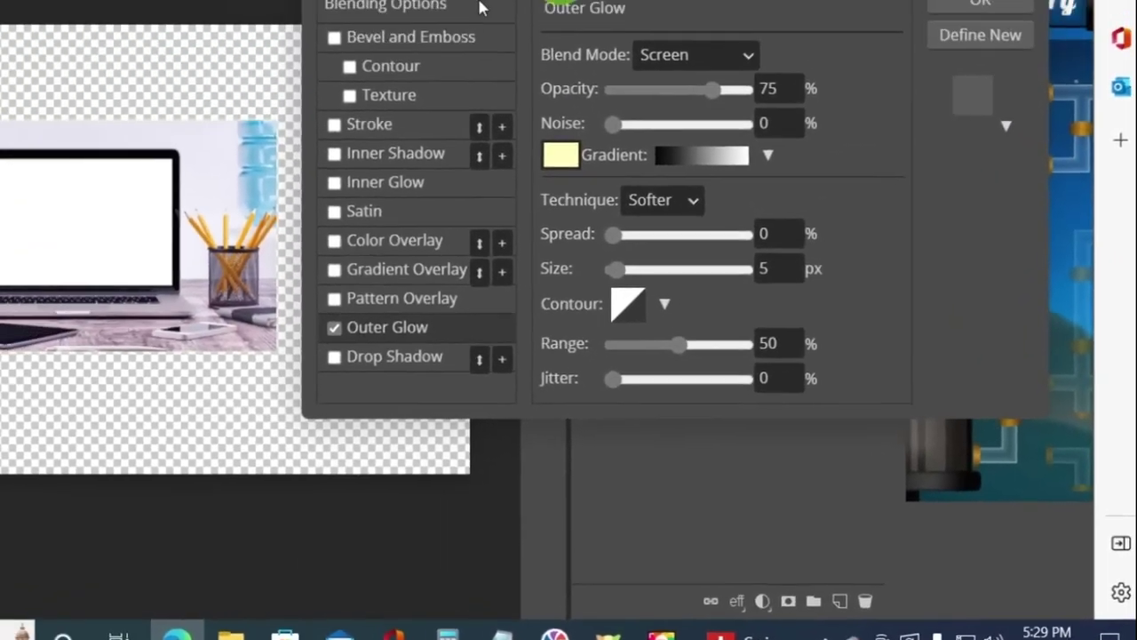
pyautogui.click(546, 223)
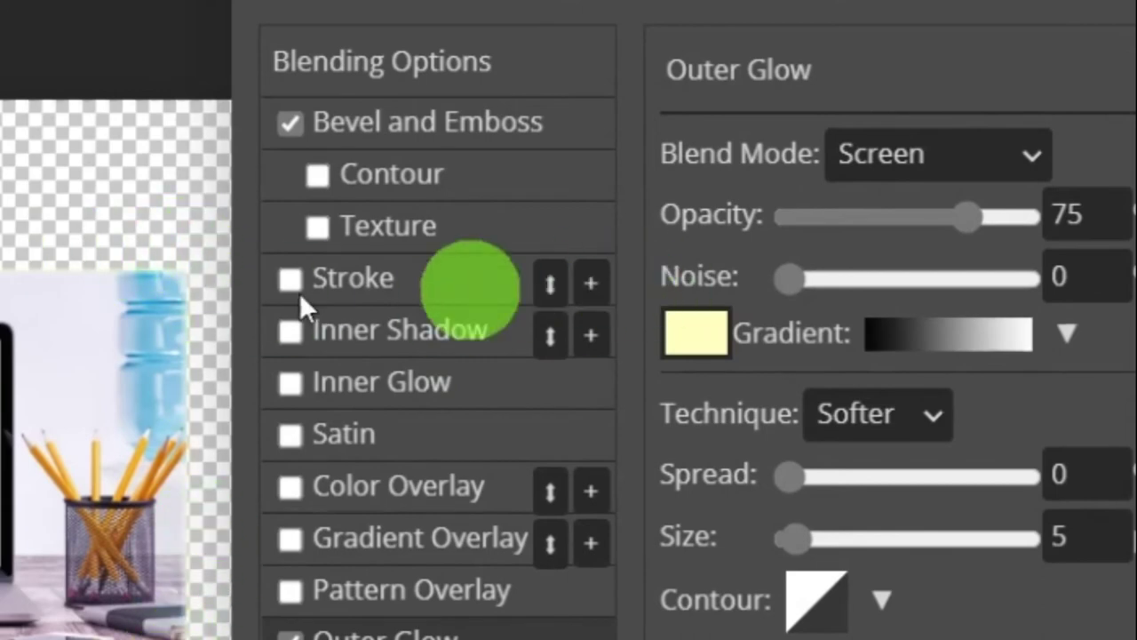
pyautogui.click(290, 278)
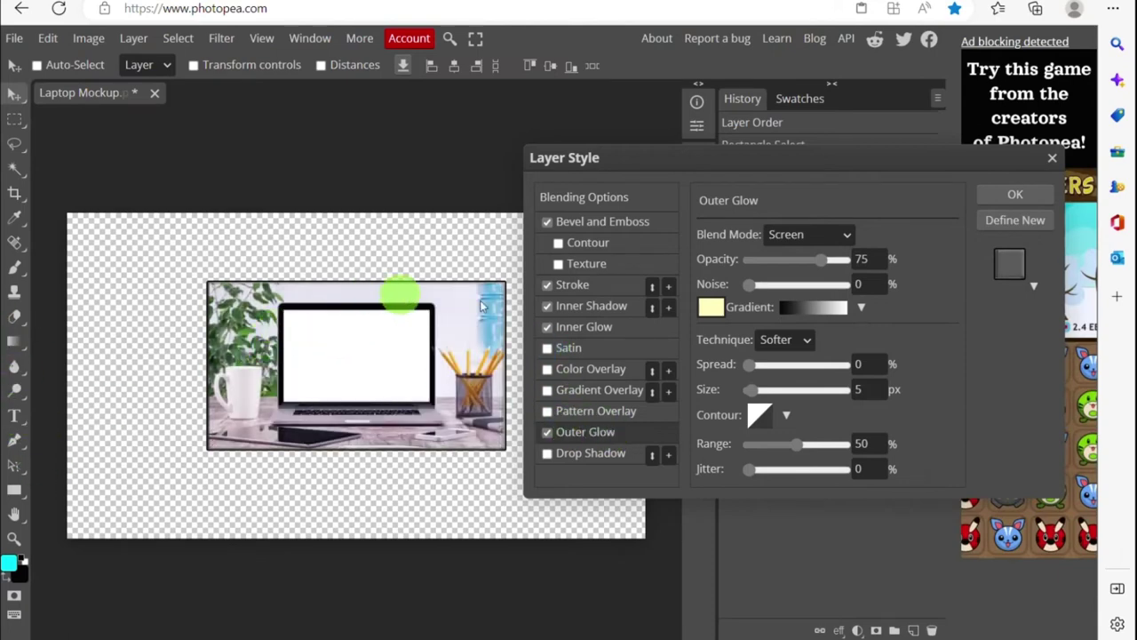
pyautogui.click(1033, 197)
pyautogui.moveTo(364, 305); pyautogui.dragTo(307, 262)
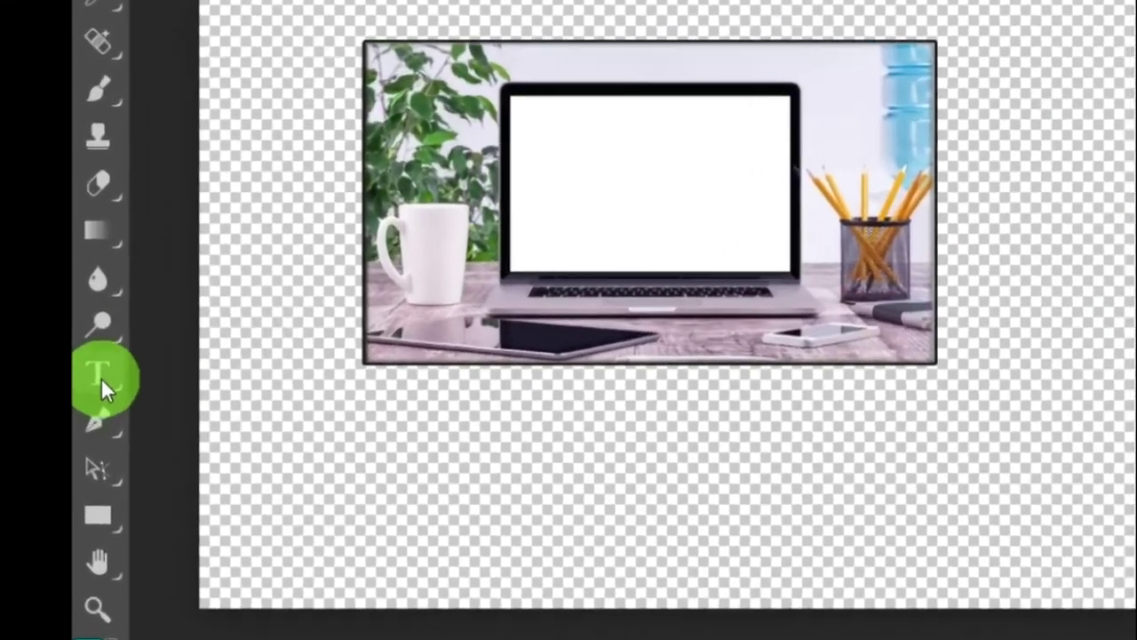
# - Type SAYANG SANGAT below the photo in Alfa Slab One and enlarge it from 24 to 79 px
pyautogui.click(100, 382)
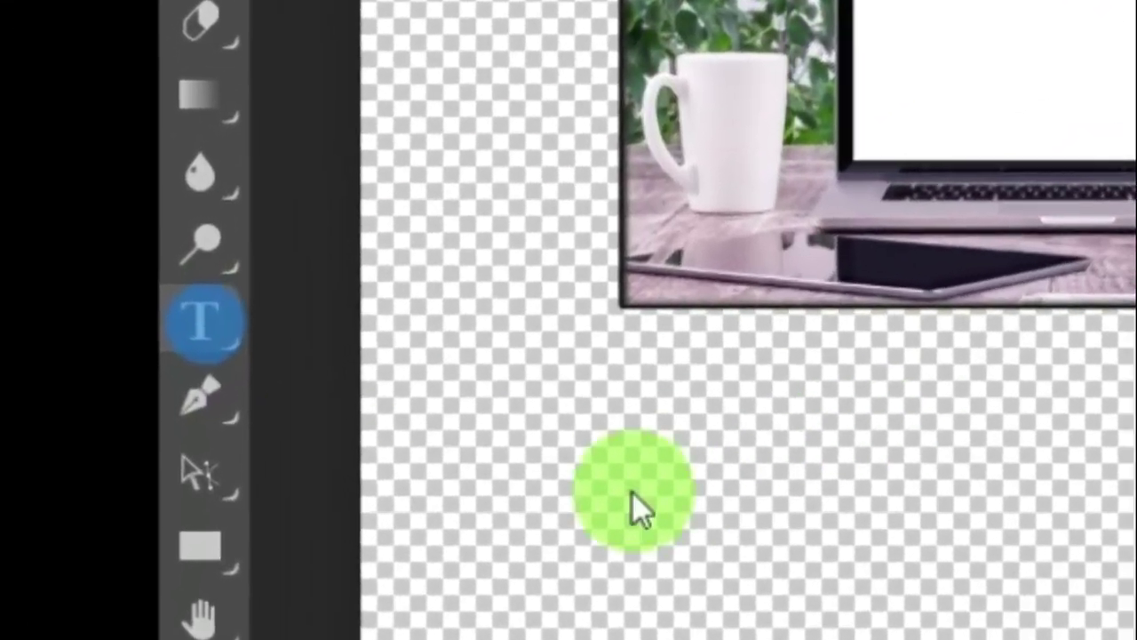
pyautogui.click(368, 457)
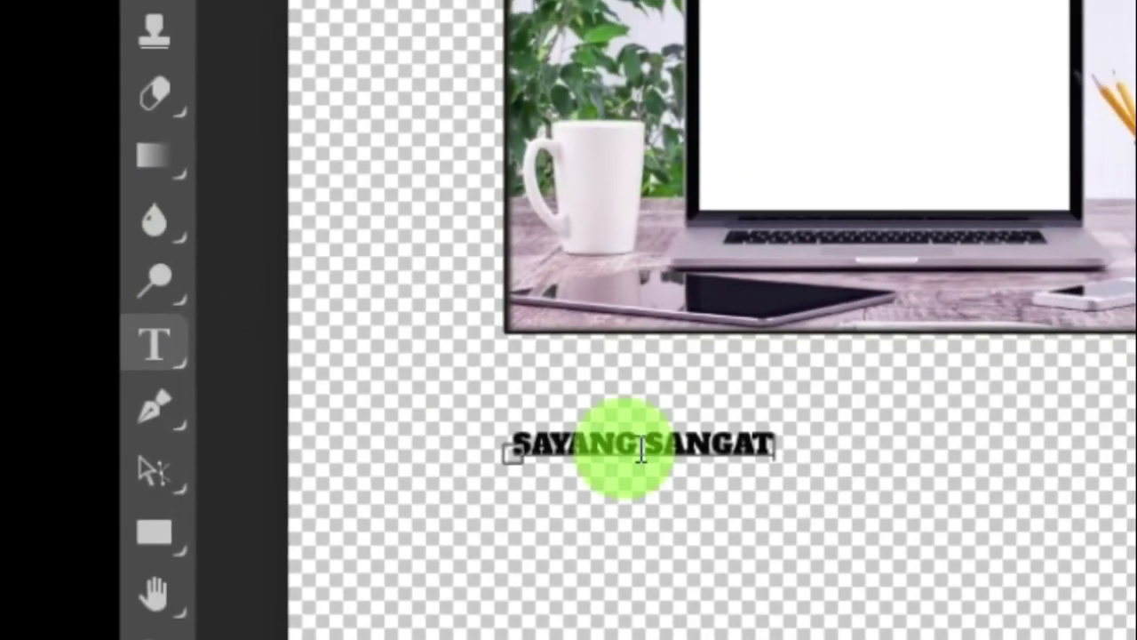
pyautogui.write('SAYANG SANGAT')
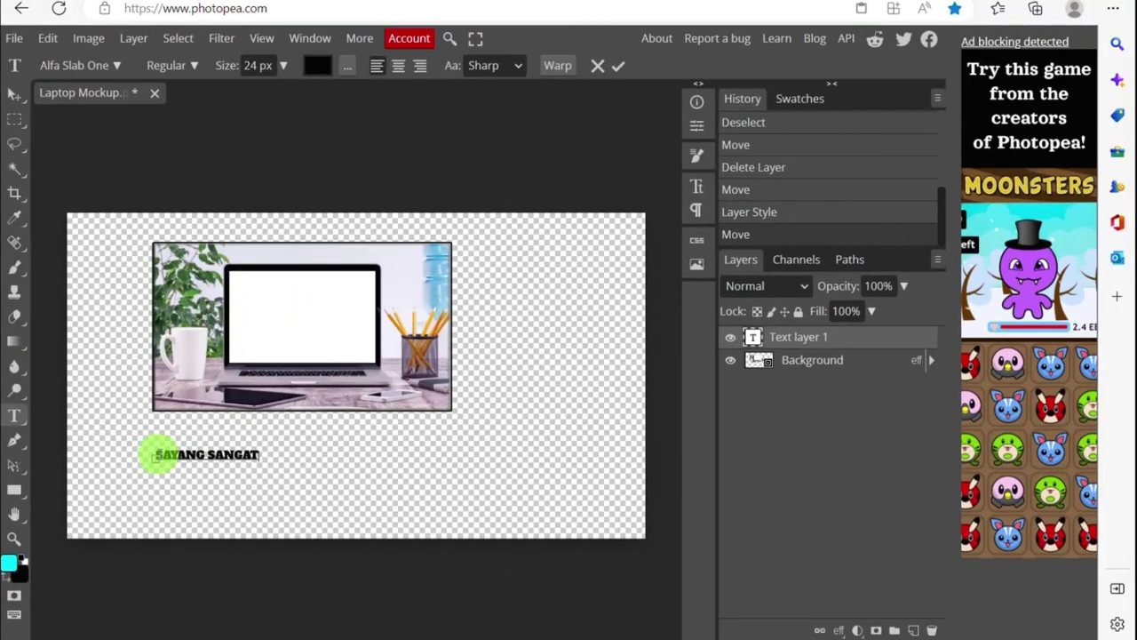
pyautogui.moveTo(158, 455); pyautogui.dragTo(256, 456)
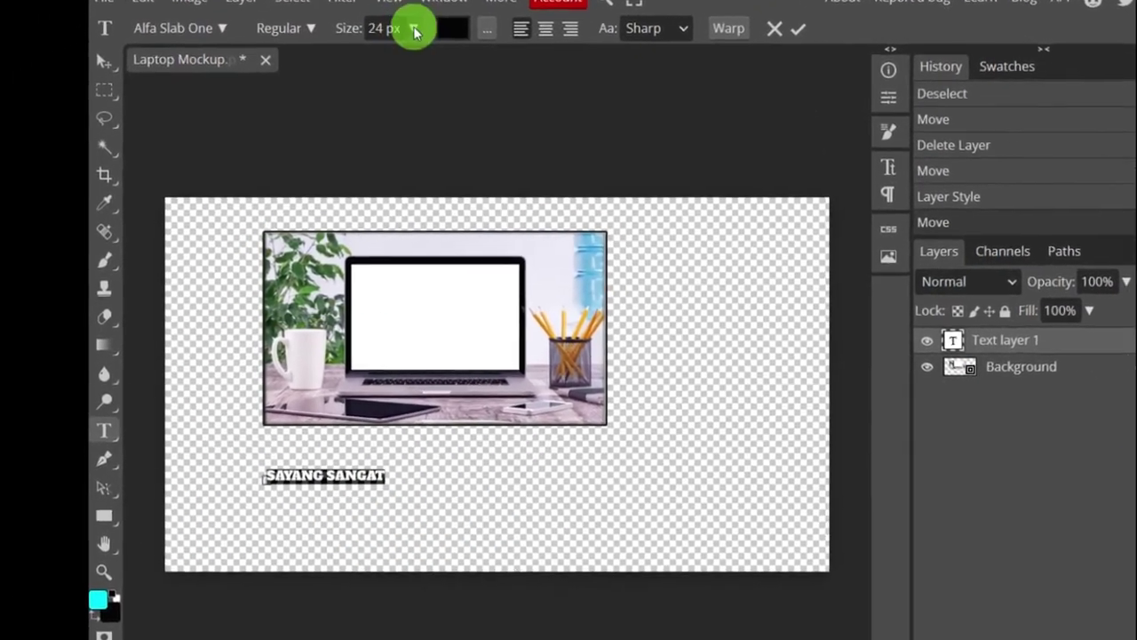
pyautogui.click(346, 47)
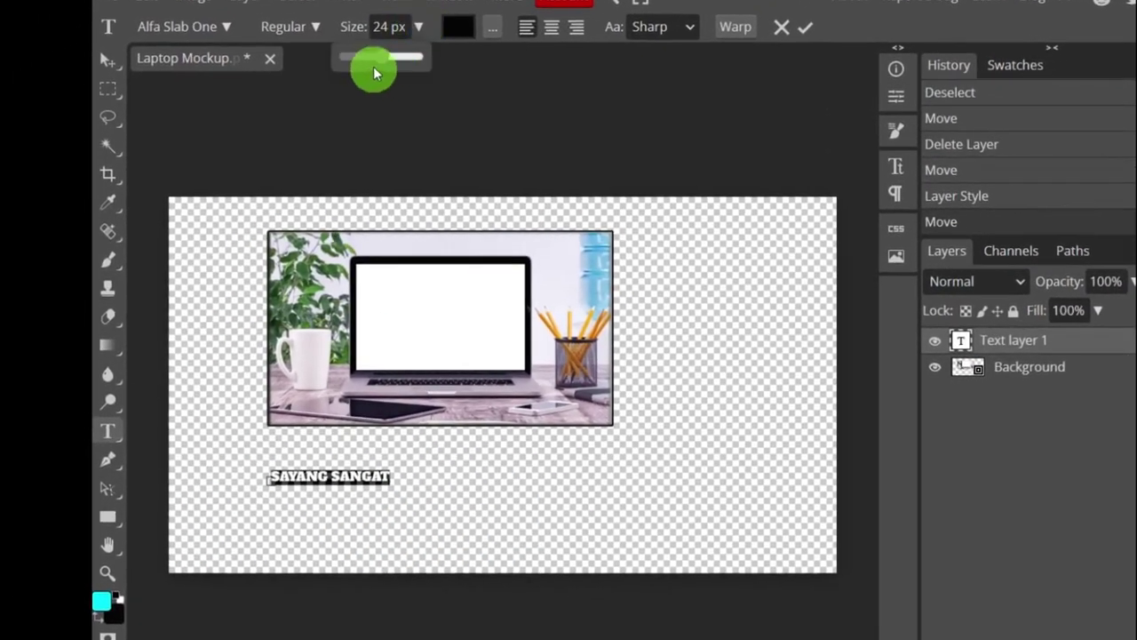
pyautogui.moveTo(382, 57); pyautogui.dragTo(408, 57)
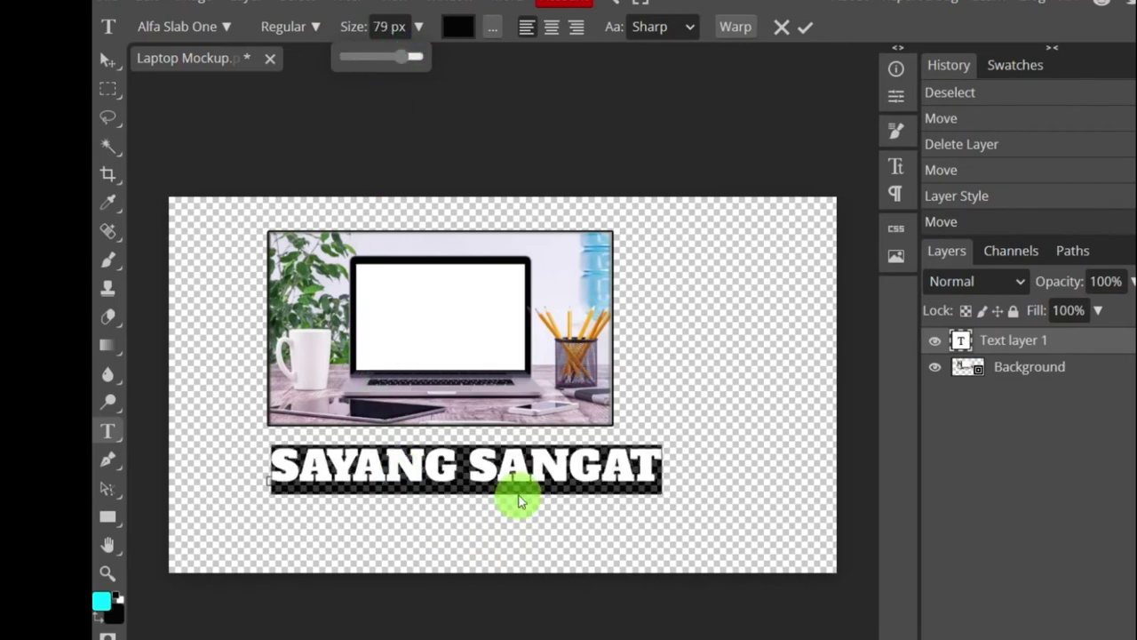
pyautogui.click(501, 532)
pyautogui.click(550, 480)
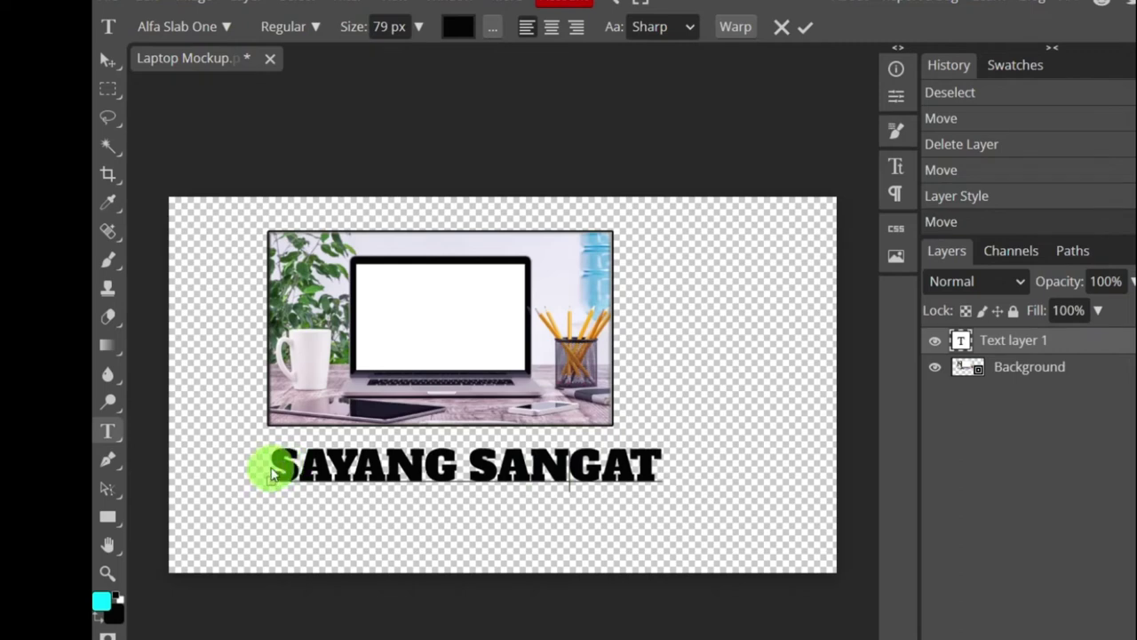
pyautogui.moveTo(275, 464); pyautogui.dragTo(691, 465)
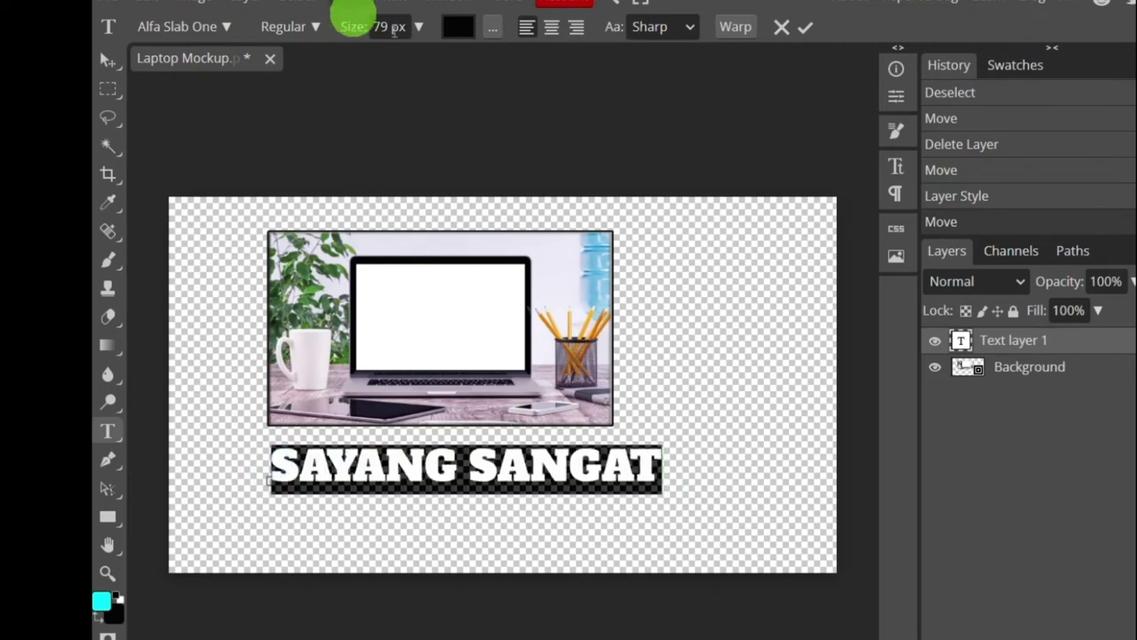
# - Move the text lower-left and pick pink #ec1695 as its colour
pyautogui.click(470, 28)
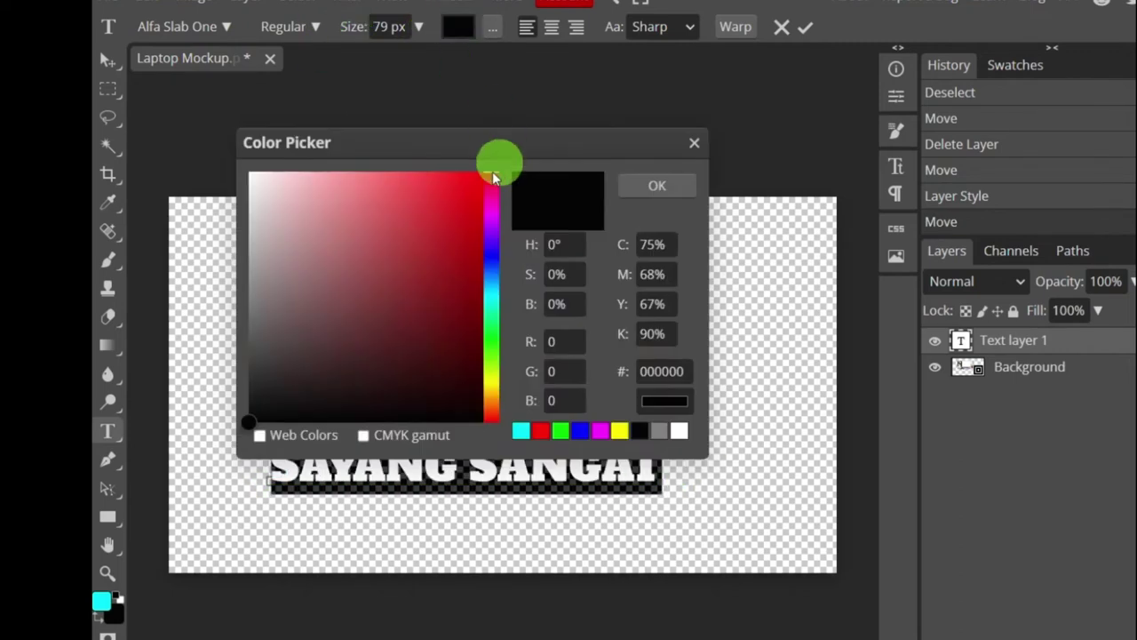
pyautogui.click(492, 194)
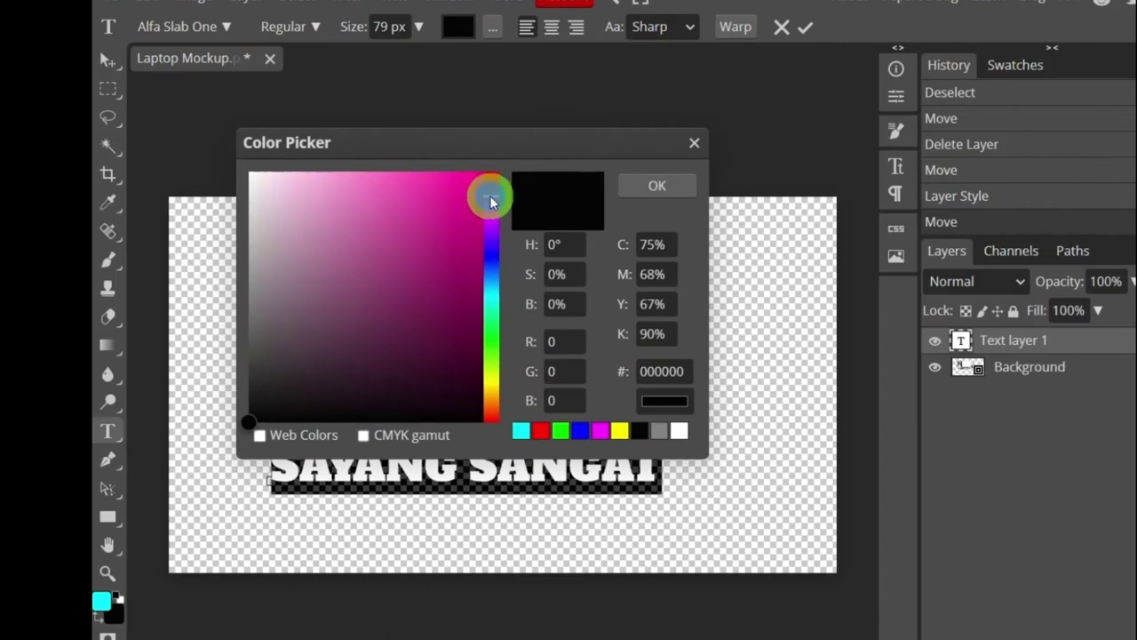
pyautogui.click(671, 185)
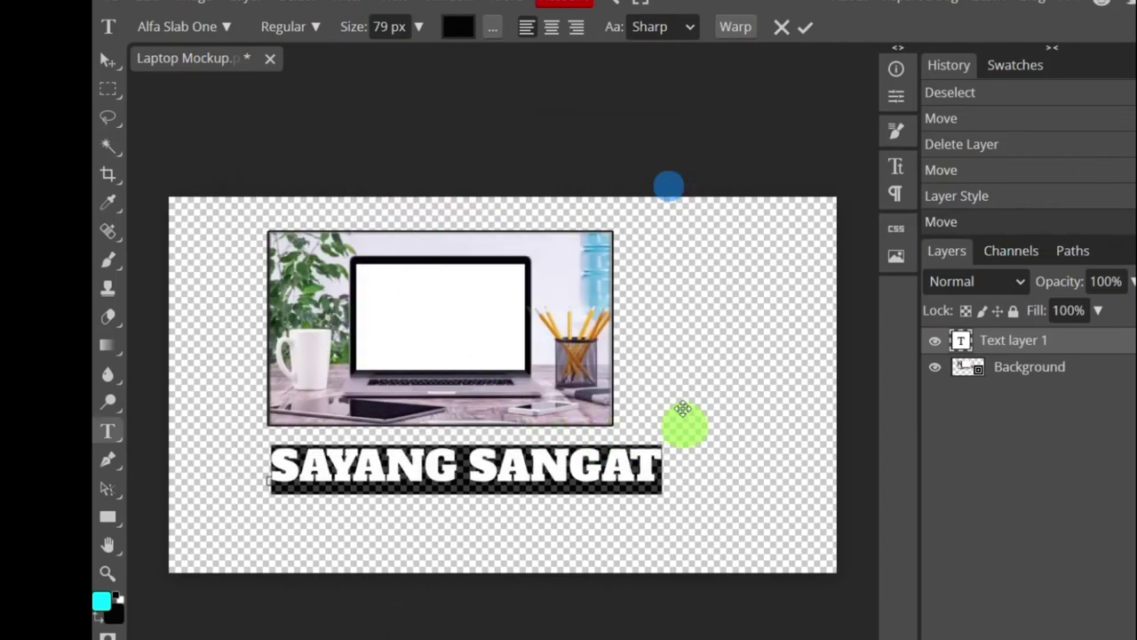
pyautogui.moveTo(699, 445); pyautogui.dragTo(652, 472)
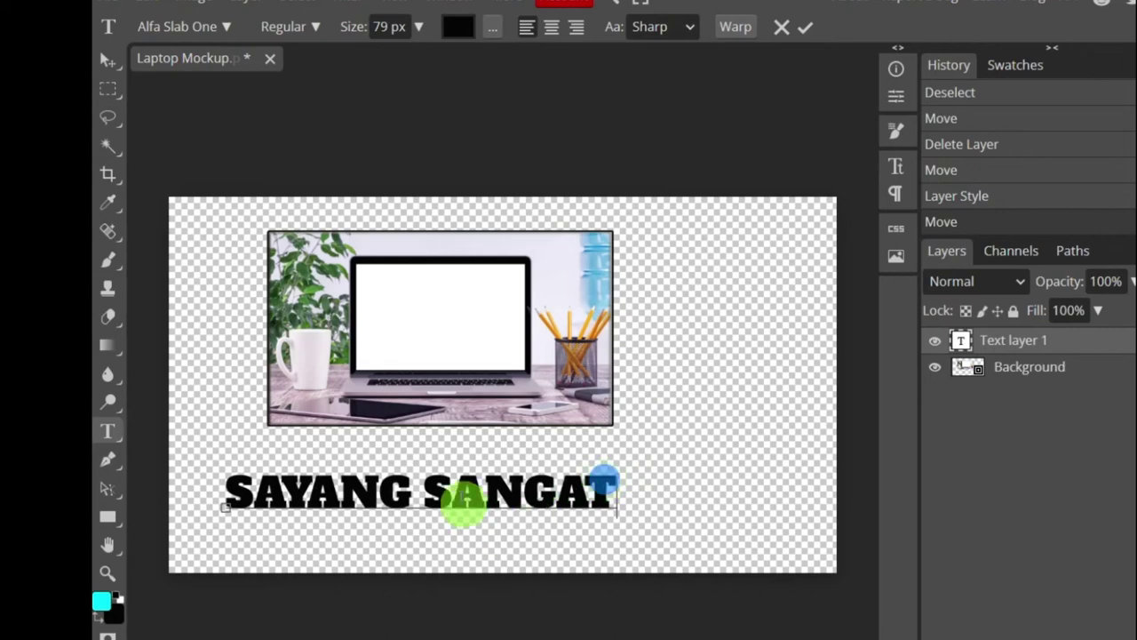
pyautogui.moveTo(452, 484)
pyautogui.mouseDown()
pyautogui.moveTo(289, 498)
pyautogui.moveTo(613, 495)
pyautogui.mouseUp()
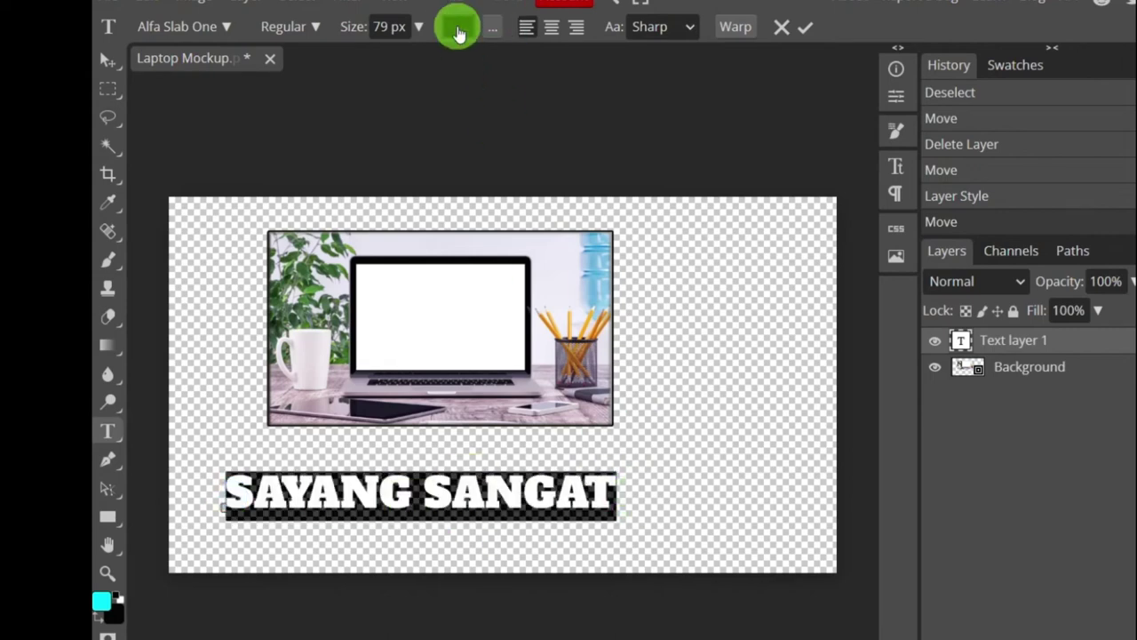
pyautogui.click(459, 33)
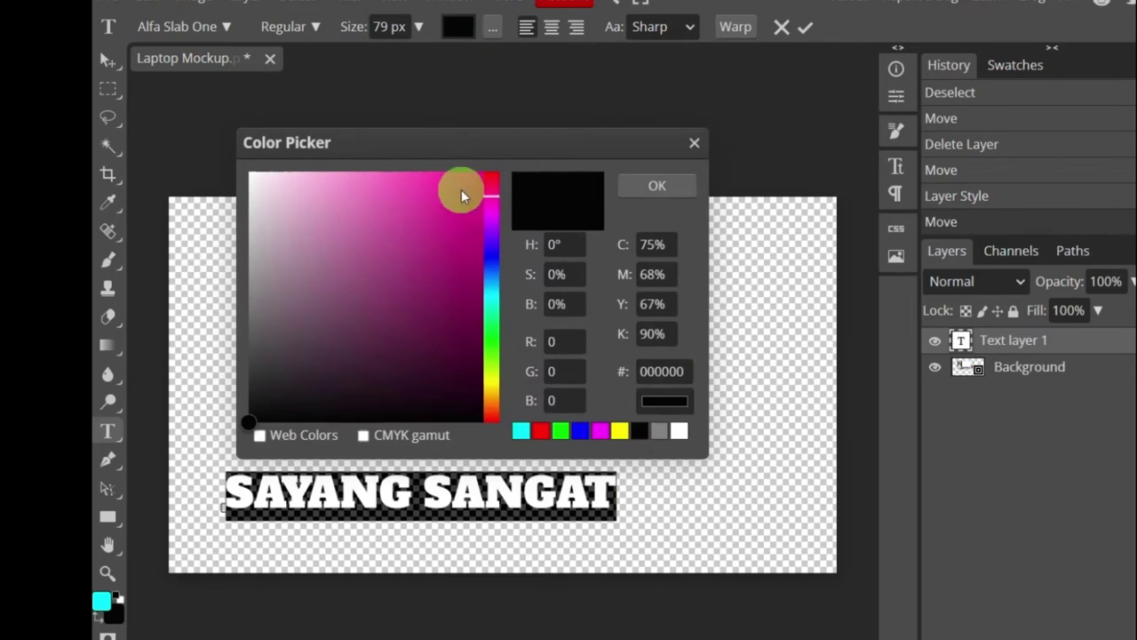
pyautogui.click(462, 189)
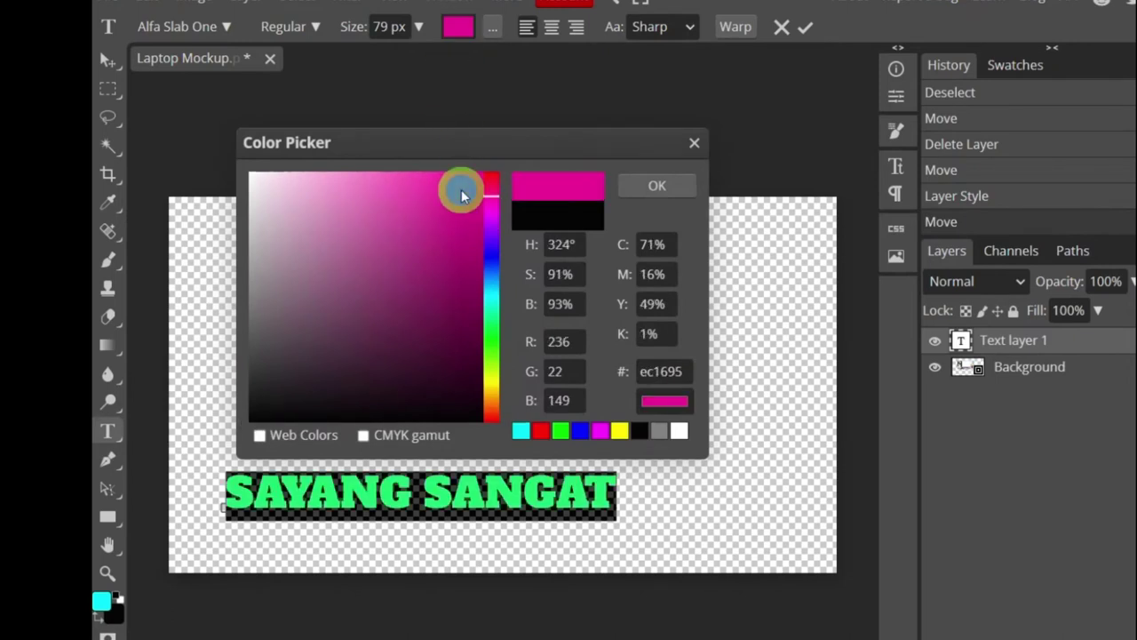
# - Confirm the pink #ec1695 colour and commit the SAYANG SANGAT text layer
pyautogui.click(676, 184)
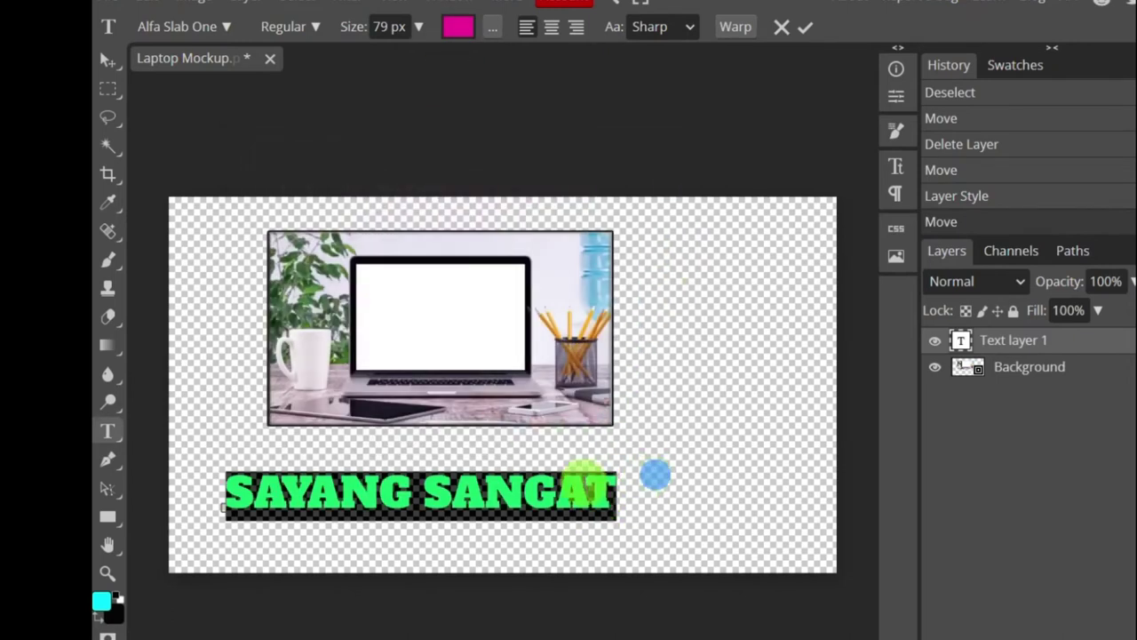
pyautogui.click(583, 484)
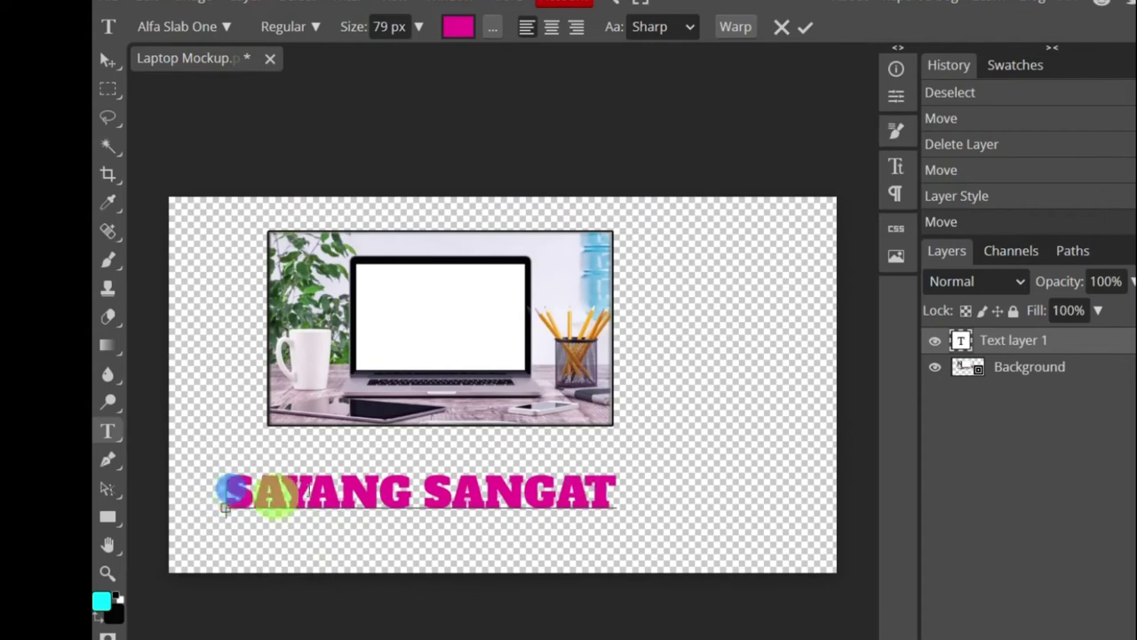
pyautogui.click(110, 434)
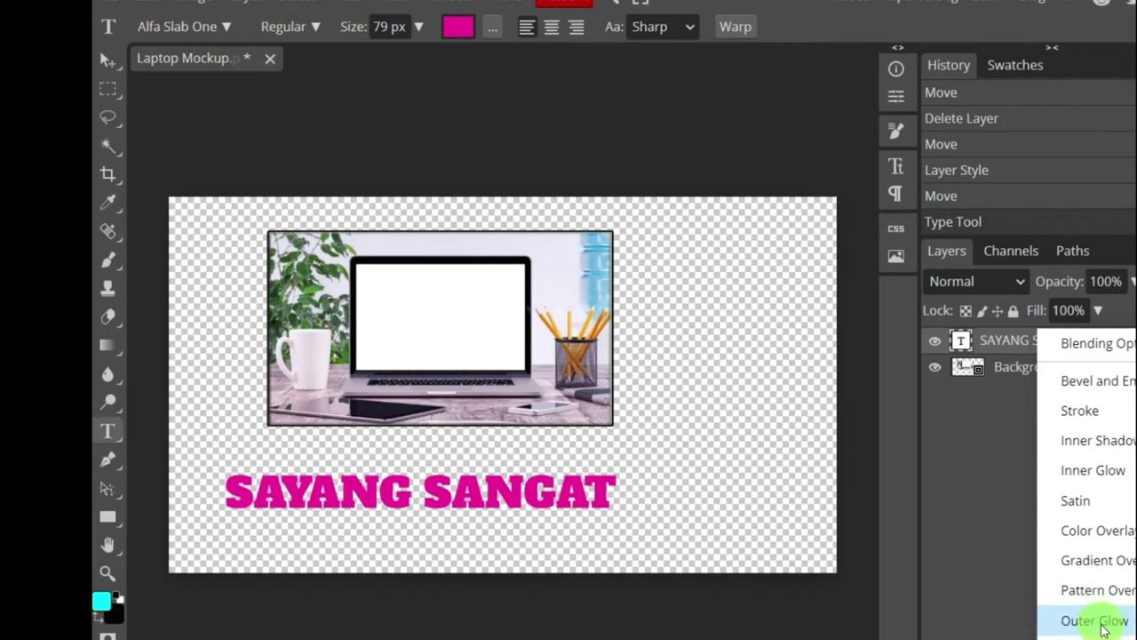
# - Give the text Bevel and Emboss, a dark Stroke, Inner Shadow and Inner Glow
pyautogui.click(1098, 619)
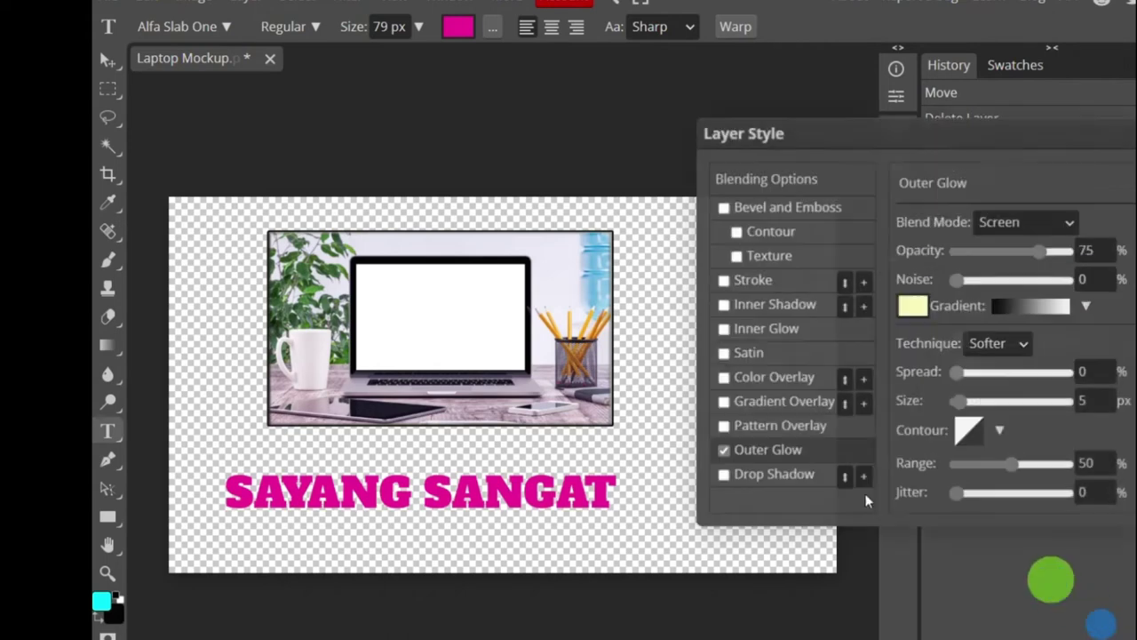
pyautogui.click(725, 208)
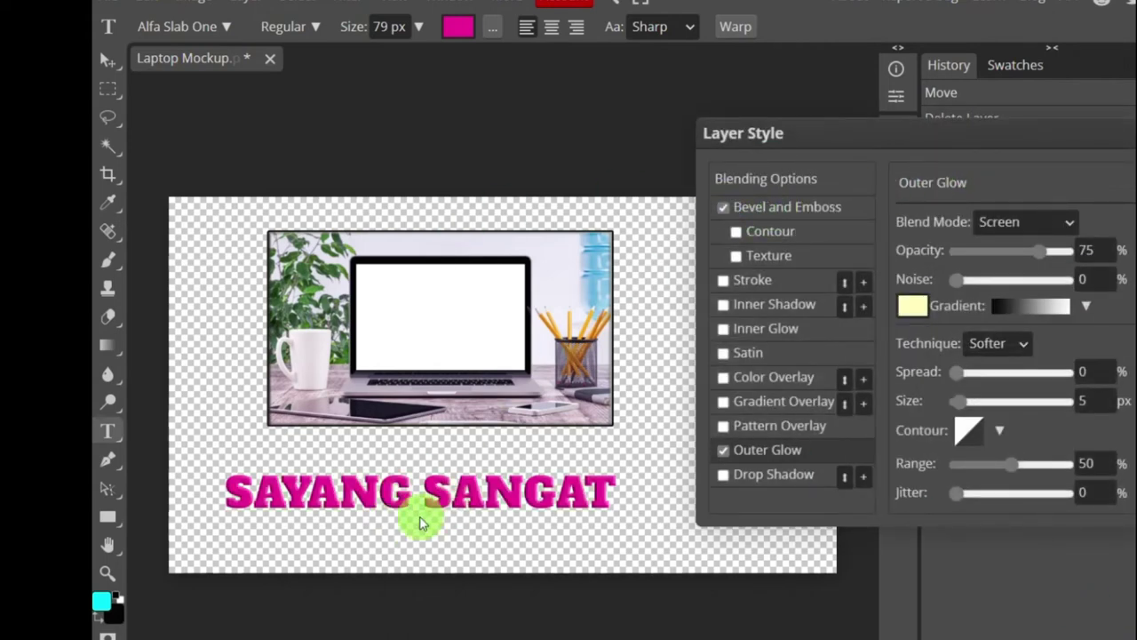
pyautogui.click(724, 280)
pyautogui.click(725, 305)
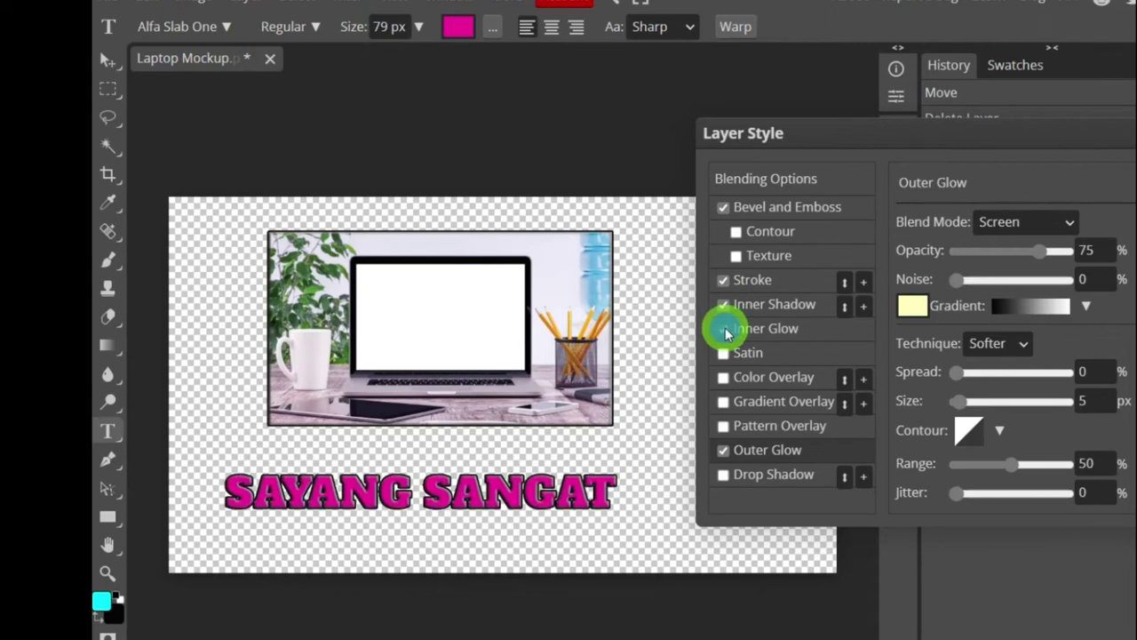
pyautogui.click(724, 329)
# - Preview and discard satin and overlay effects, replace outer glow with two Drop Shadows, and apply
pyautogui.click(726, 354)
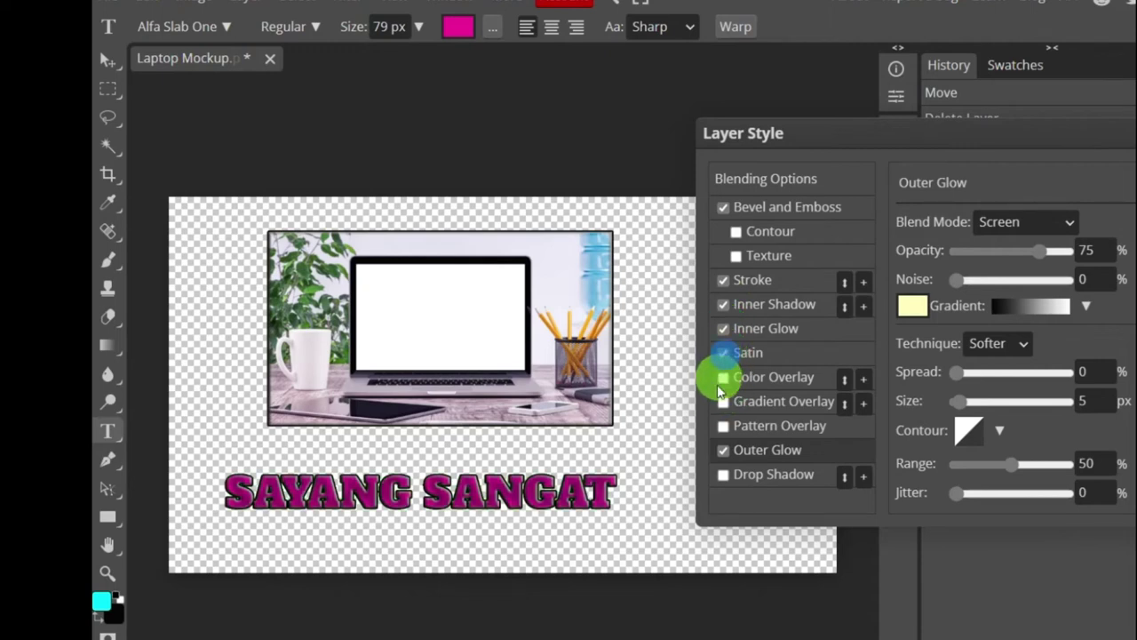
pyautogui.click(724, 380)
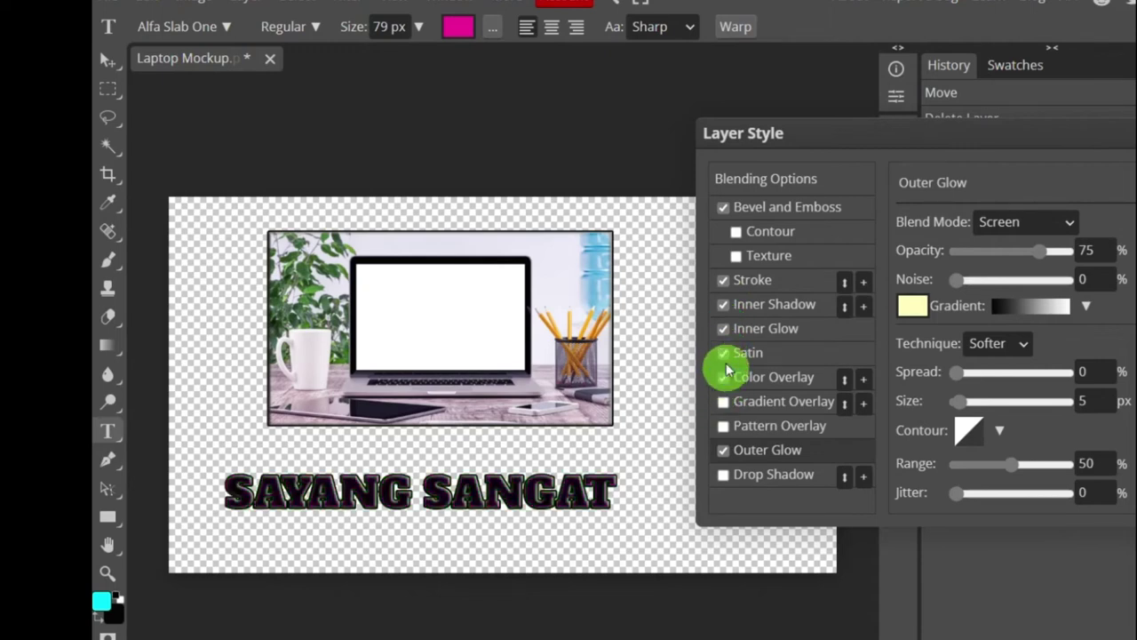
pyautogui.click(724, 378)
pyautogui.click(725, 401)
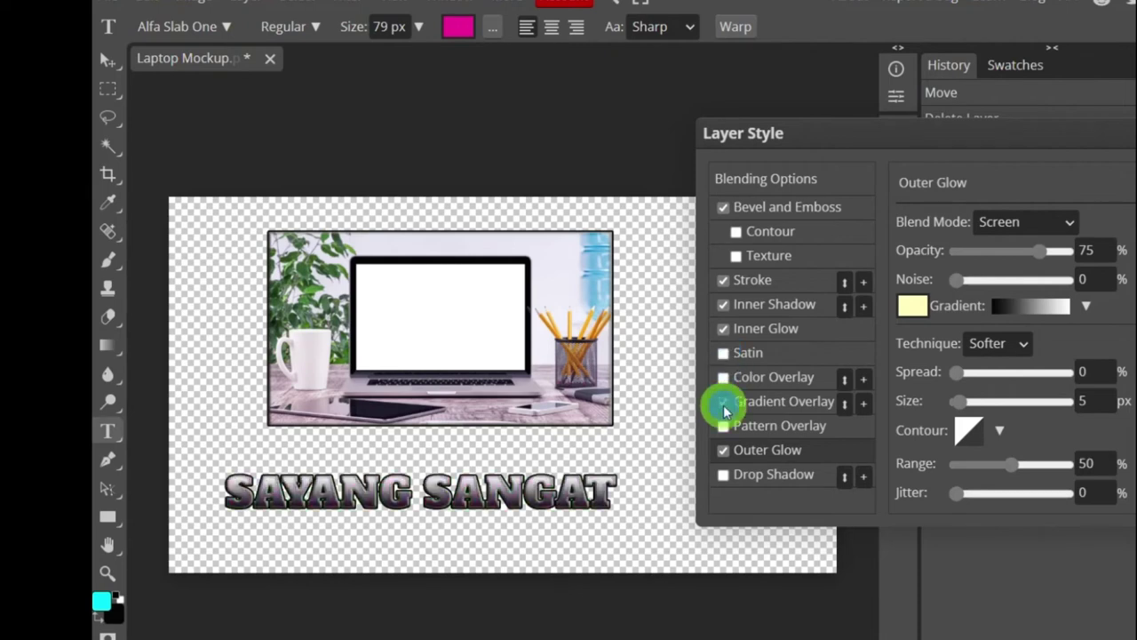
pyautogui.click(724, 403)
pyautogui.click(724, 427)
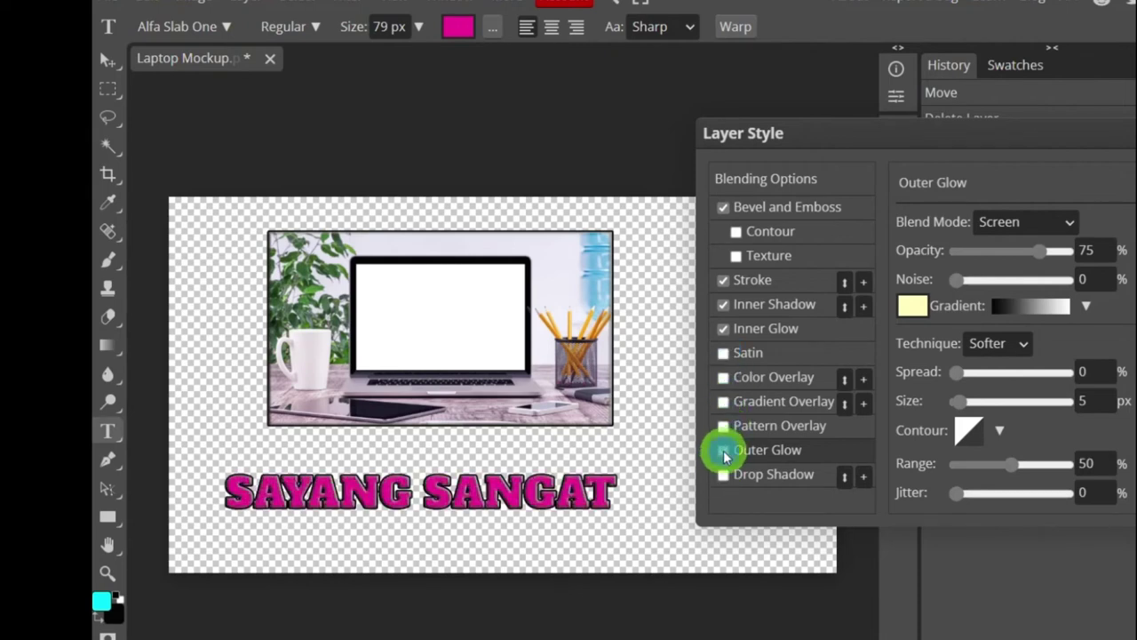
pyautogui.click(722, 478)
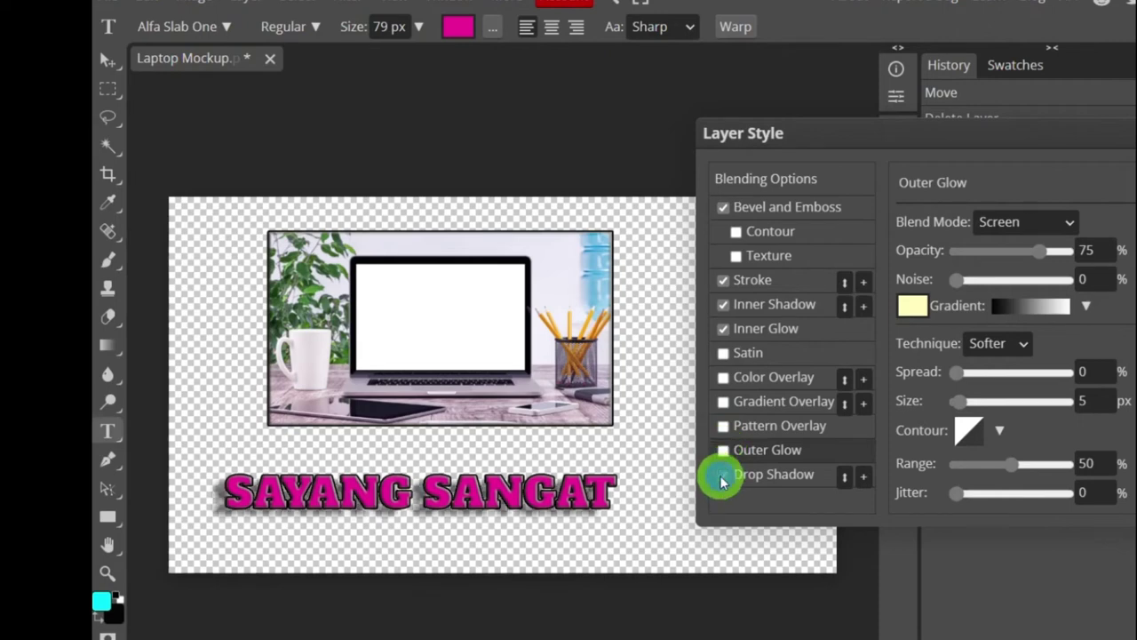
pyautogui.click(861, 478)
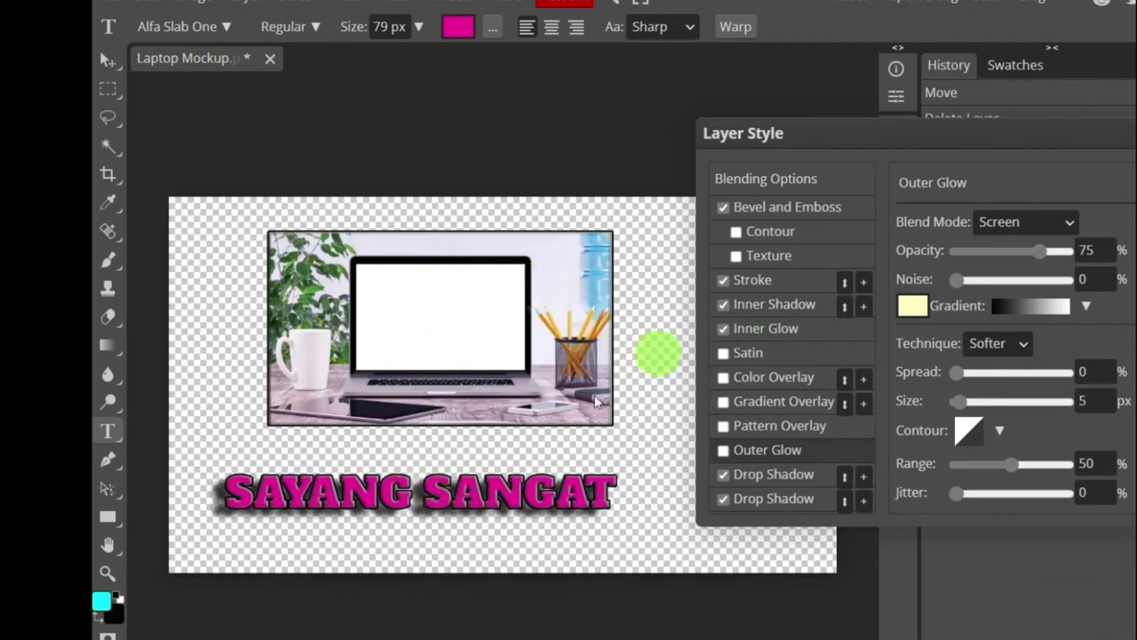
pyautogui.click(1107, 219)
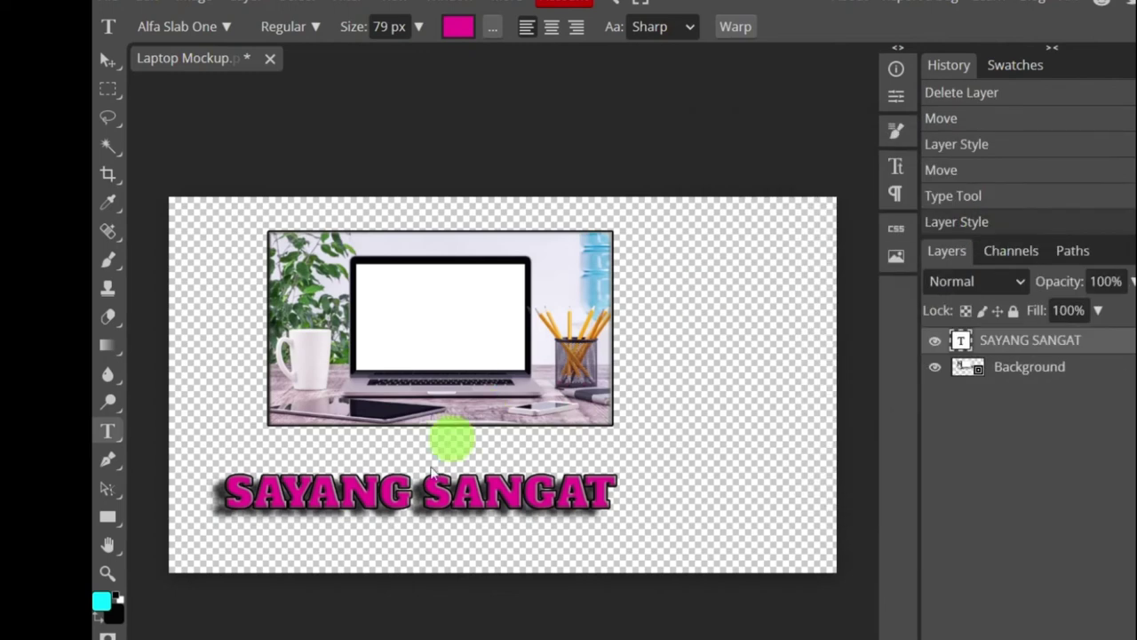
# - Move the SAYANG SANGAT text up onto the middle of the laptop photo and open its layer effects list
pyautogui.click(103, 59)
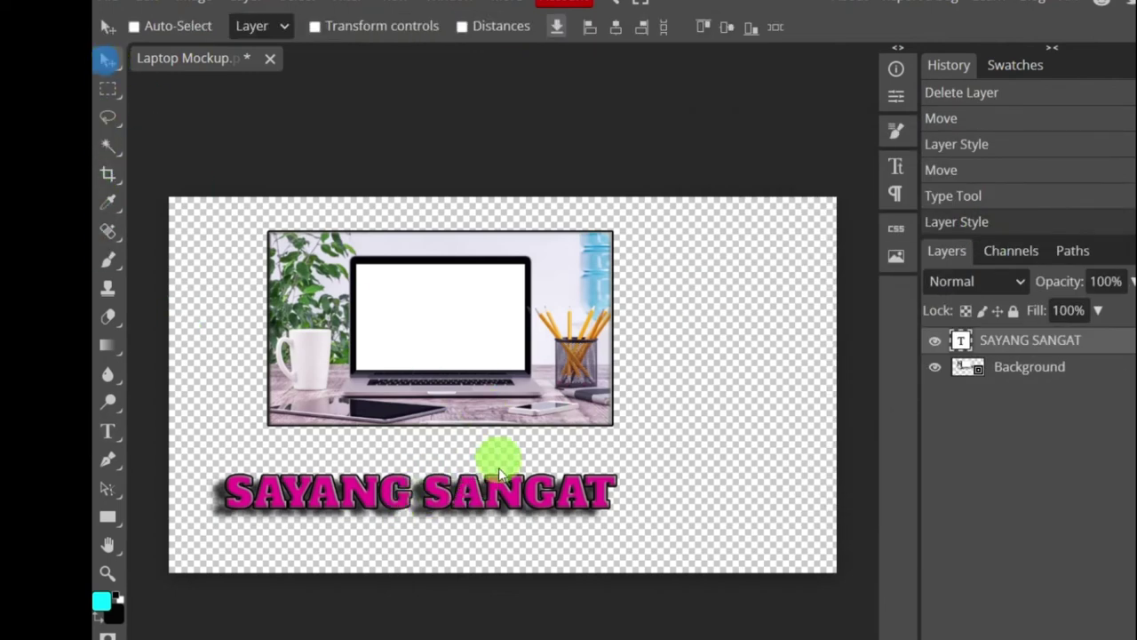
pyautogui.moveTo(493, 504); pyautogui.dragTo(520, 325)
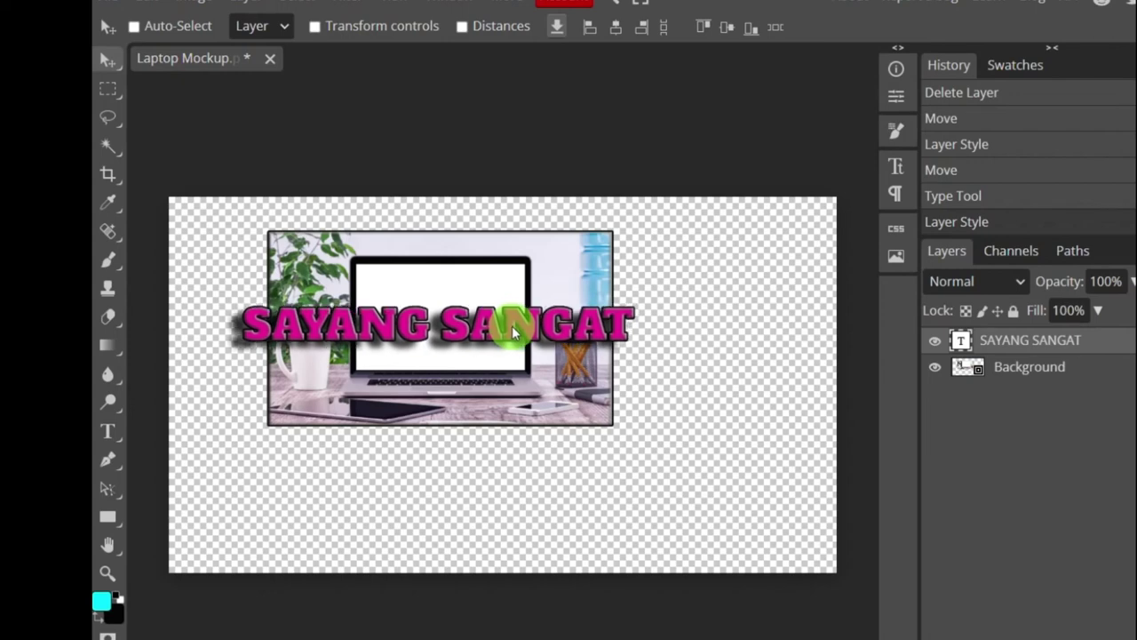
pyautogui.moveTo(517, 318); pyautogui.dragTo(511, 326)
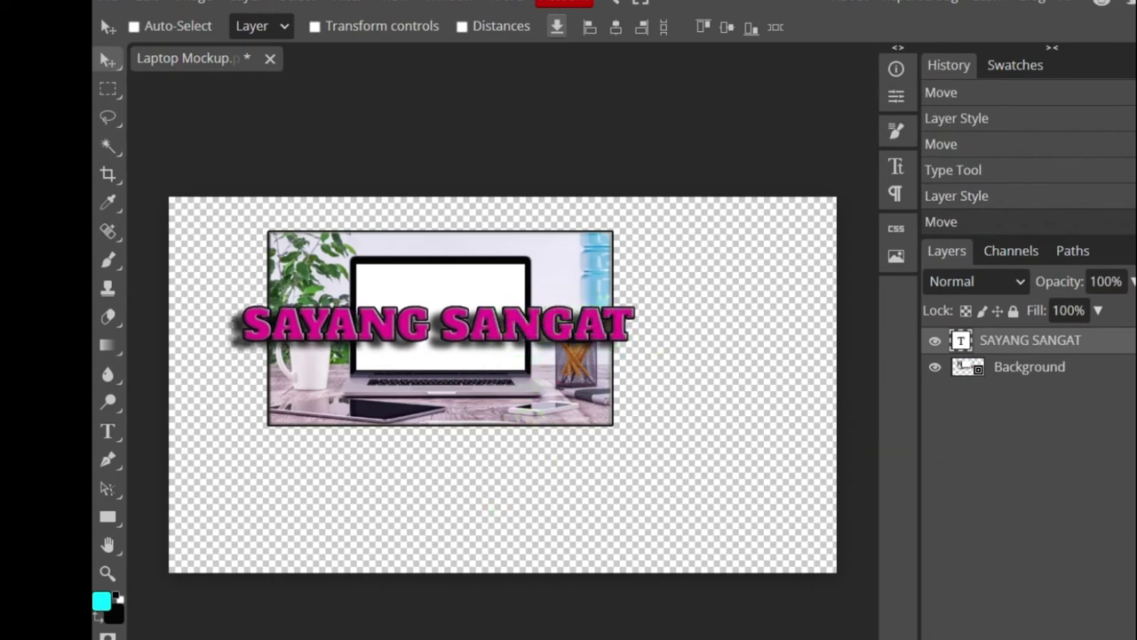
pyautogui.rightClick(1036, 340)
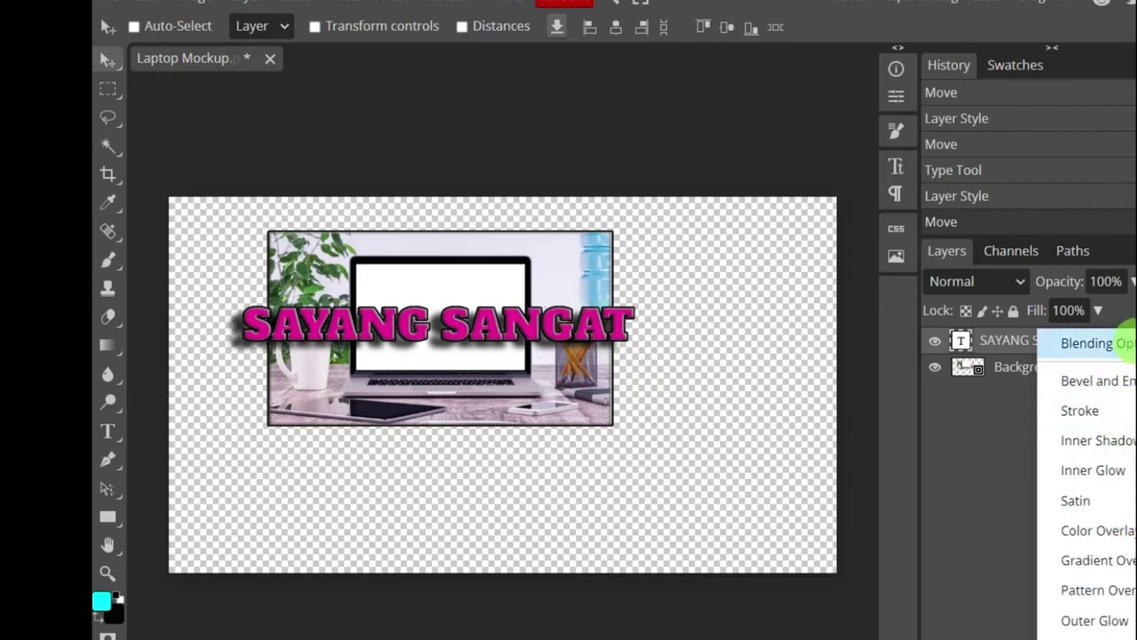
# - In Blending Options, set the text layer's Fill to 0% and Opacity to 90%
pyautogui.click(1125, 343)
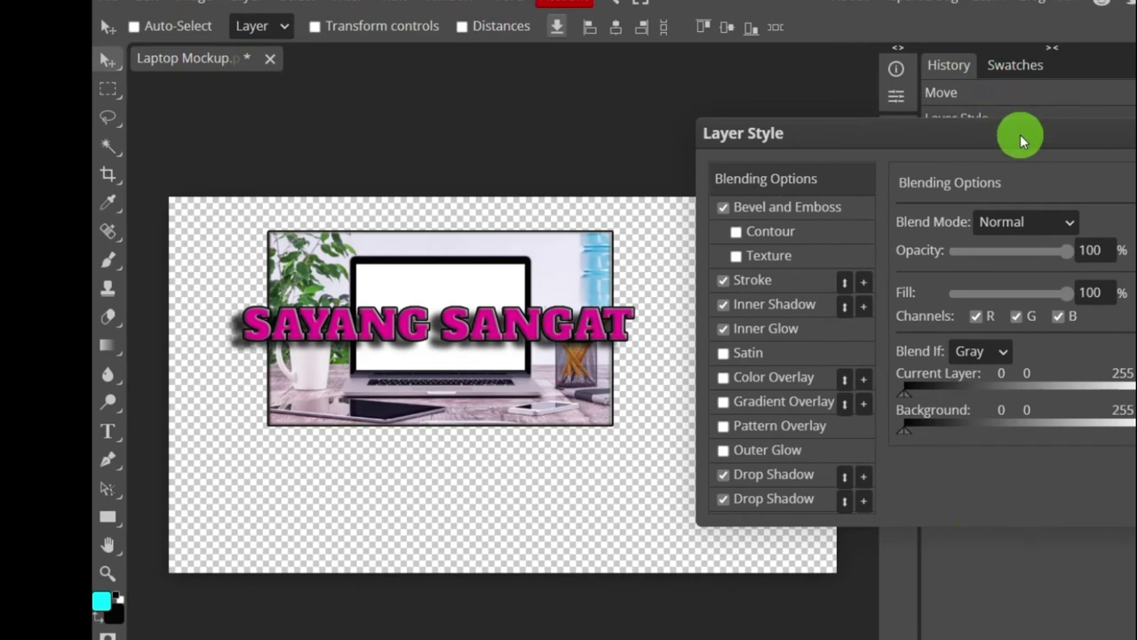
pyautogui.moveTo(1021, 133); pyautogui.dragTo(928, 102)
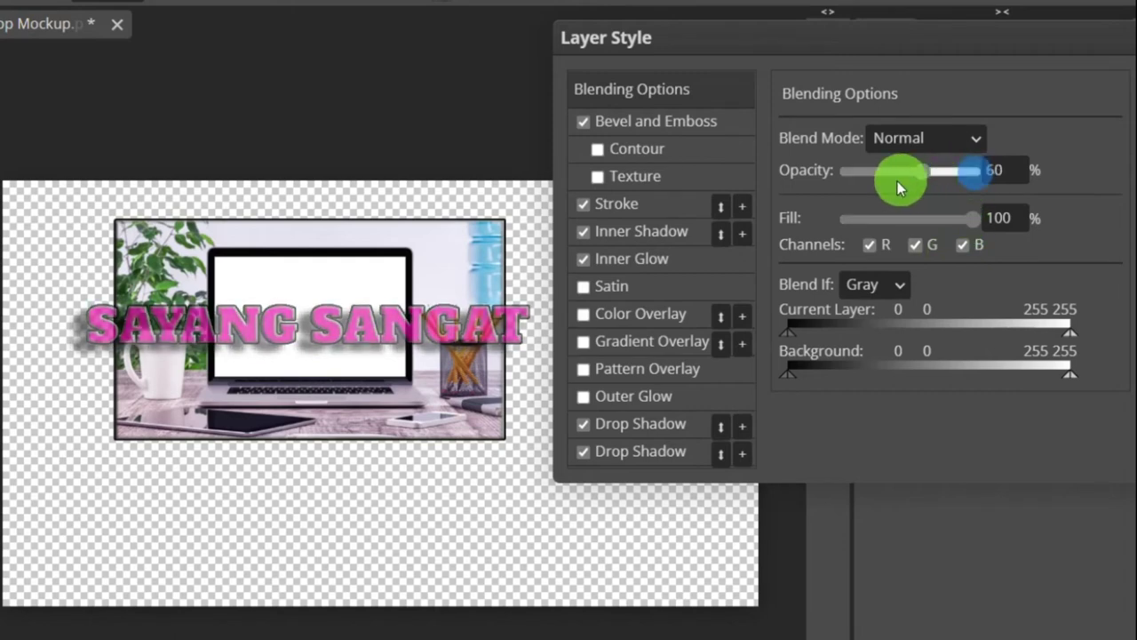
pyautogui.moveTo(970, 177); pyautogui.dragTo(778, 186)
pyautogui.moveTo(879, 187)
pyautogui.mouseDown()
pyautogui.moveTo(948, 178)
pyautogui.moveTo(851, 178)
pyautogui.moveTo(1023, 178)
pyautogui.moveTo(905, 195)
pyautogui.moveTo(878, 191)
pyautogui.moveTo(1028, 173)
pyautogui.moveTo(901, 190)
pyautogui.moveTo(928, 191)
pyautogui.mouseUp()
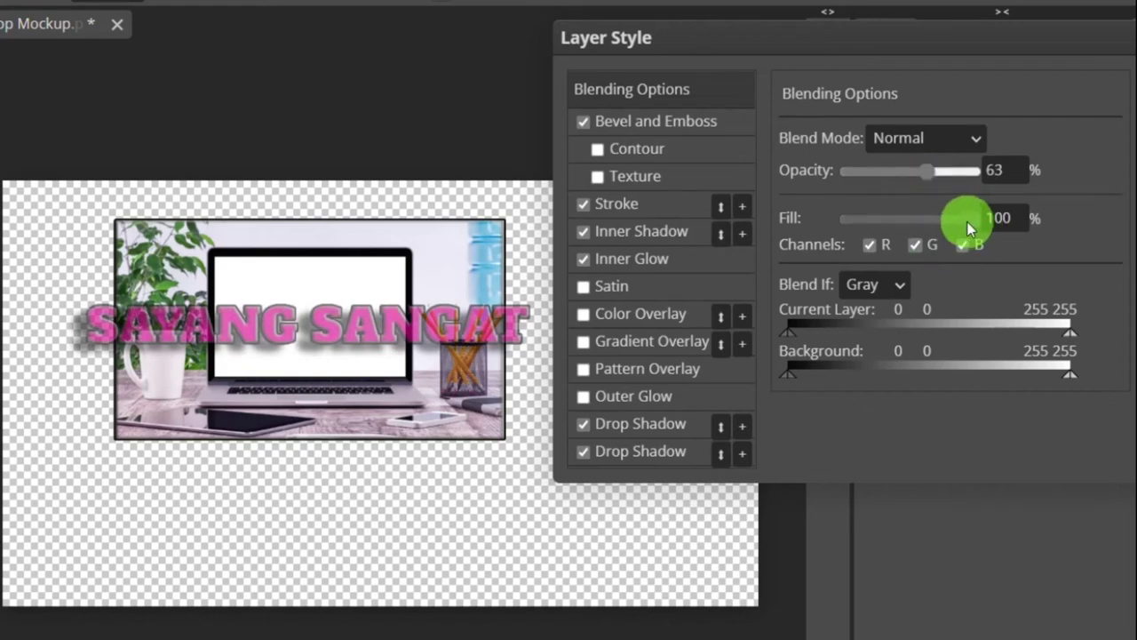
pyautogui.moveTo(971, 218)
pyautogui.mouseDown()
pyautogui.moveTo(838, 223)
pyautogui.moveTo(918, 229)
pyautogui.moveTo(863, 223)
pyautogui.moveTo(765, 243)
pyautogui.moveTo(786, 249)
pyautogui.mouseUp()
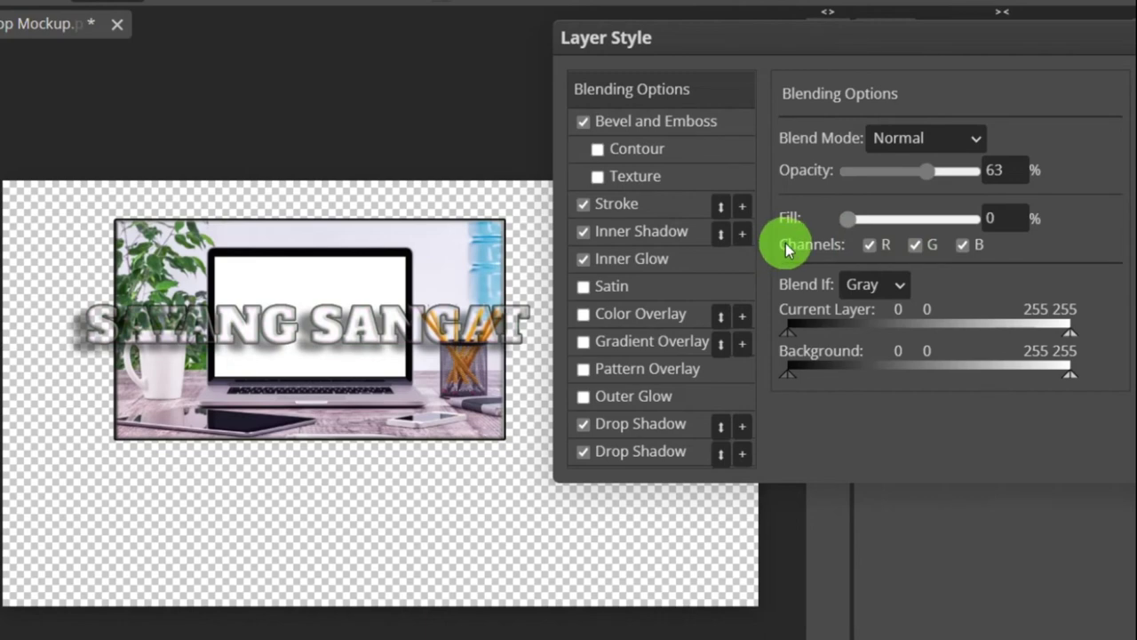
pyautogui.moveTo(853, 233)
pyautogui.mouseDown()
pyautogui.moveTo(900, 233)
pyautogui.moveTo(800, 238)
pyautogui.mouseUp()
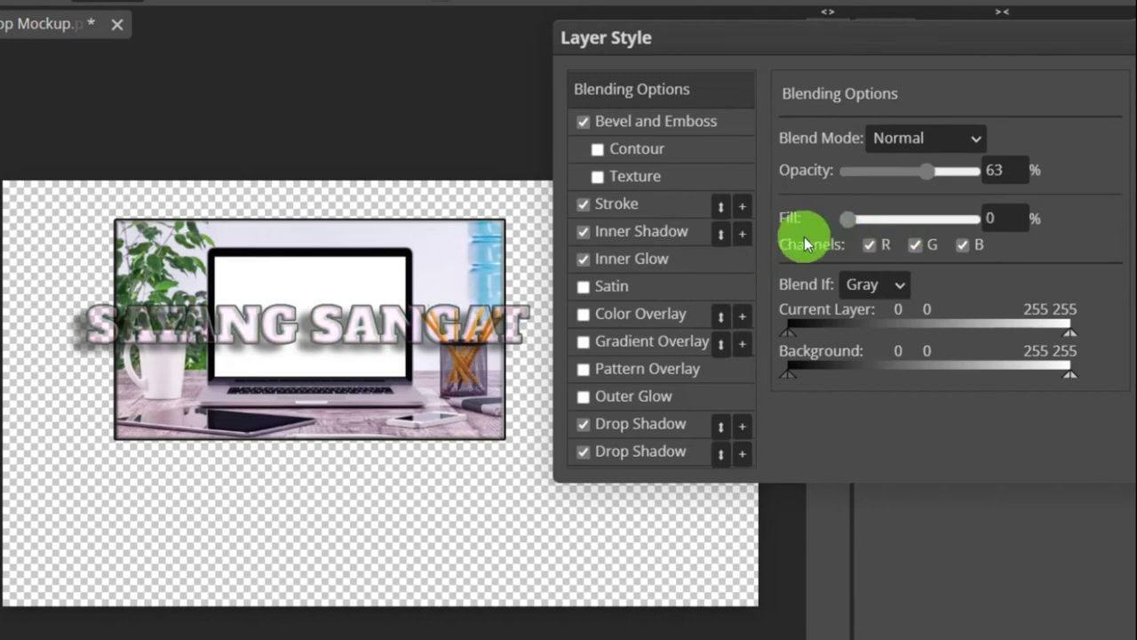
pyautogui.moveTo(944, 180)
pyautogui.mouseDown()
pyautogui.moveTo(1006, 173)
pyautogui.moveTo(800, 196)
pyautogui.moveTo(959, 184)
pyautogui.mouseUp()
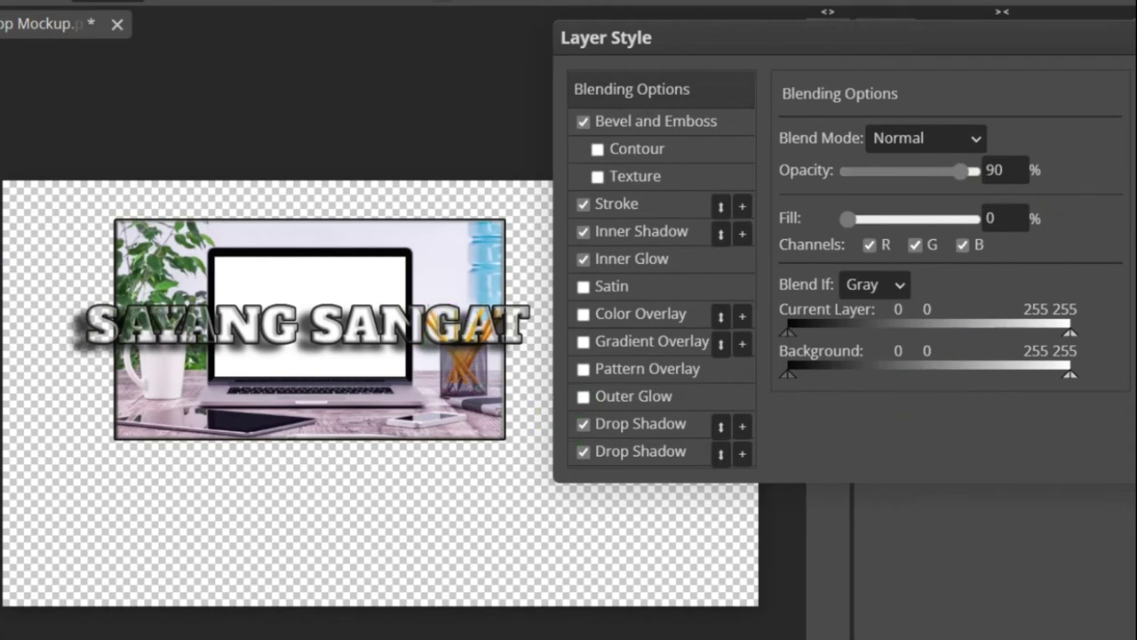
pyautogui.click(1128, 93)
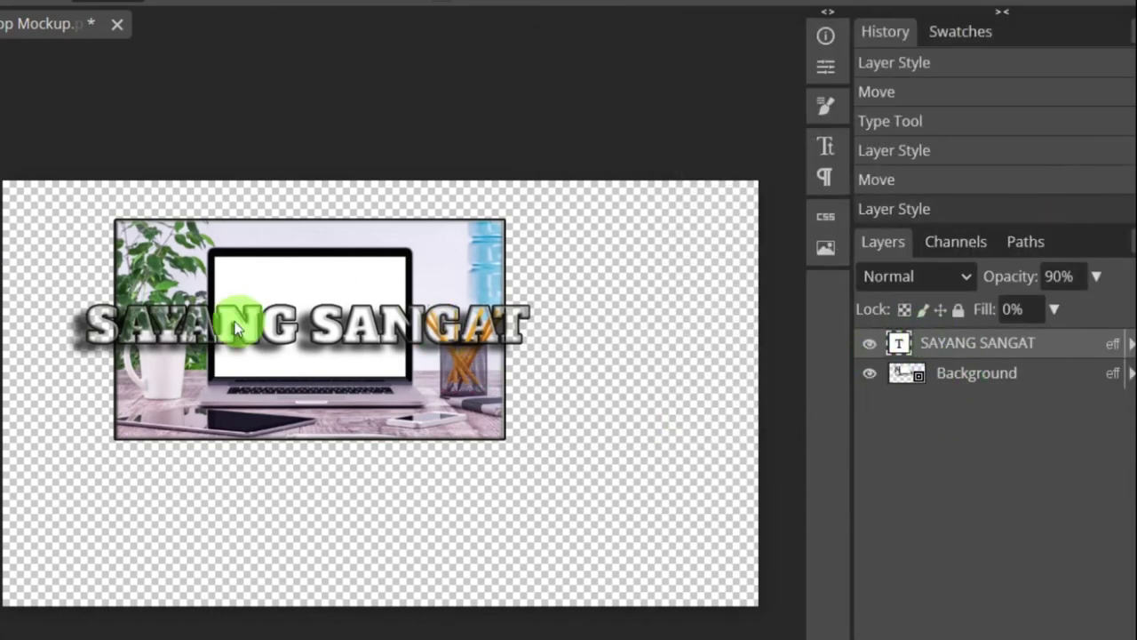
# - Drag the SAYANG SANGAT text lower across the laptop and open its layer effects list
pyautogui.moveTo(355, 332); pyautogui.dragTo(374, 508)
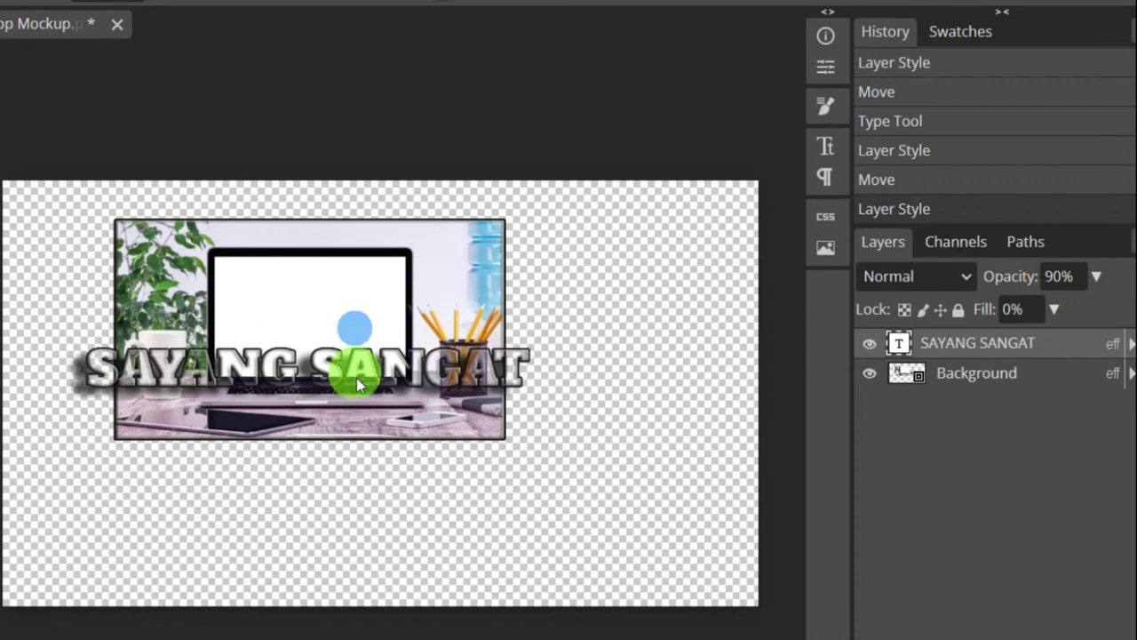
pyautogui.moveTo(435, 503)
pyautogui.mouseDown()
pyautogui.moveTo(424, 356)
pyautogui.moveTo(457, 233)
pyautogui.moveTo(398, 354)
pyautogui.moveTo(419, 364)
pyautogui.mouseUp()
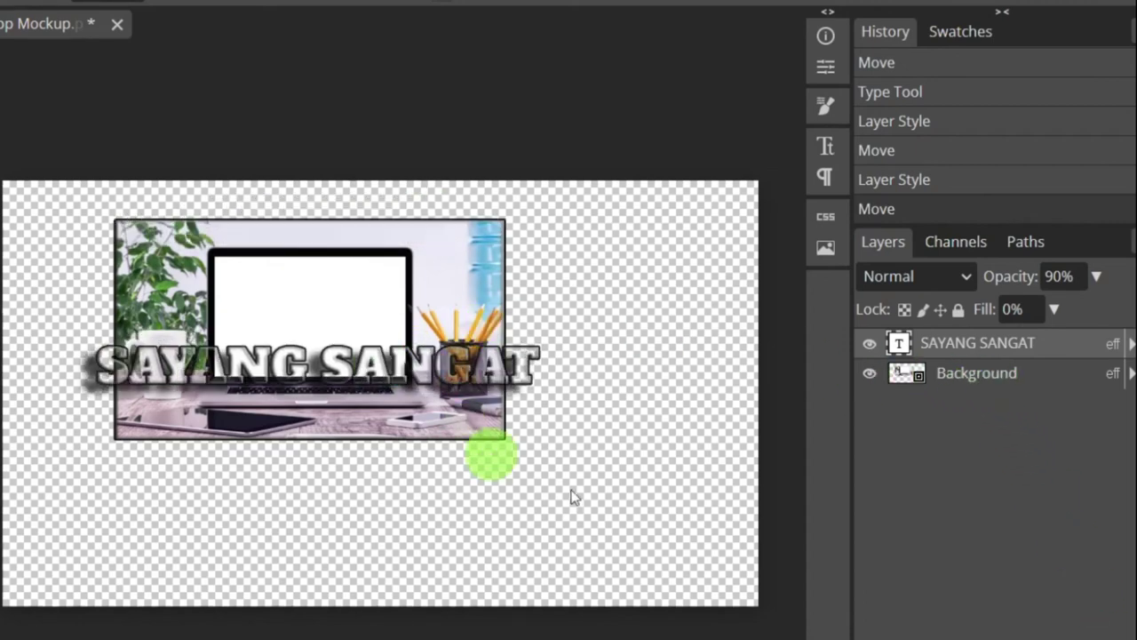
pyautogui.click(988, 343)
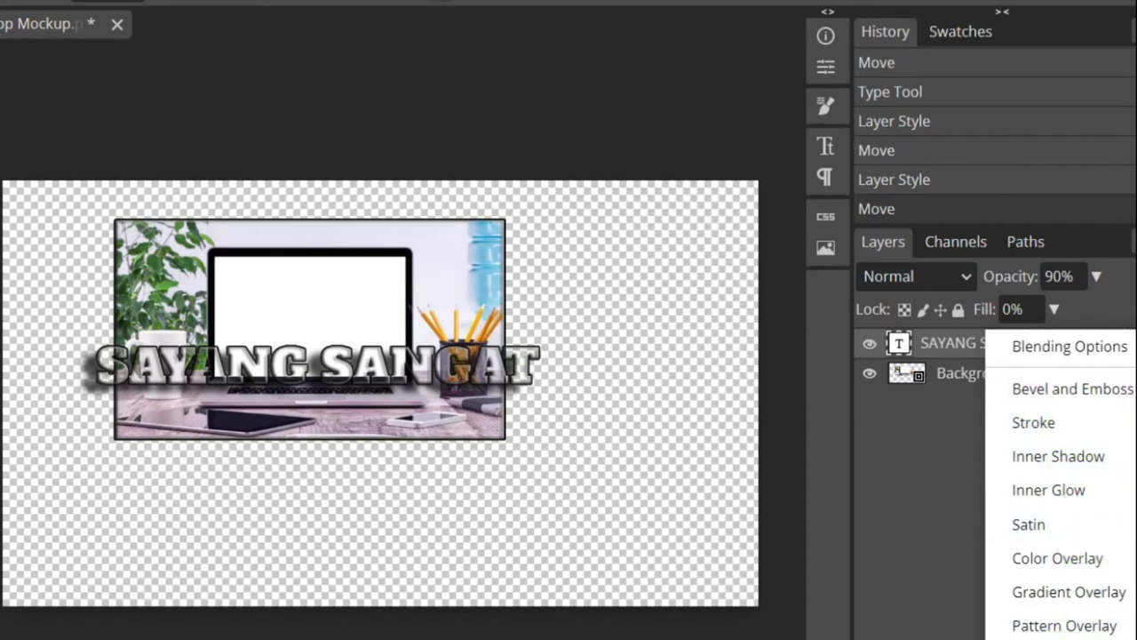
# - Set the drop shadow opacity to 72% and move the text below the laptop photo
pyautogui.click(1058, 636)
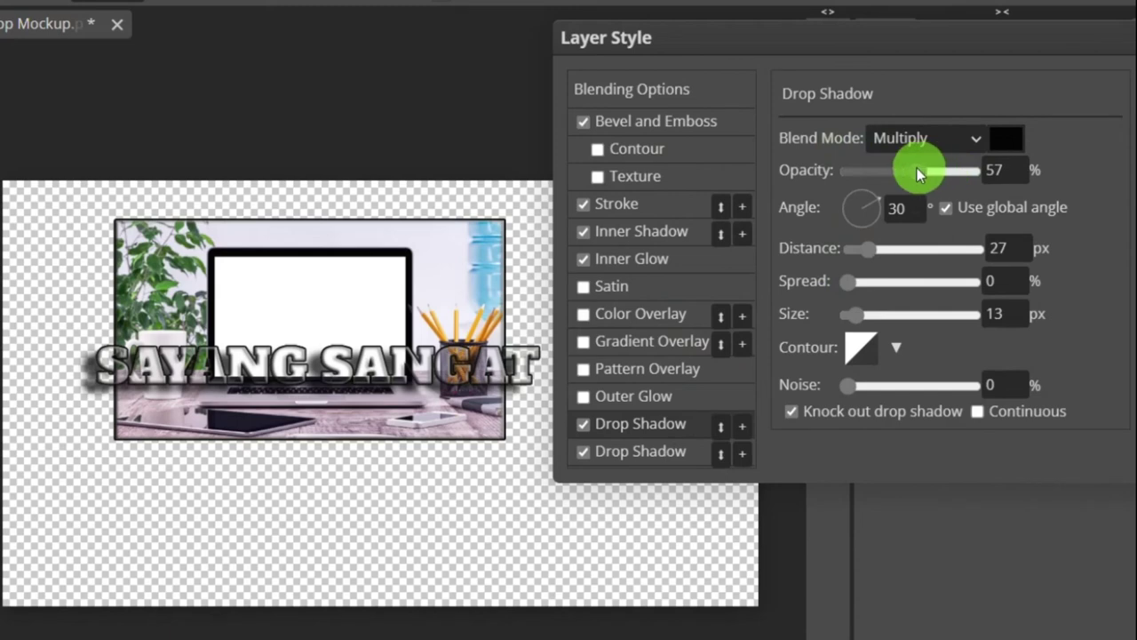
pyautogui.moveTo(911, 174)
pyautogui.mouseDown()
pyautogui.moveTo(1036, 170)
pyautogui.moveTo(761, 204)
pyautogui.moveTo(871, 177)
pyautogui.moveTo(1007, 178)
pyautogui.moveTo(743, 190)
pyautogui.moveTo(939, 174)
pyautogui.mouseUp()
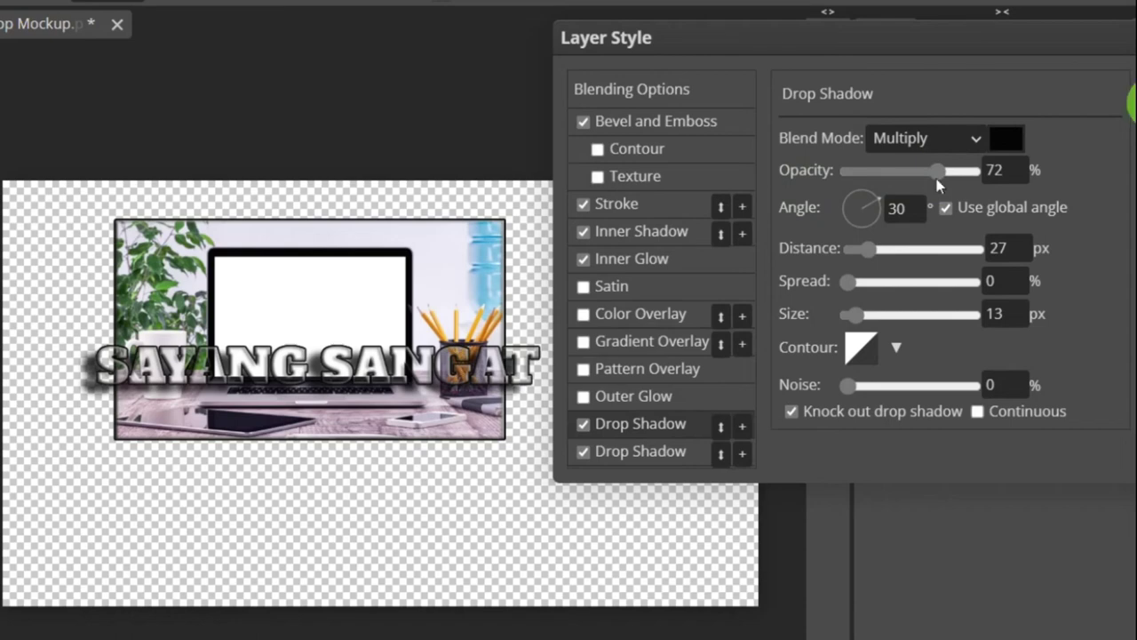
pyautogui.press('Return')
pyautogui.moveTo(305, 381); pyautogui.dragTo(320, 501)
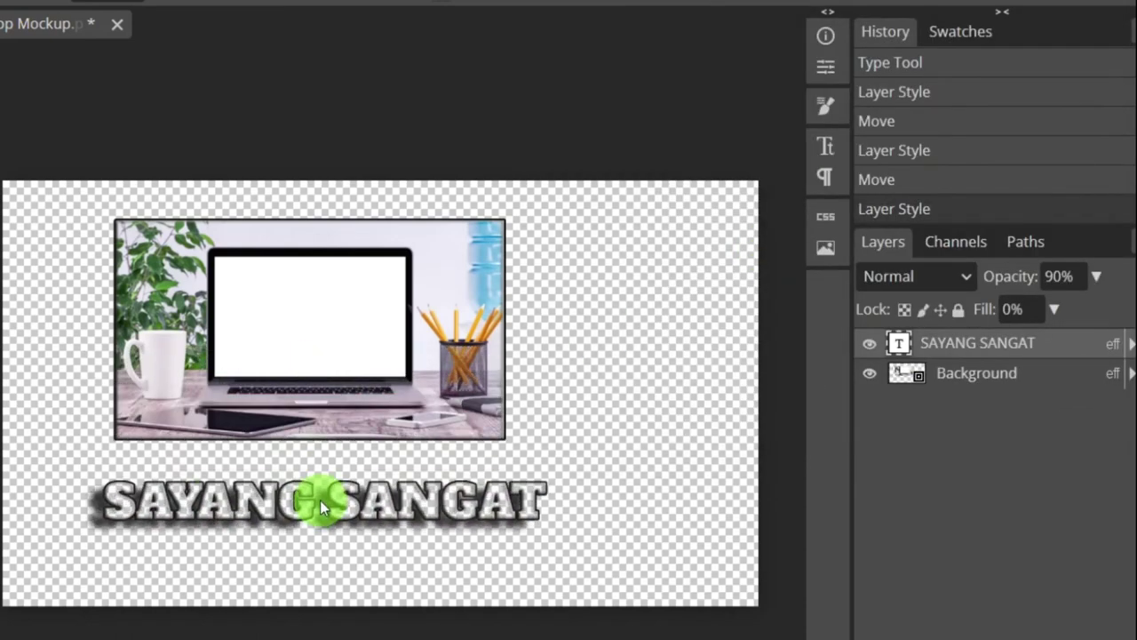
# - Commit the text's new position and bring up its layer style options
pyautogui.click(989, 208)
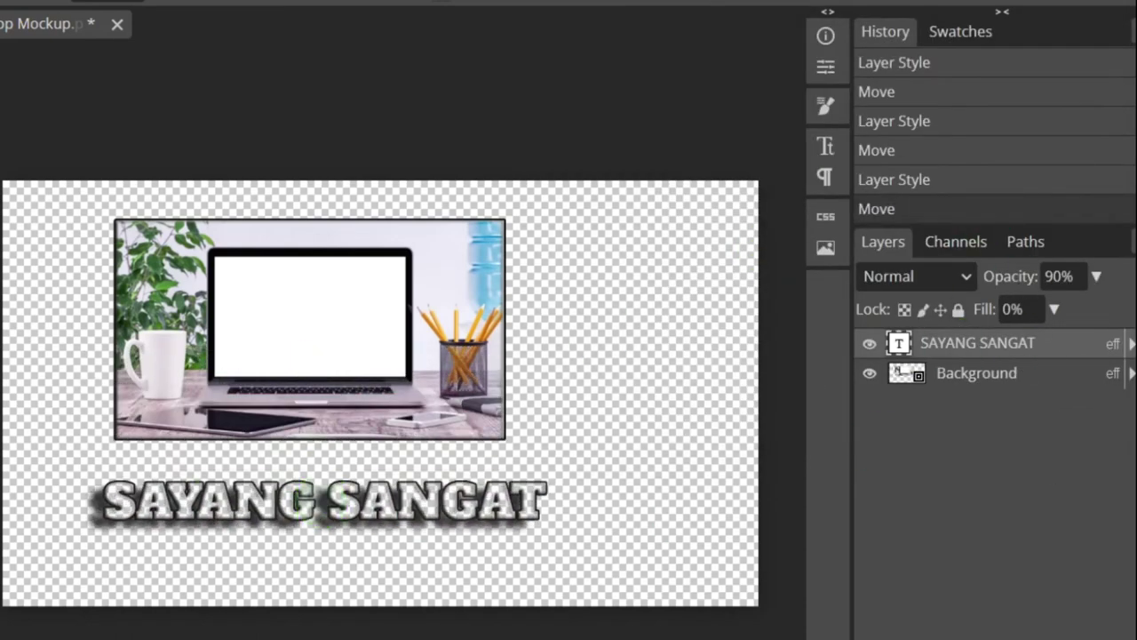
pyautogui.rightClick(987, 338)
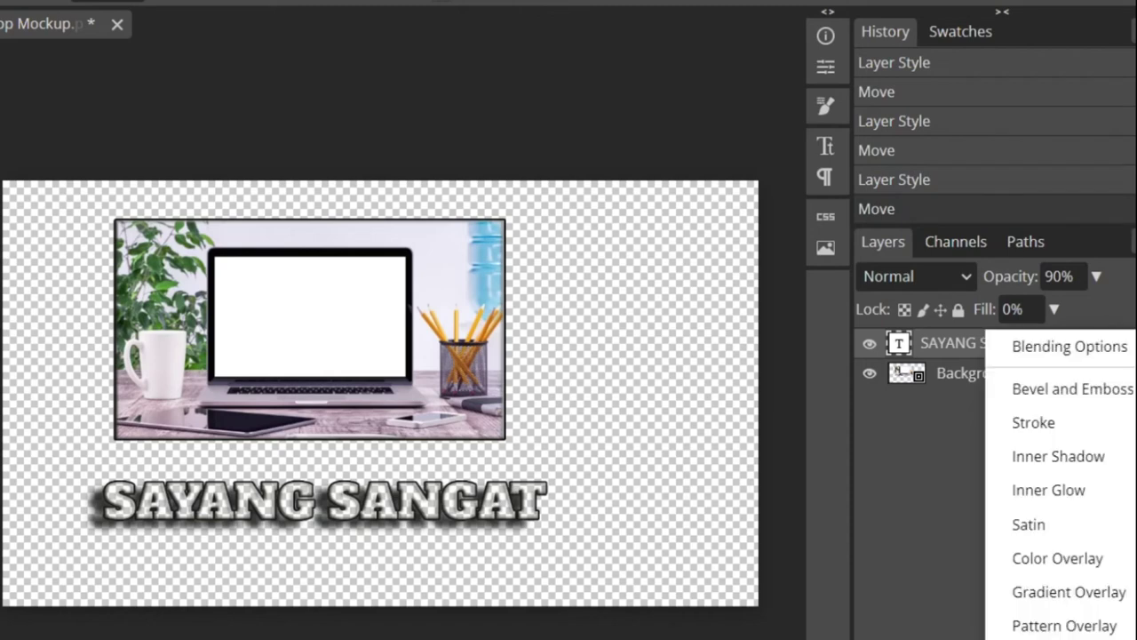
pyautogui.click(1102, 391)
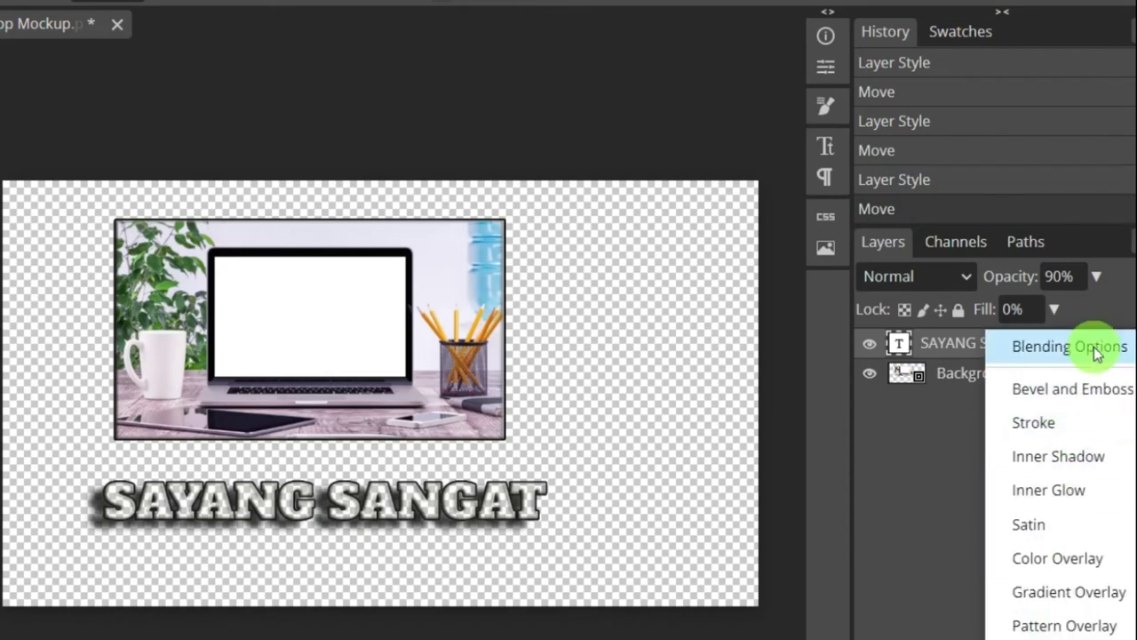
pyautogui.click(1115, 346)
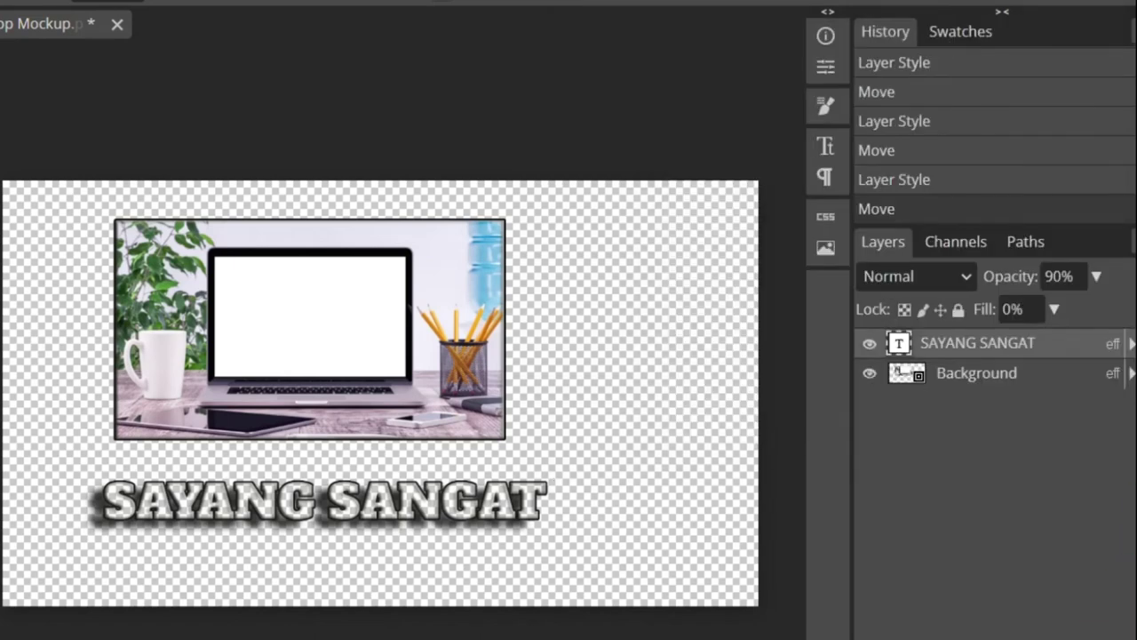
pyautogui.click(1113, 343)
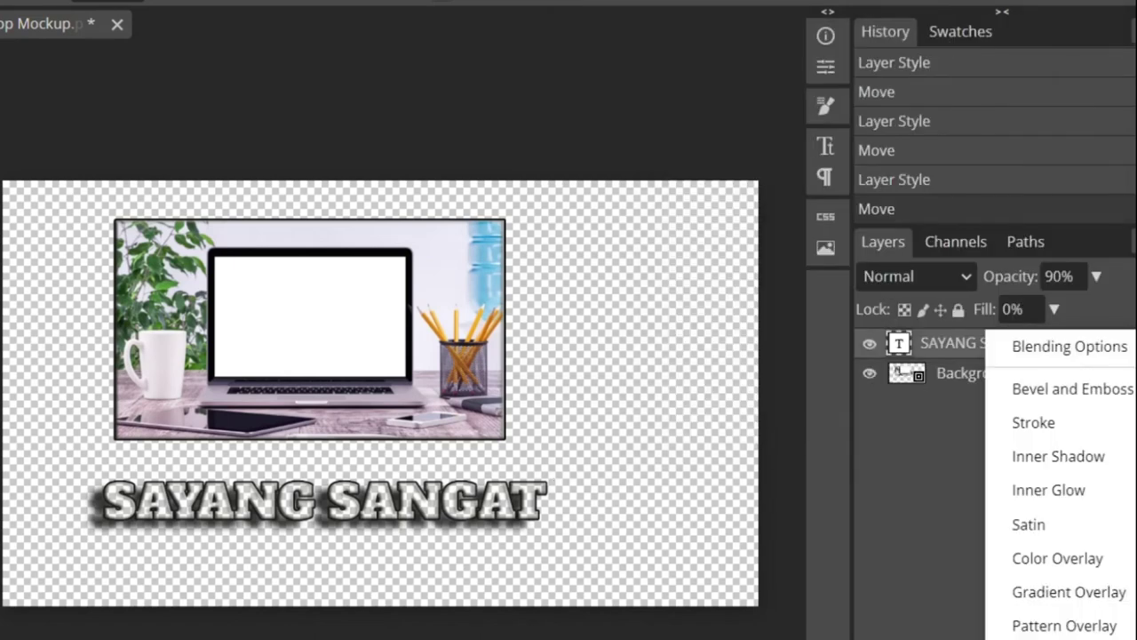
# - Set the drop shadow to 100% opacity, 147 px distance, 35 px size and 10% noise
pyautogui.click(1070, 346)
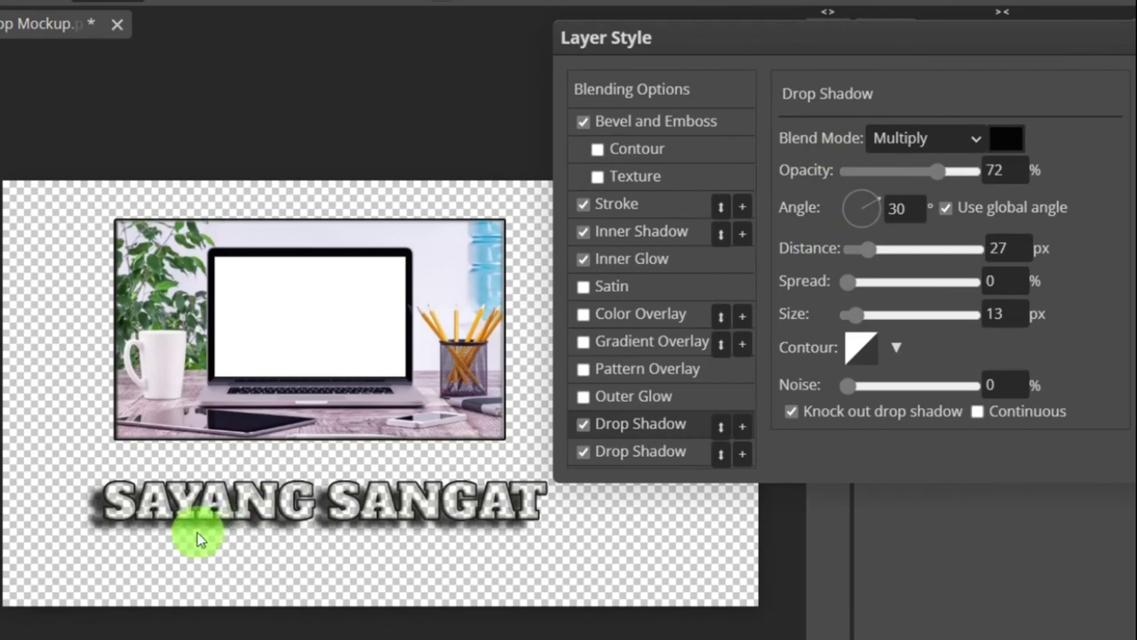
pyautogui.click(946, 207)
pyautogui.moveTo(939, 170); pyautogui.dragTo(696, 209)
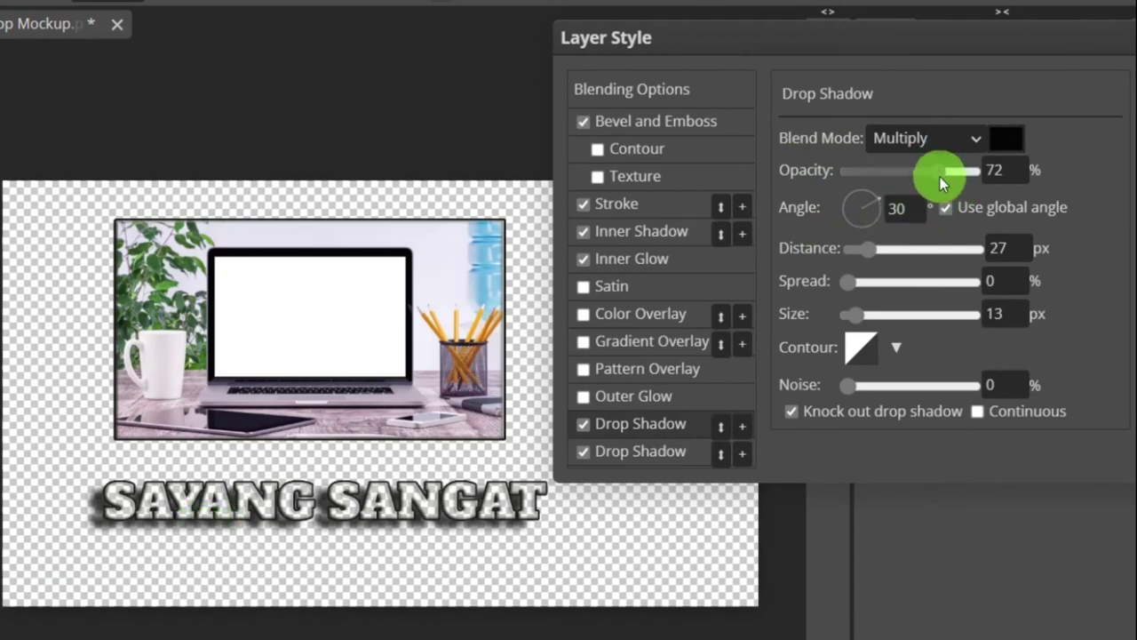
pyautogui.moveTo(849, 170)
pyautogui.mouseDown()
pyautogui.moveTo(1079, 183)
pyautogui.moveTo(619, 231)
pyautogui.moveTo(919, 177)
pyautogui.moveTo(1034, 169)
pyautogui.moveTo(612, 216)
pyautogui.moveTo(920, 169)
pyautogui.moveTo(966, 177)
pyautogui.mouseUp()
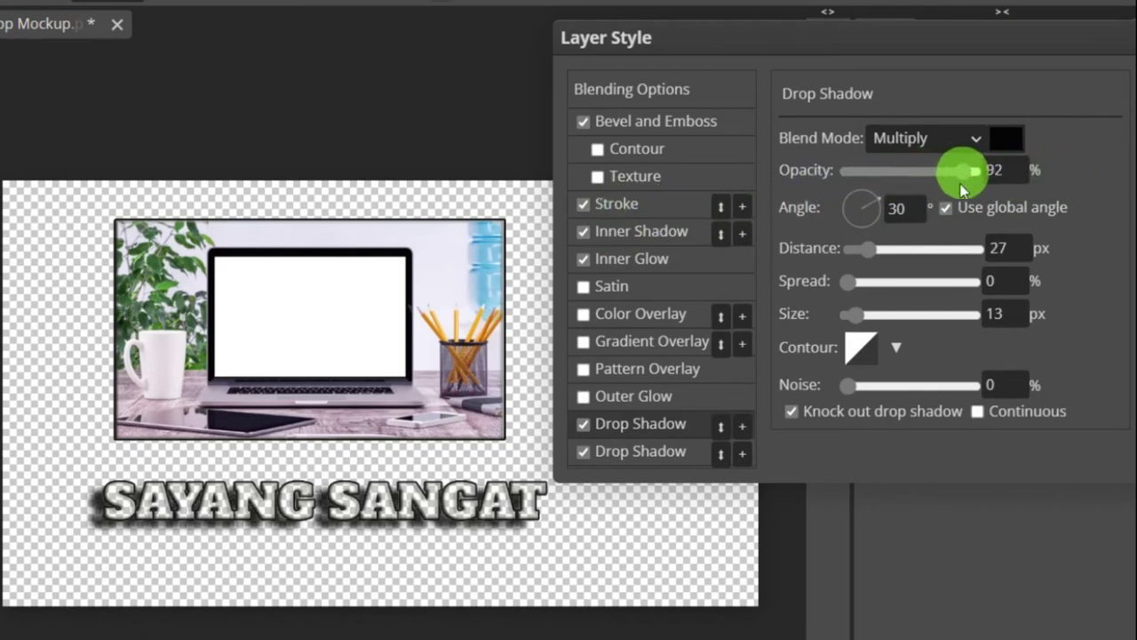
pyautogui.moveTo(871, 251); pyautogui.dragTo(945, 245)
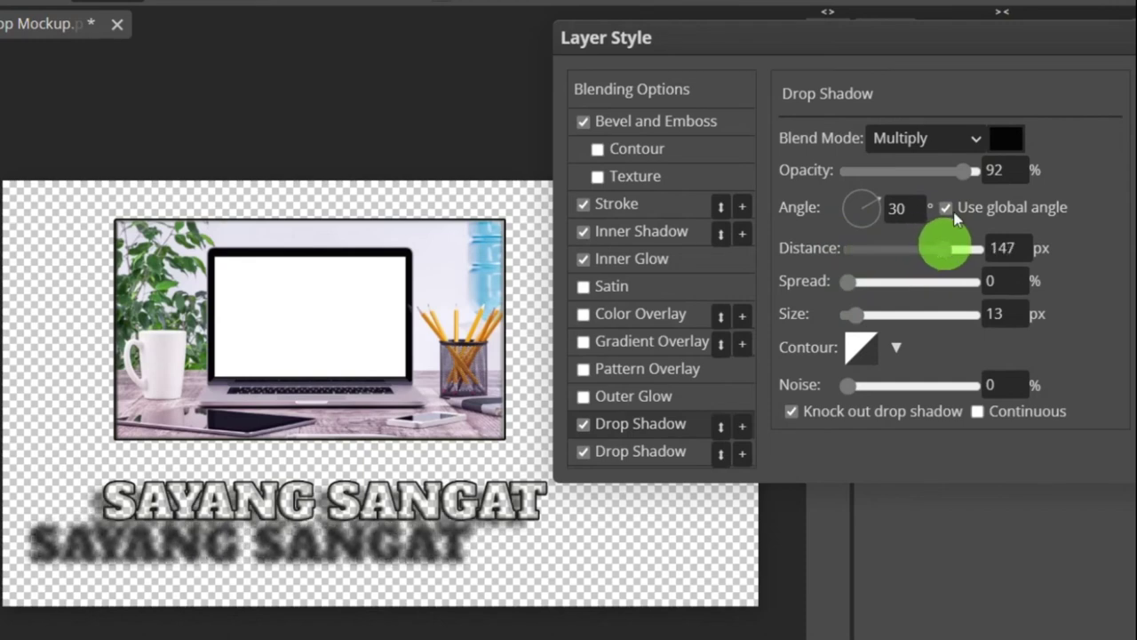
pyautogui.moveTo(967, 176)
pyautogui.mouseDown()
pyautogui.moveTo(901, 173)
pyautogui.moveTo(863, 198)
pyautogui.moveTo(1000, 191)
pyautogui.mouseUp()
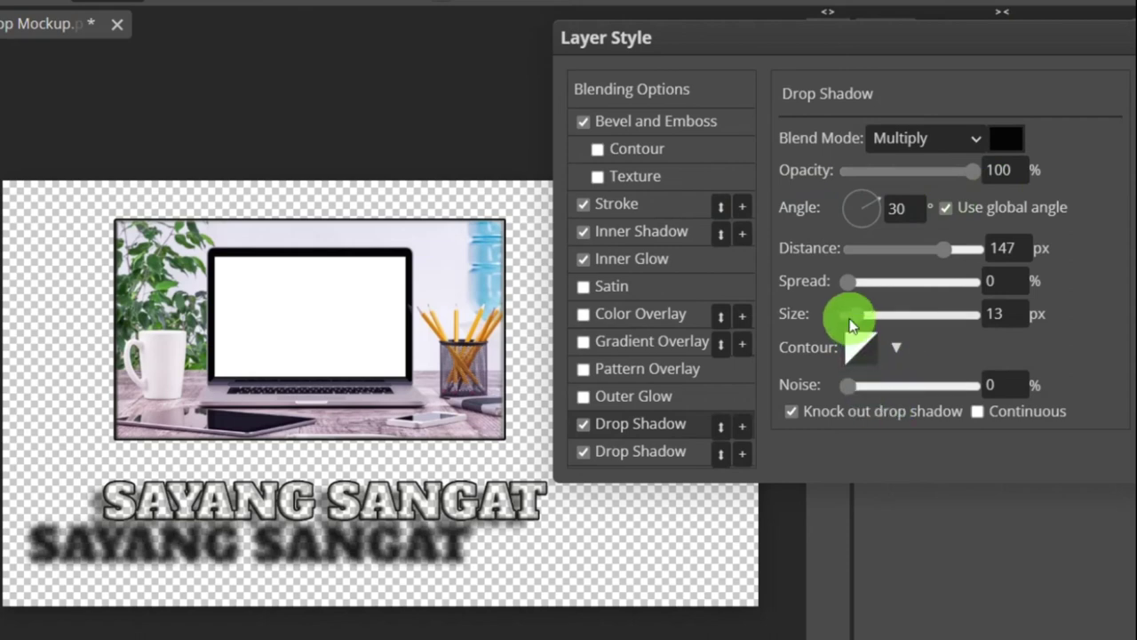
pyautogui.moveTo(852, 325)
pyautogui.mouseDown()
pyautogui.moveTo(861, 331)
pyautogui.moveTo(808, 337)
pyautogui.moveTo(926, 325)
pyautogui.moveTo(858, 338)
pyautogui.moveTo(872, 342)
pyautogui.mouseUp()
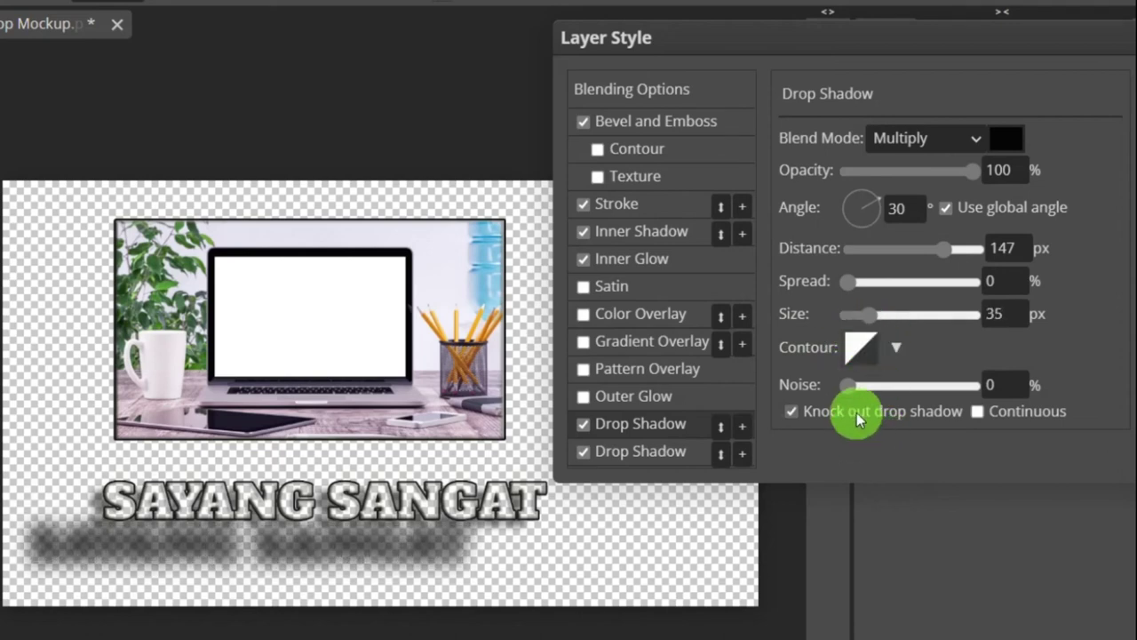
pyautogui.moveTo(844, 389)
pyautogui.mouseDown()
pyautogui.moveTo(797, 409)
pyautogui.moveTo(853, 399)
pyautogui.mouseUp()
pyautogui.press('Return')
pyautogui.click(863, 343)
# - Try the text over the laptop, then drop it and its shadow below the photo
pyautogui.moveTo(297, 515); pyautogui.dragTo(324, 306)
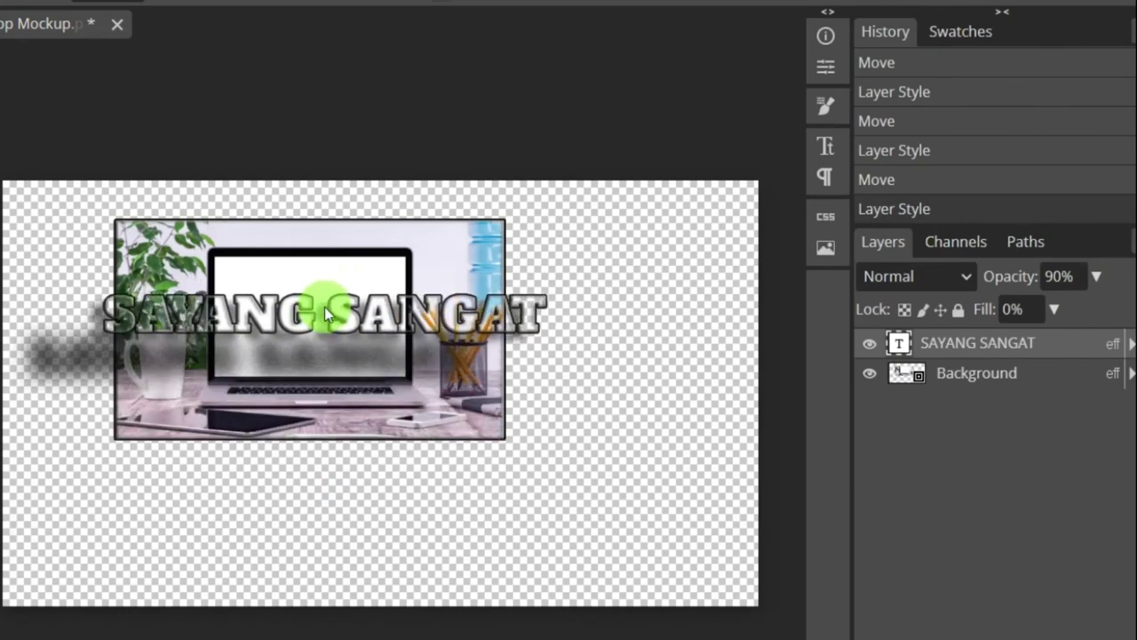
pyautogui.moveTo(324, 307); pyautogui.dragTo(325, 306)
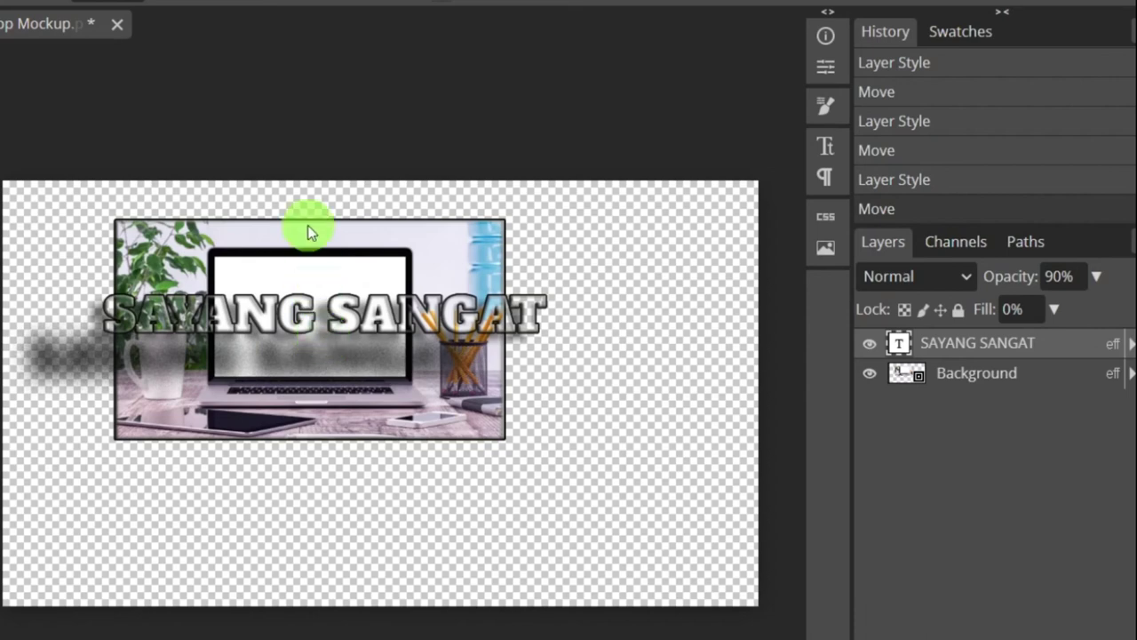
pyautogui.moveTo(324, 316); pyautogui.dragTo(338, 493)
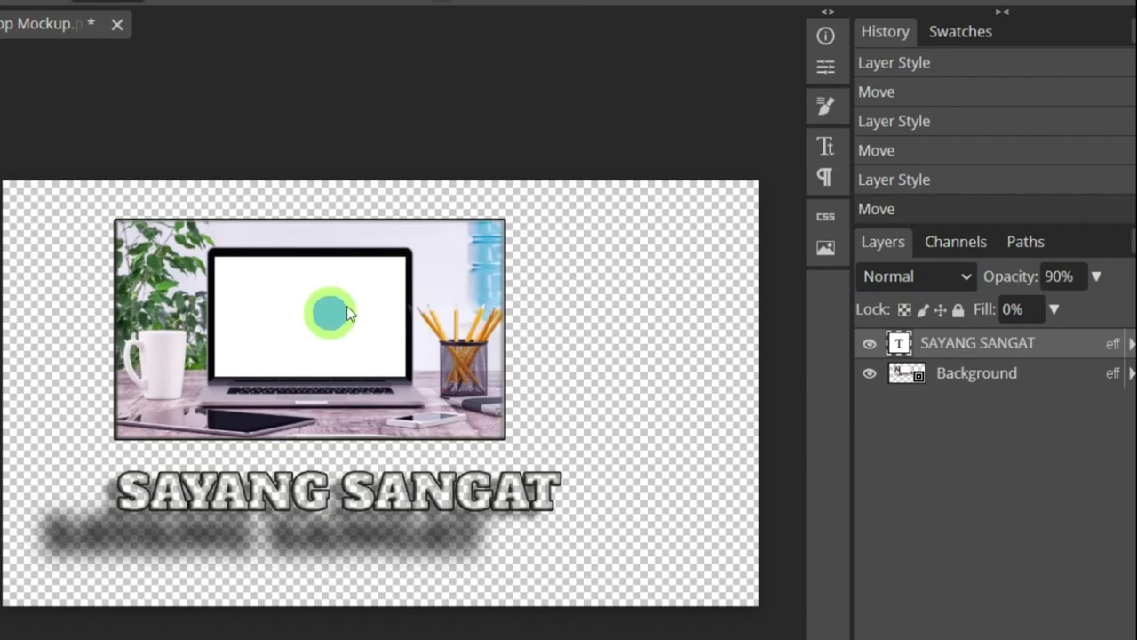
# - Fine-tune the text's position and shift the Background laptop photo slightly right and down
pyautogui.moveTo(329, 313); pyautogui.dragTo(375, 288)
pyautogui.moveTo(362, 447); pyautogui.dragTo(303, 487)
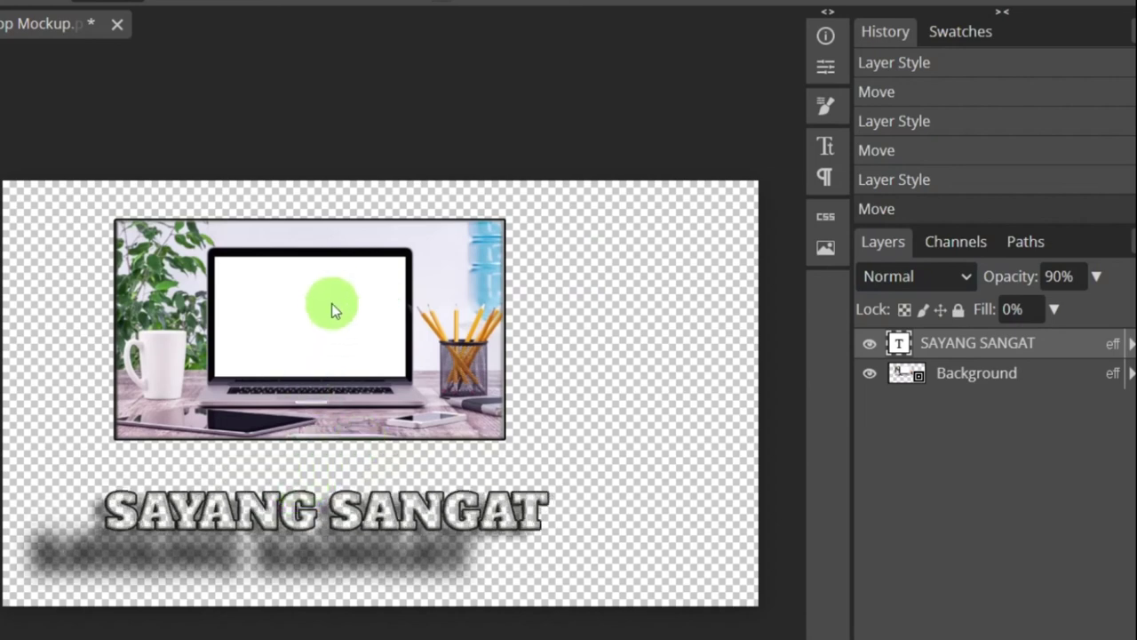
pyautogui.click(963, 374)
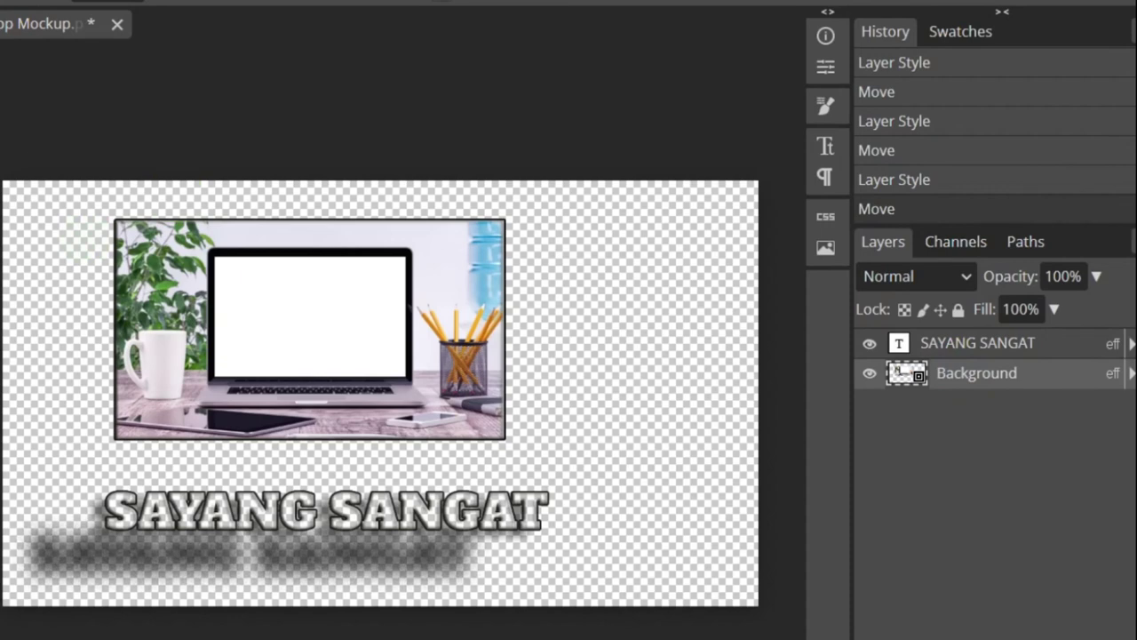
pyautogui.moveTo(384, 368); pyautogui.dragTo(401, 396)
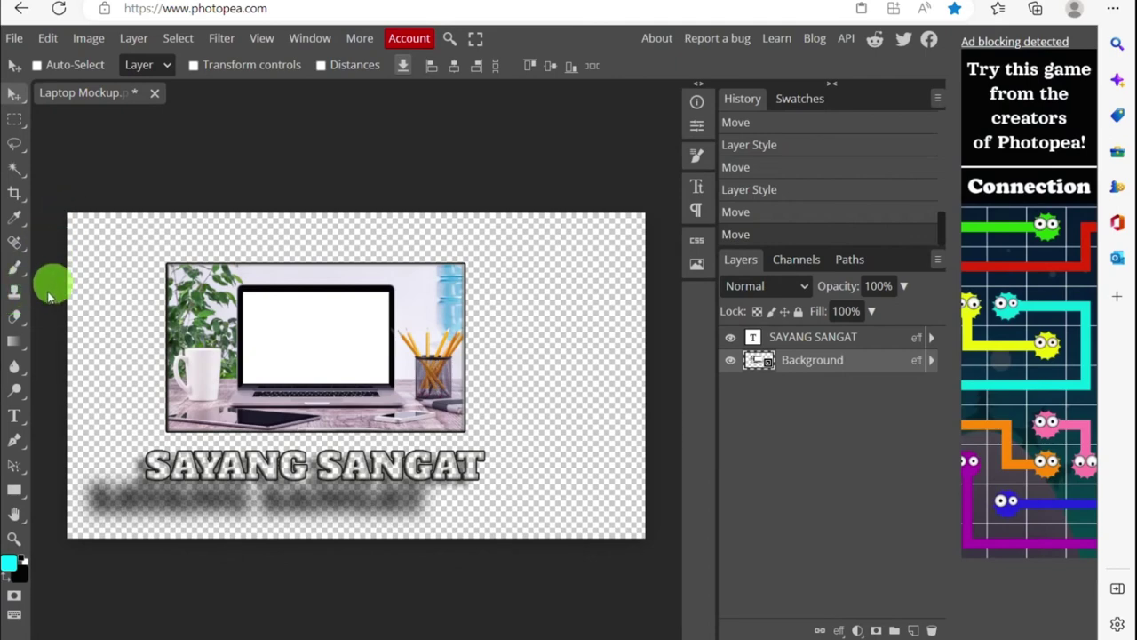
# - Rasterize the laptop photo and trial-erase the blue bottle and the screen's top edge
pyautogui.click(15, 320)
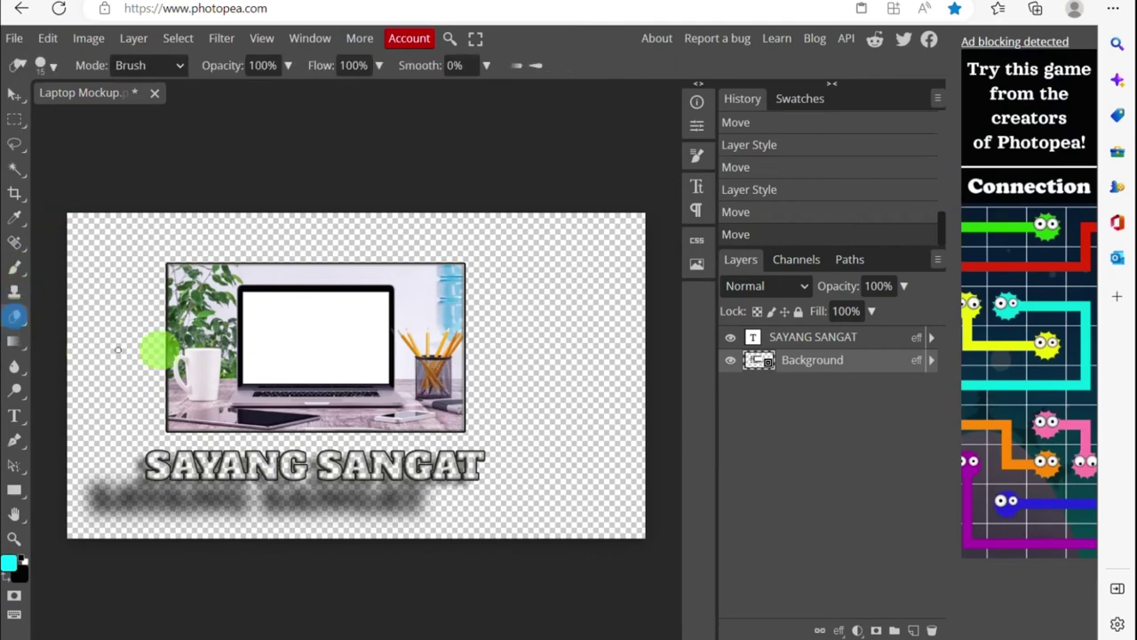
pyautogui.click(423, 262)
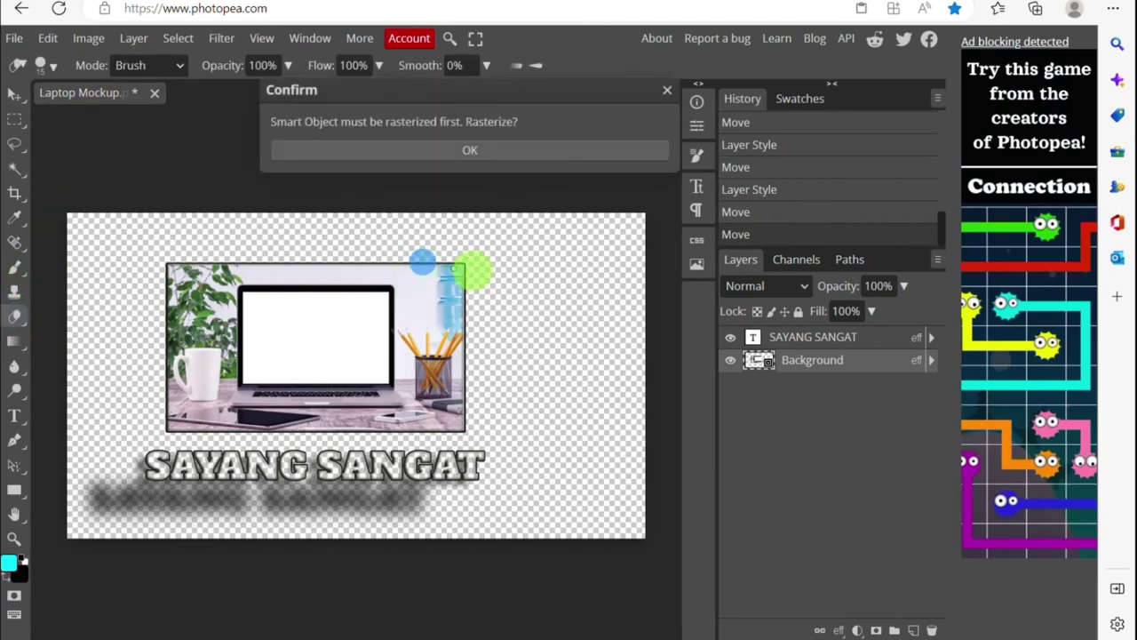
pyautogui.click(480, 149)
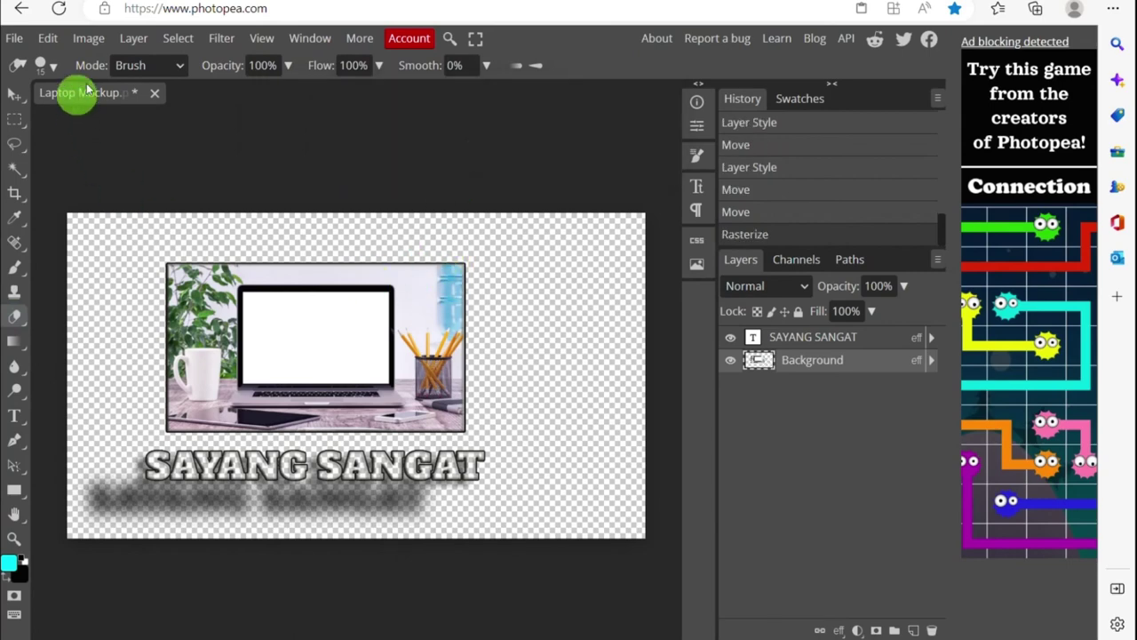
pyautogui.moveTo(442, 265)
pyautogui.mouseDown()
pyautogui.moveTo(473, 300)
pyautogui.moveTo(483, 279)
pyautogui.mouseUp()
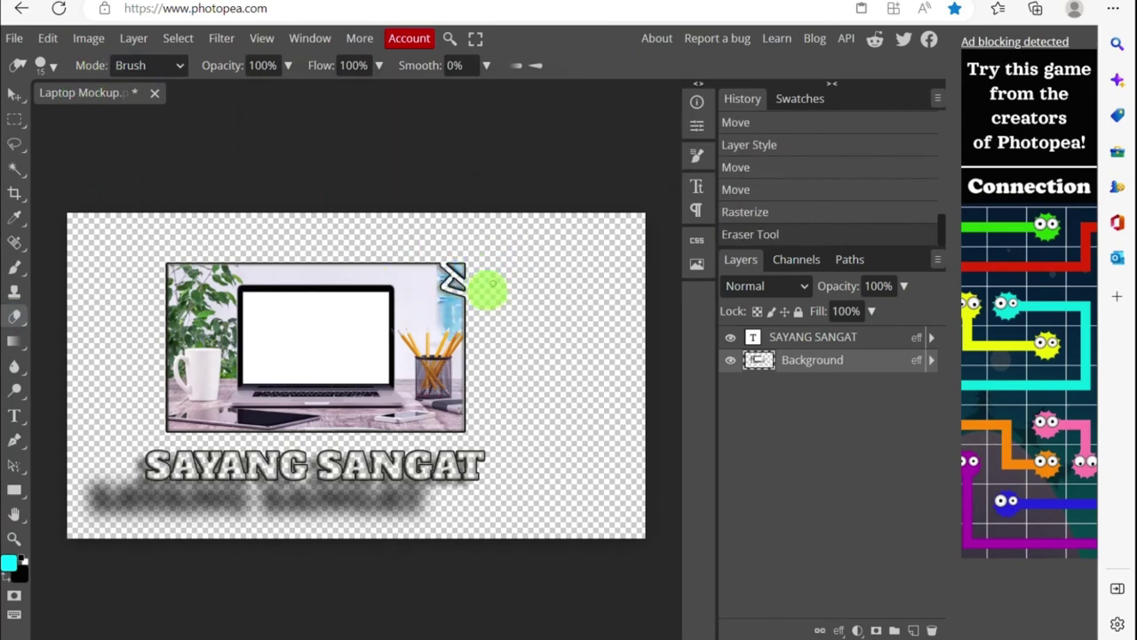
pyautogui.moveTo(393, 287); pyautogui.dragTo(322, 299)
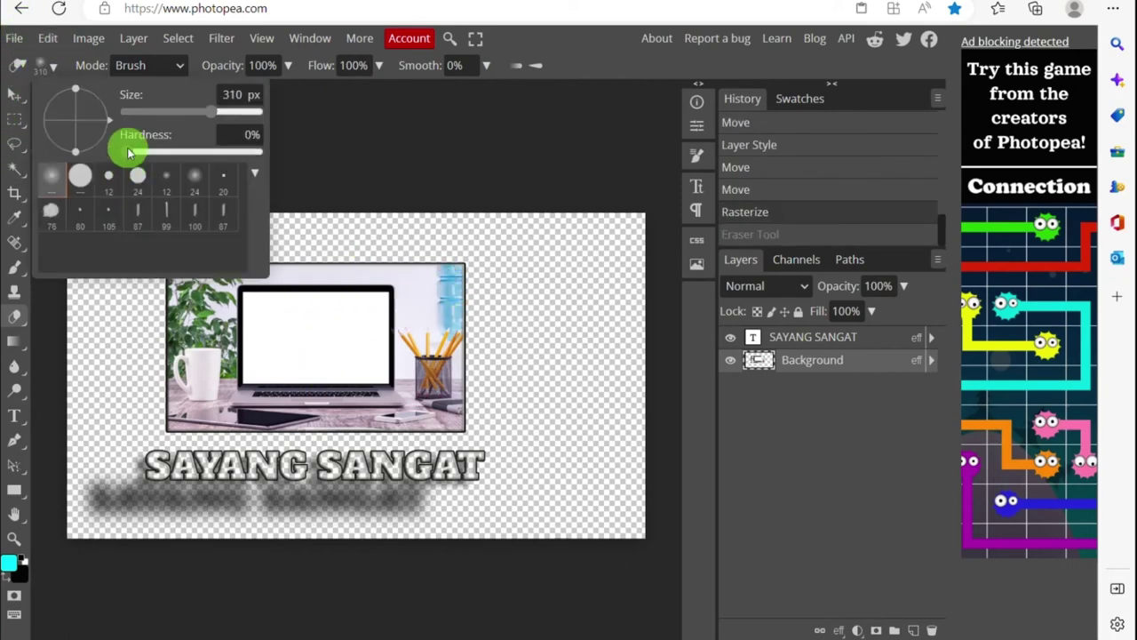
# - Raise the eraser hardness and erase sweeps across the photo's upper area
pyautogui.moveTo(128, 153)
pyautogui.mouseDown()
pyautogui.moveTo(113, 156)
pyautogui.moveTo(244, 172)
pyautogui.mouseUp()
pyautogui.click(521, 299)
pyautogui.moveTo(466, 357)
pyautogui.mouseDown()
pyautogui.moveTo(417, 198)
pyautogui.moveTo(418, 239)
pyautogui.moveTo(302, 251)
pyautogui.moveTo(346, 323)
pyautogui.mouseUp()
pyautogui.moveTo(383, 367)
pyautogui.mouseDown()
pyautogui.moveTo(399, 411)
pyautogui.moveTo(231, 406)
pyautogui.moveTo(227, 329)
pyautogui.mouseUp()
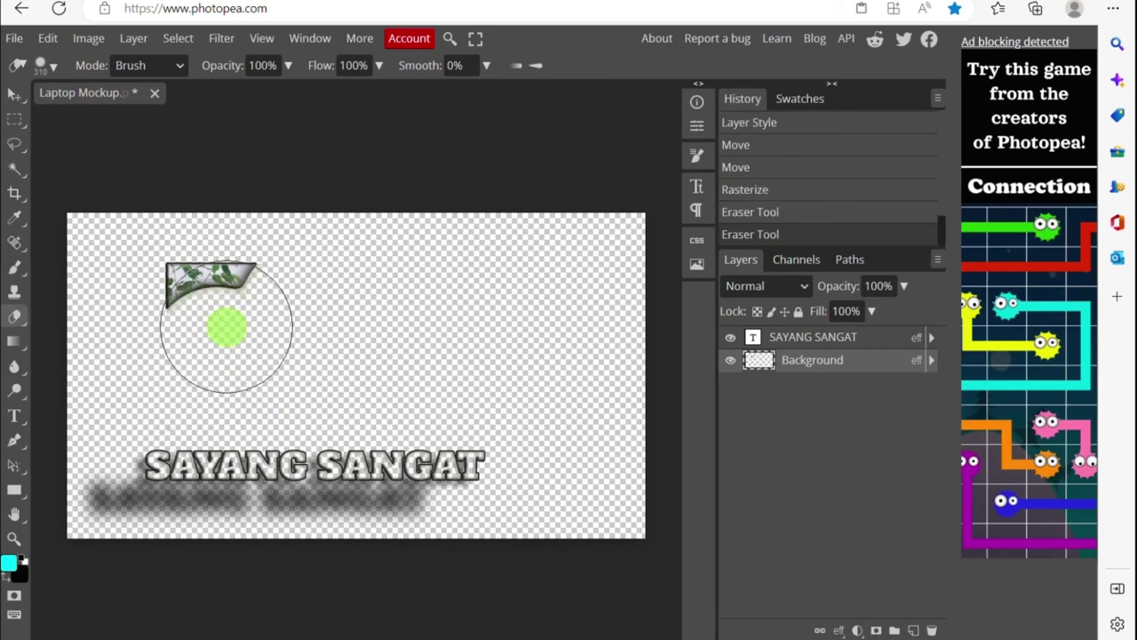
# - Delete a rectangular block from the upper laptop screen area and deselect
pyautogui.click(47, 42)
pyautogui.press('Delete')
pyautogui.click(528, 282)
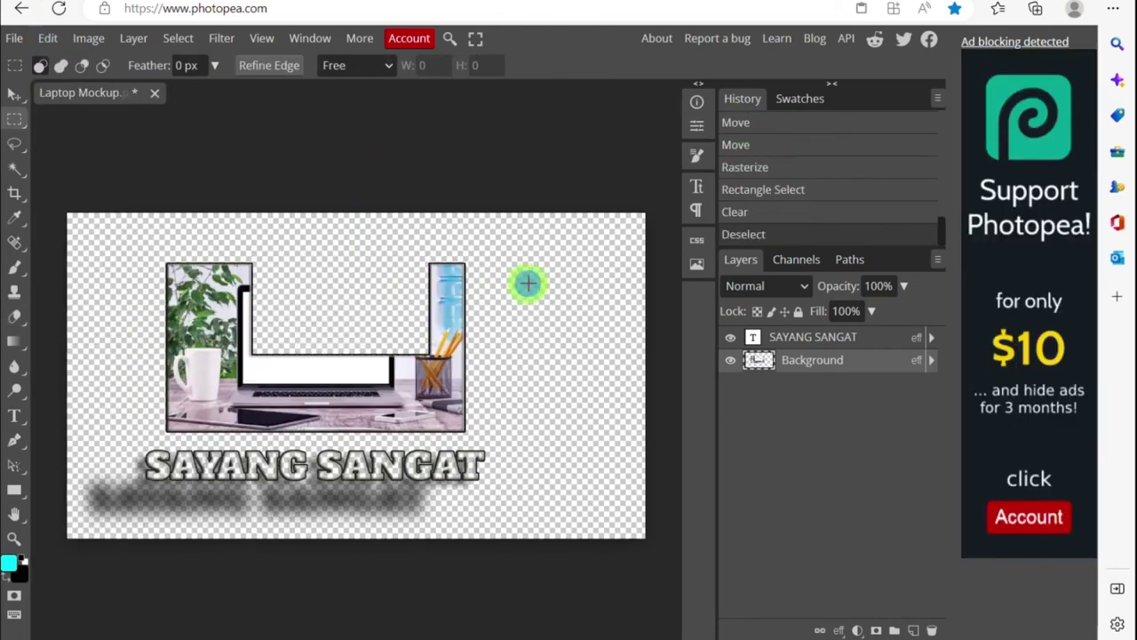
# - Try the Crop, Spot Healing and Clone Stamp tools near the plant at top-left
pyautogui.click(14, 194)
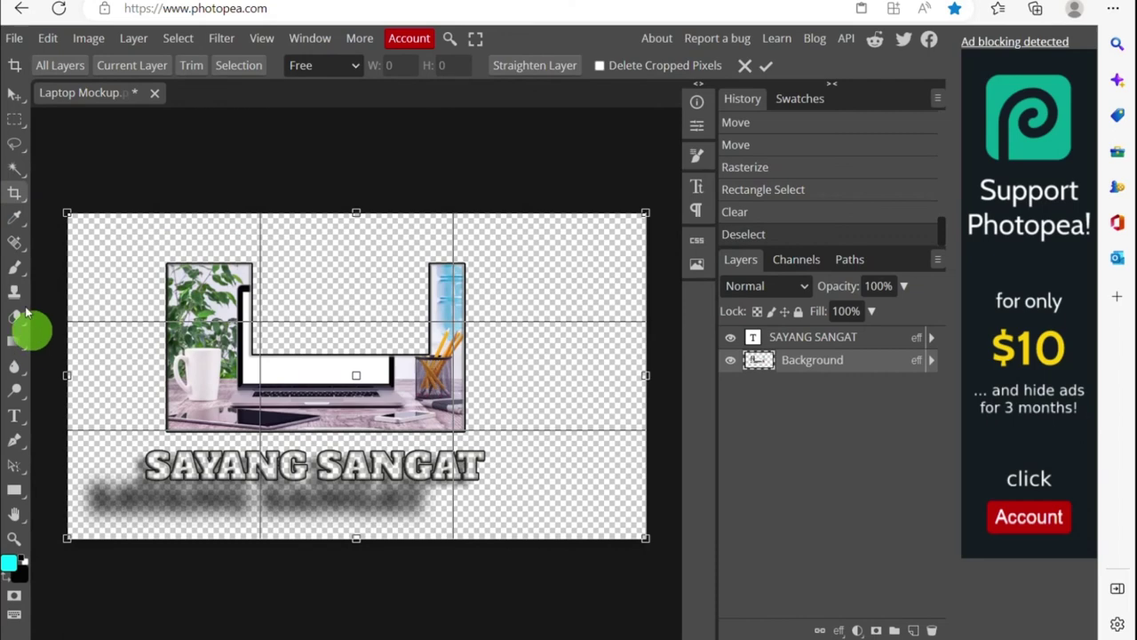
pyautogui.click(14, 242)
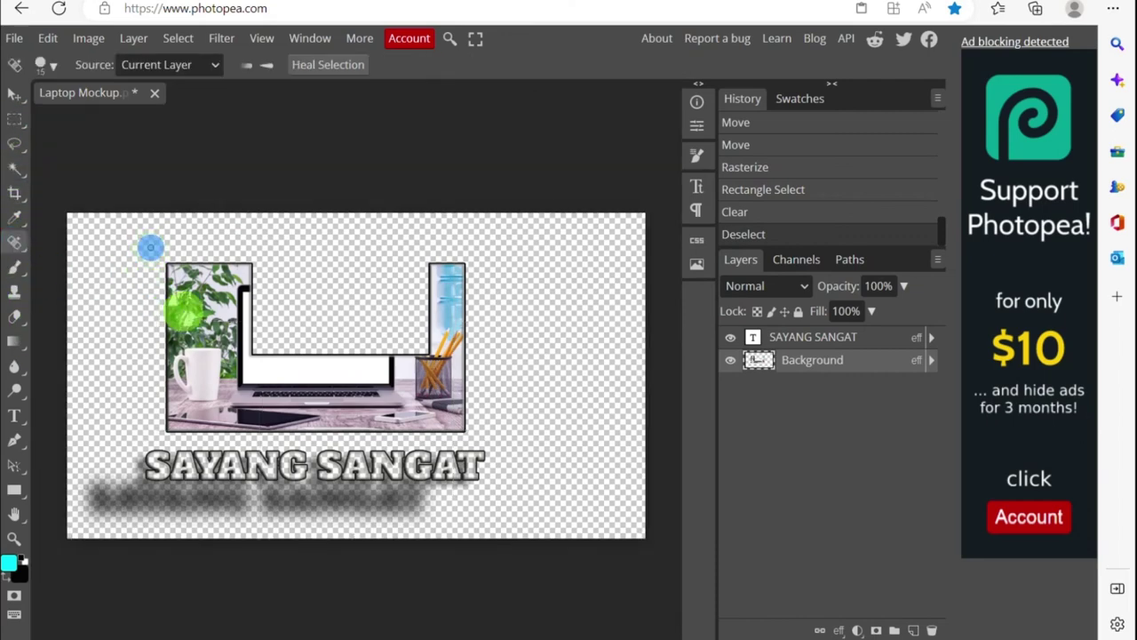
pyautogui.click(260, 286)
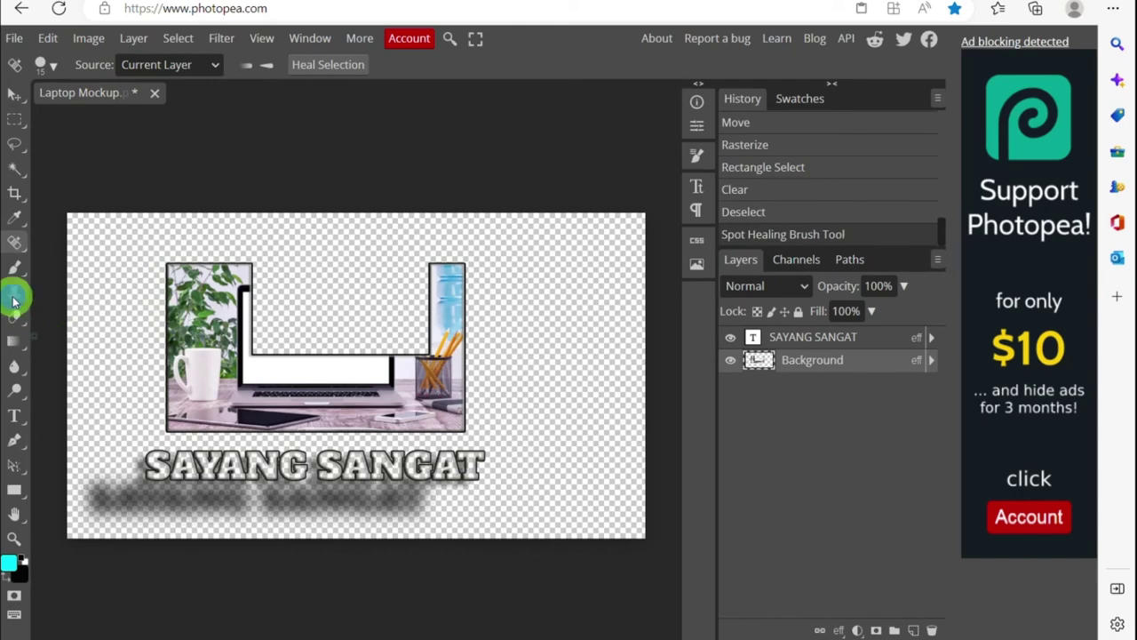
pyautogui.click(14, 291)
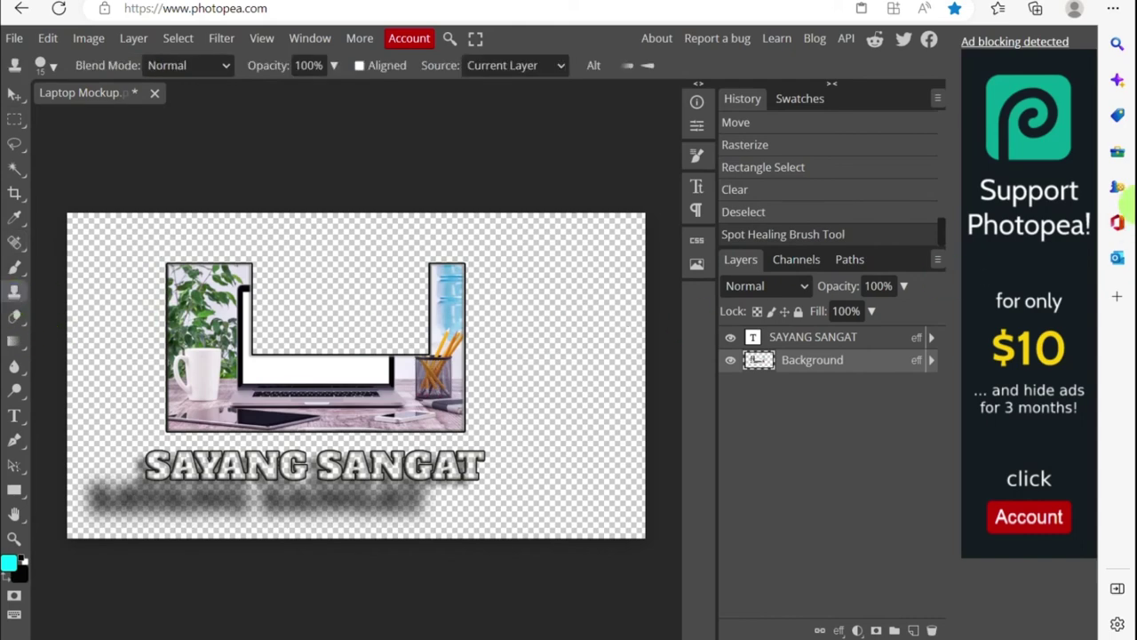
pyautogui.keyDown('alt'); pyautogui.click(238, 278); pyautogui.keyUp('alt')
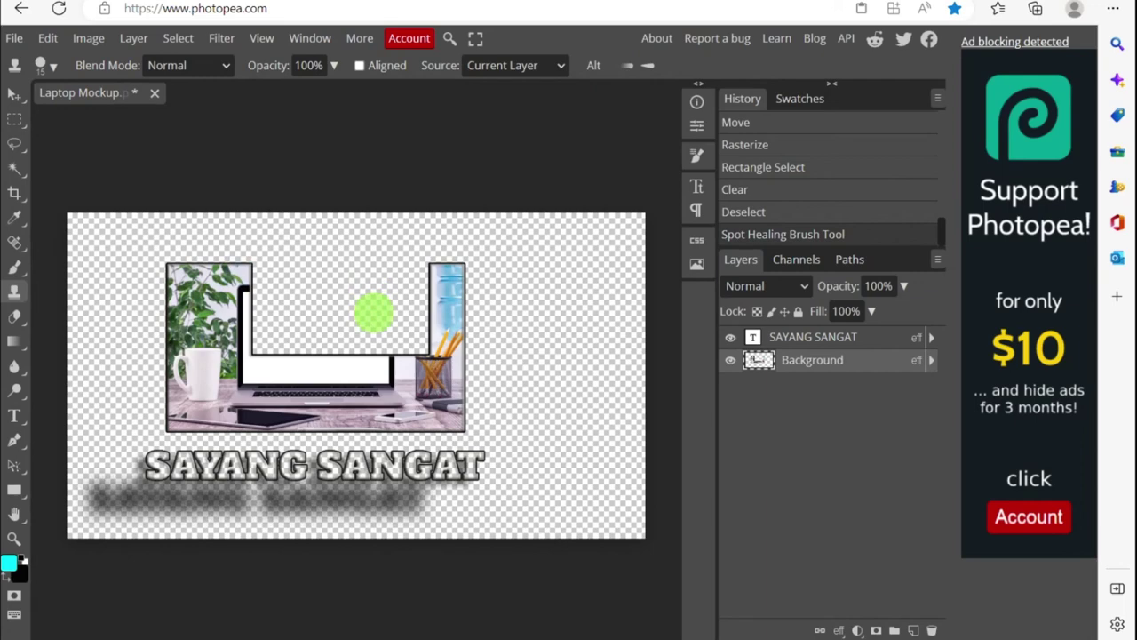
# - Duplicate the laptop photo into a Background copy and nudge it right and down
pyautogui.moveTo(351, 275); pyautogui.dragTo(382, 290)
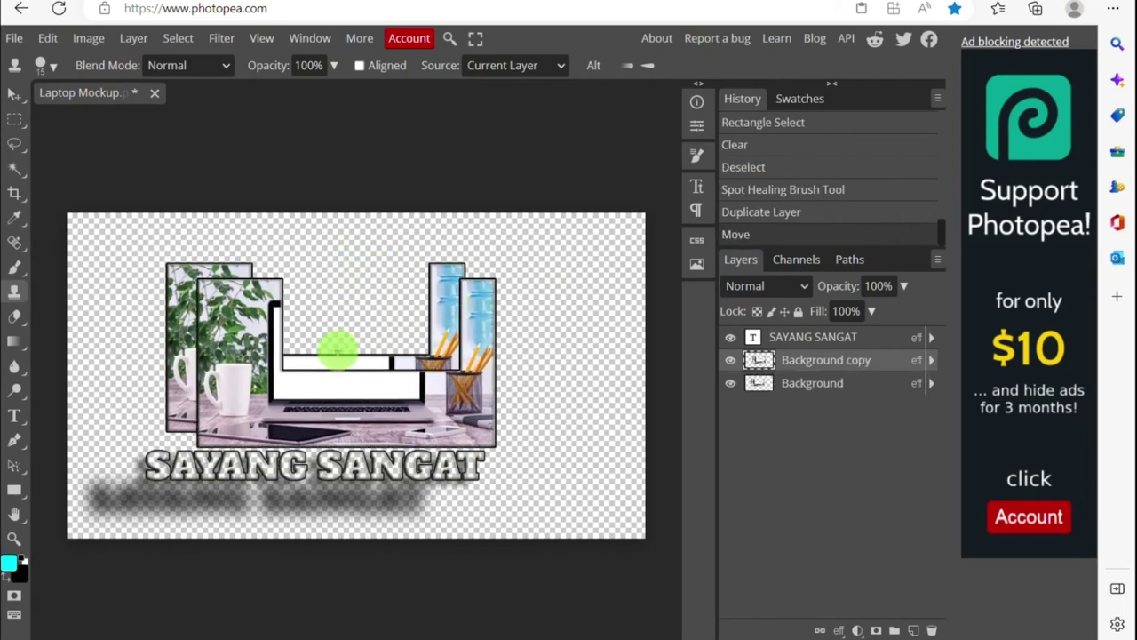
pyautogui.click(427, 374)
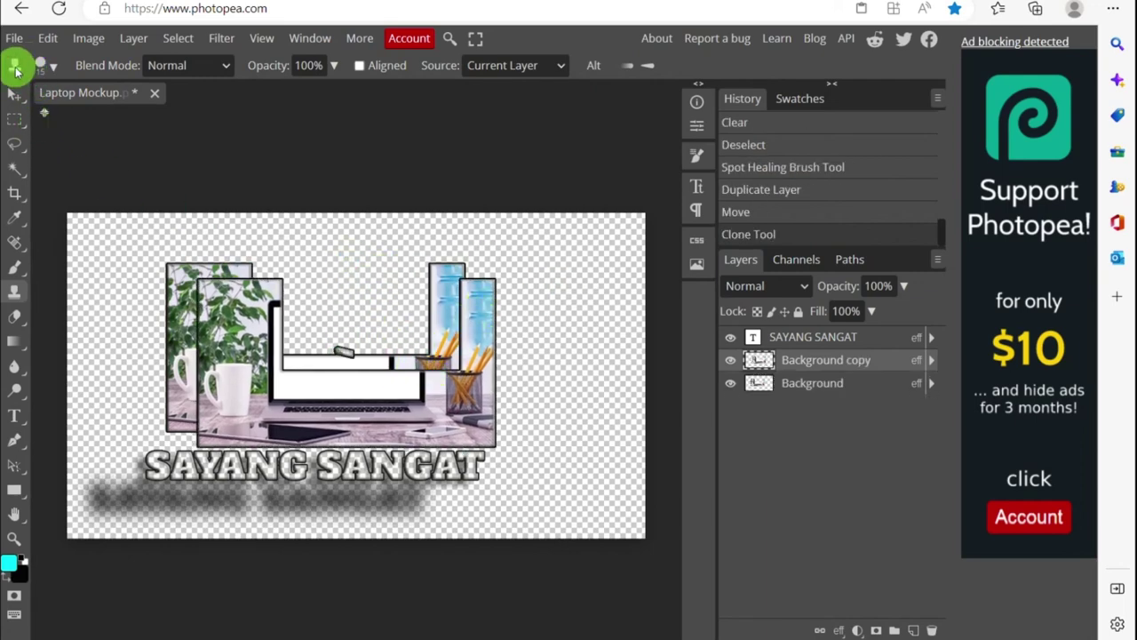
pyautogui.click(15, 92)
pyautogui.moveTo(388, 327); pyautogui.dragTo(476, 353)
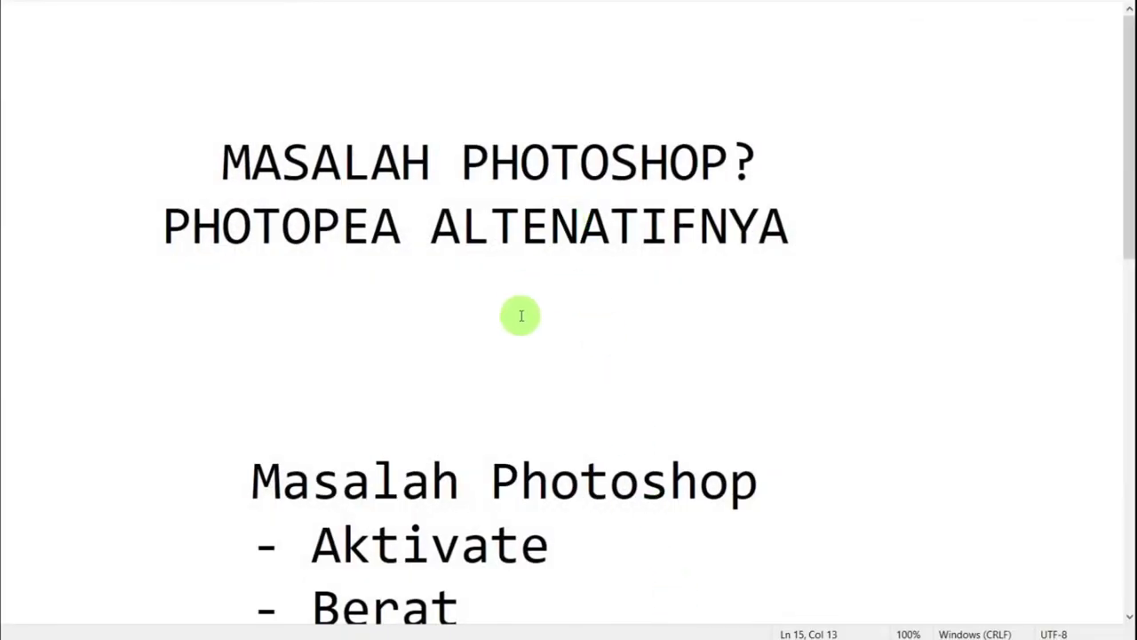
pyautogui.scroll(-2, 522, 316)
pyautogui.scroll(-2, 522, 316)
pyautogui.press('Right')
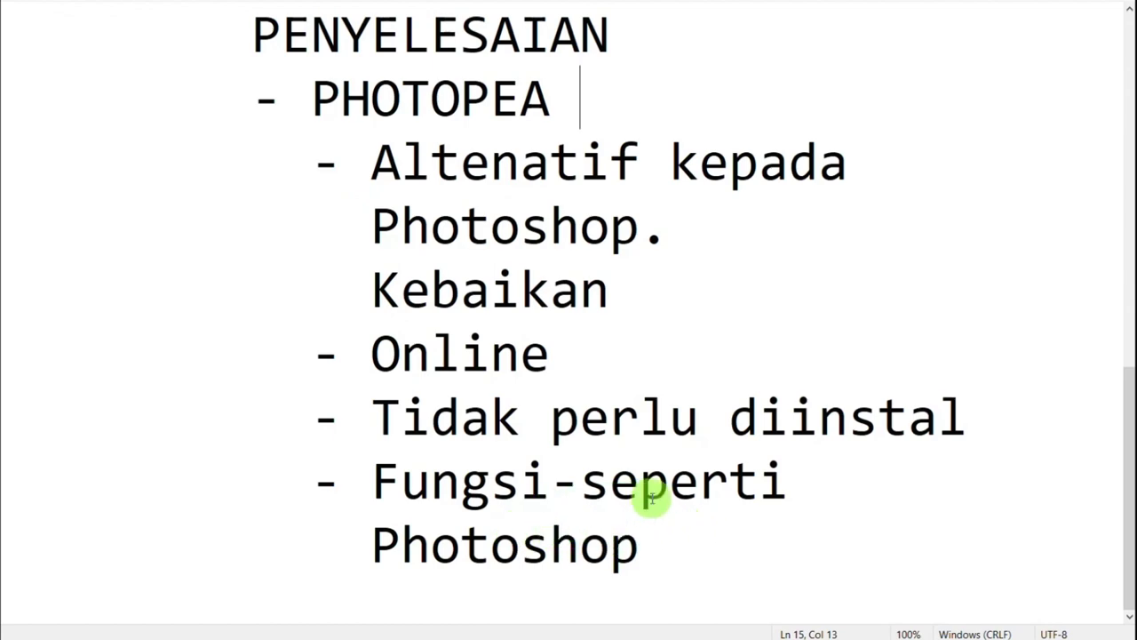
pyautogui.scroll(3, 640, 469)
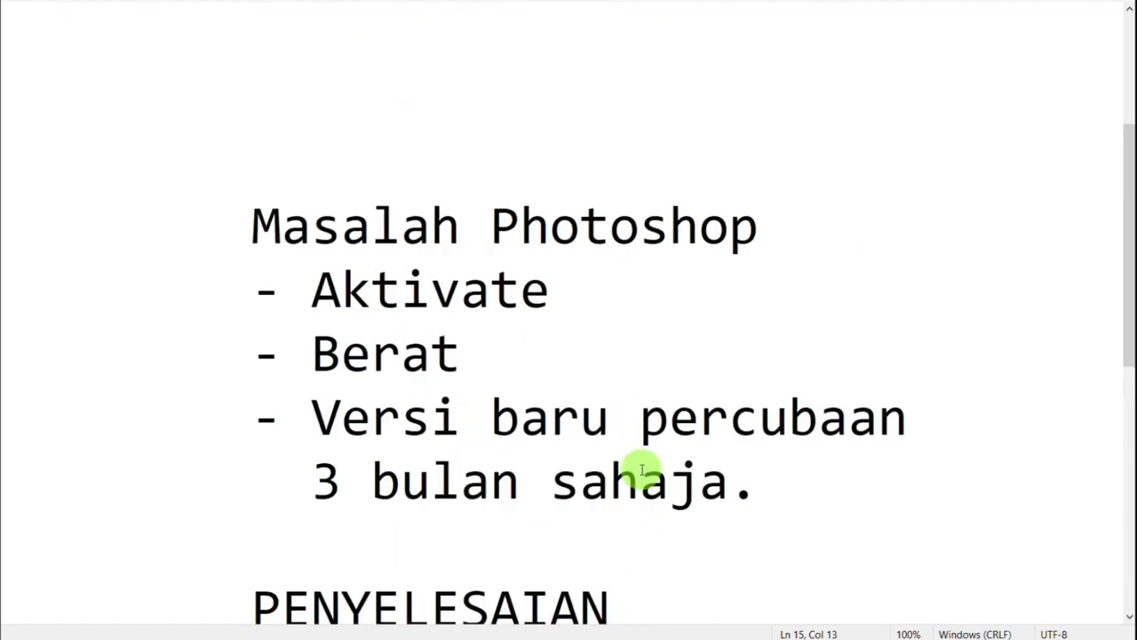
pyautogui.scroll(2, 642, 471)
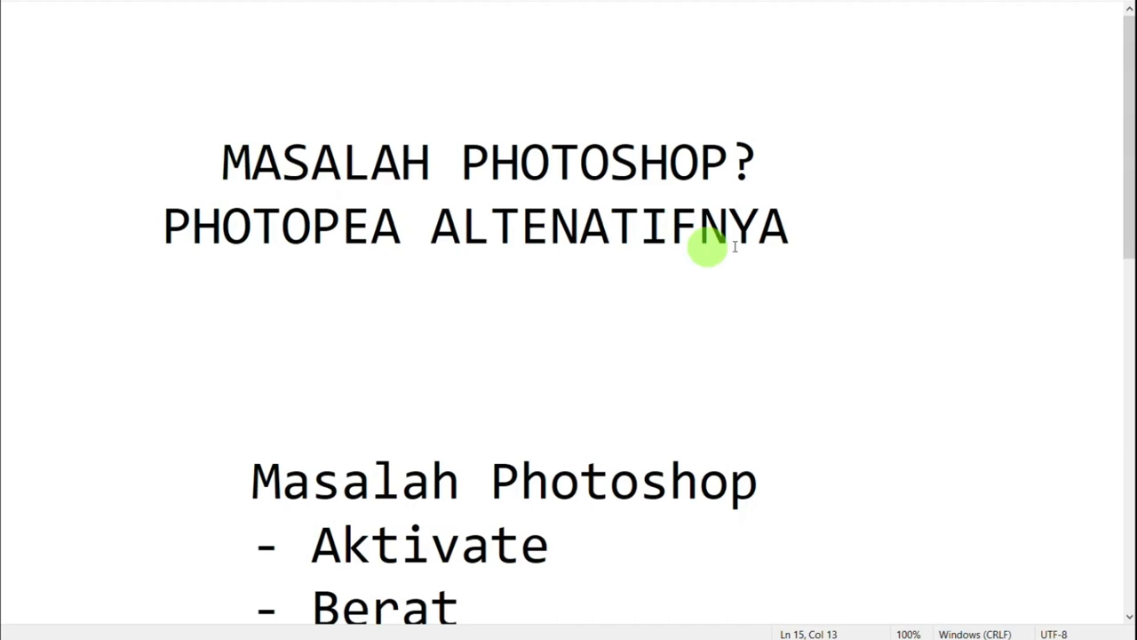
# - Indent both title lines, push the title down with blank lines, and briefly select PHOTOPEA
pyautogui.click(188, 164)
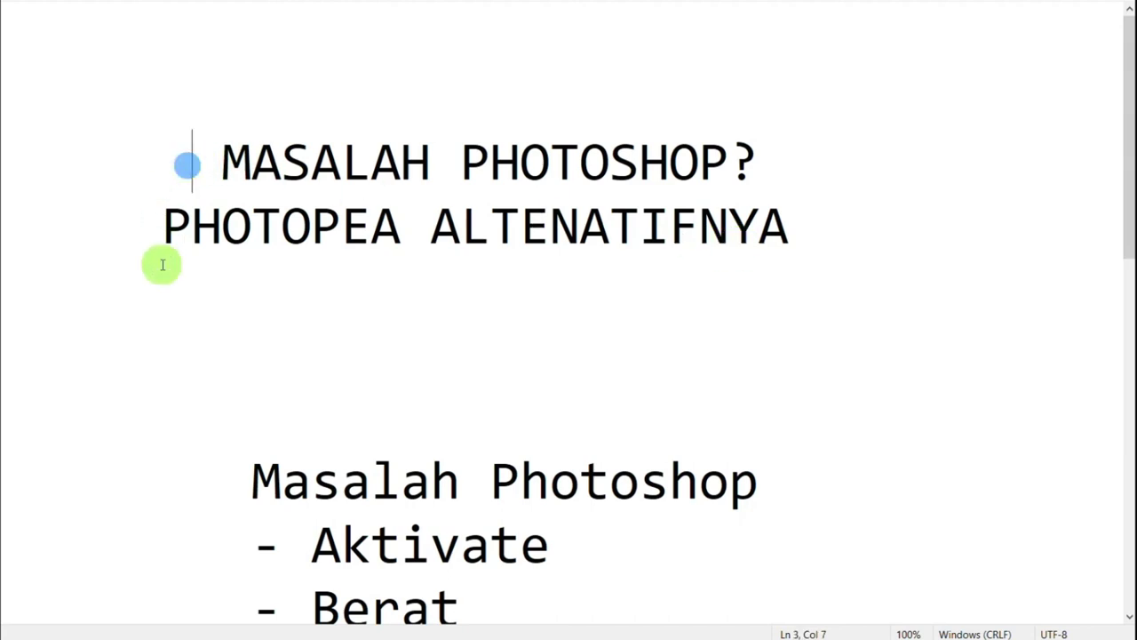
pyautogui.click(127, 228)
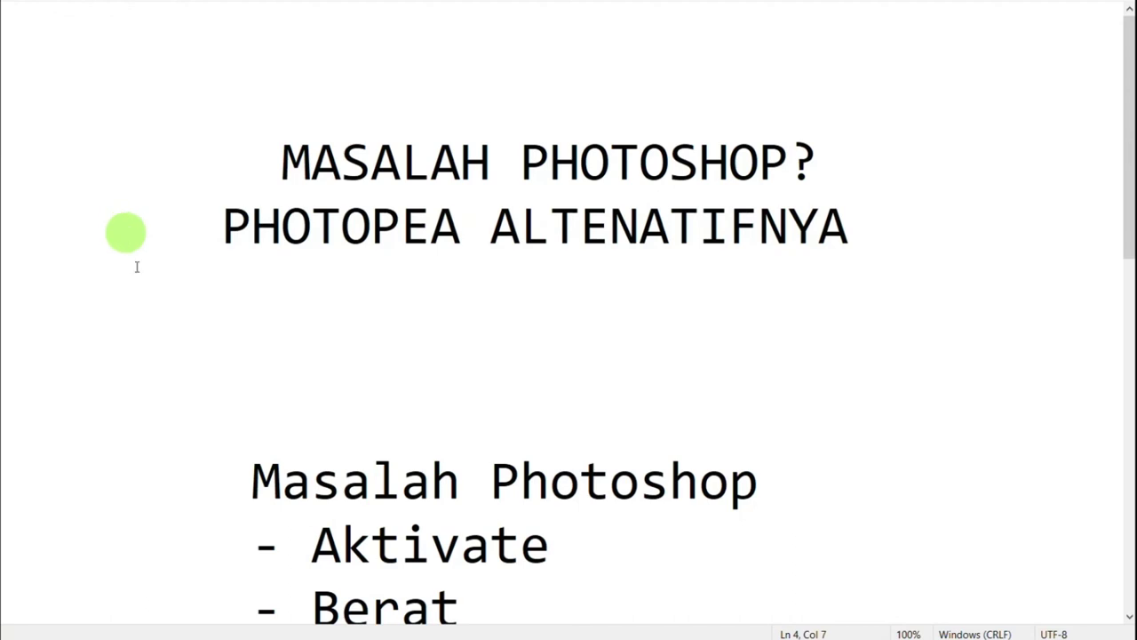
pyautogui.click(518, 102)
pyautogui.press('Return')
pyautogui.press('Return')
pyautogui.press('Return')
pyautogui.click(488, 418)
pyautogui.press('Return')
pyautogui.press('Return')
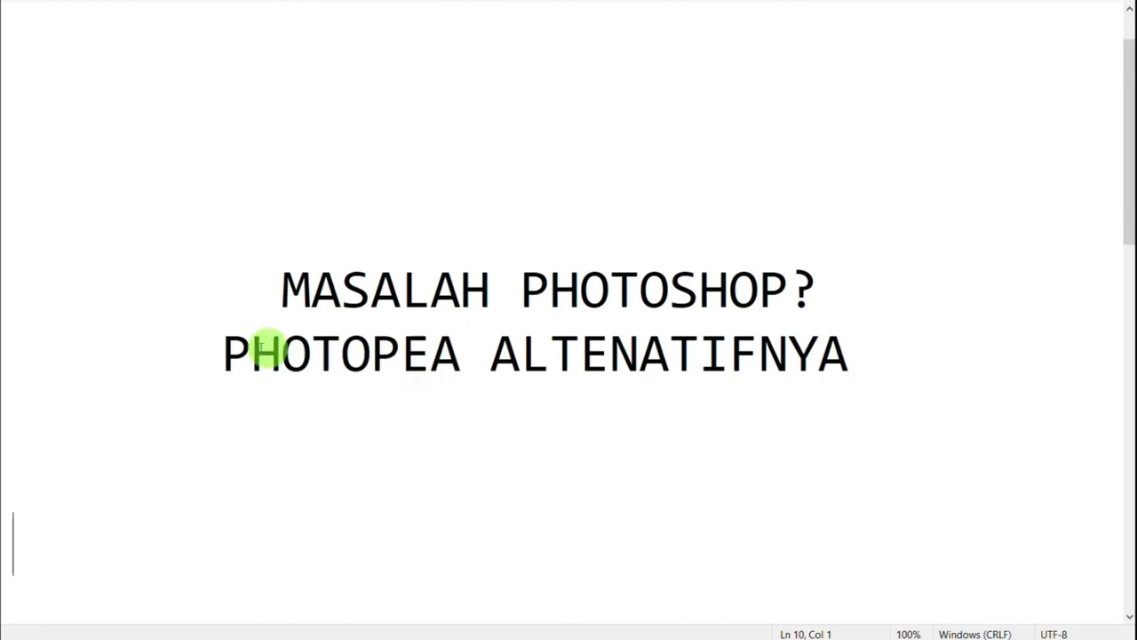
pyautogui.moveTo(223, 359); pyautogui.dragTo(455, 373)
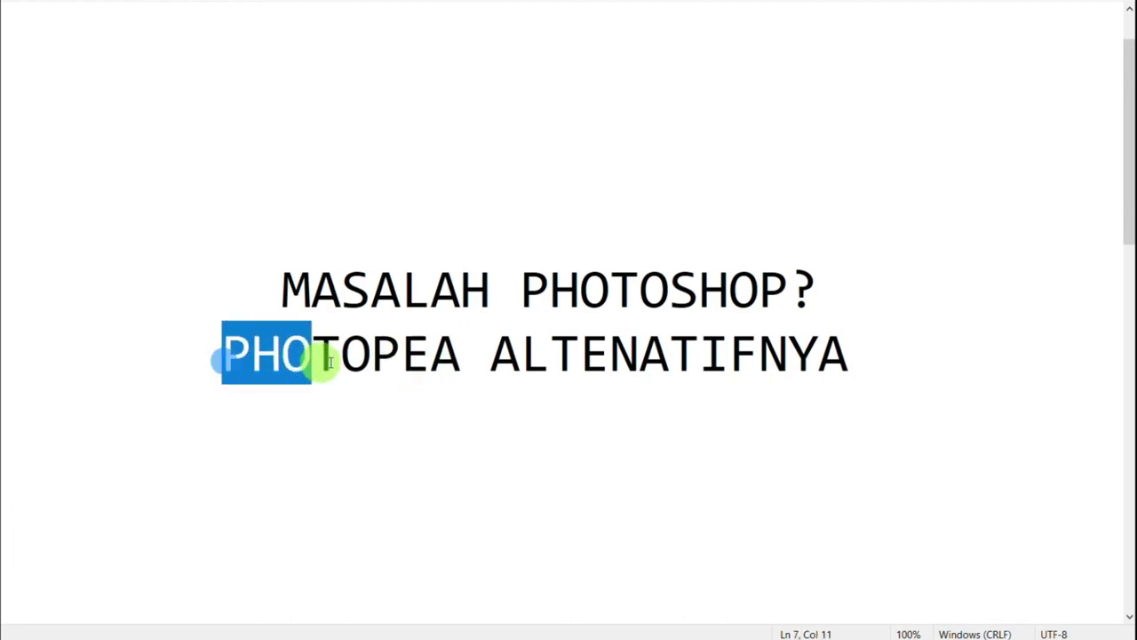
pyautogui.click(477, 429)
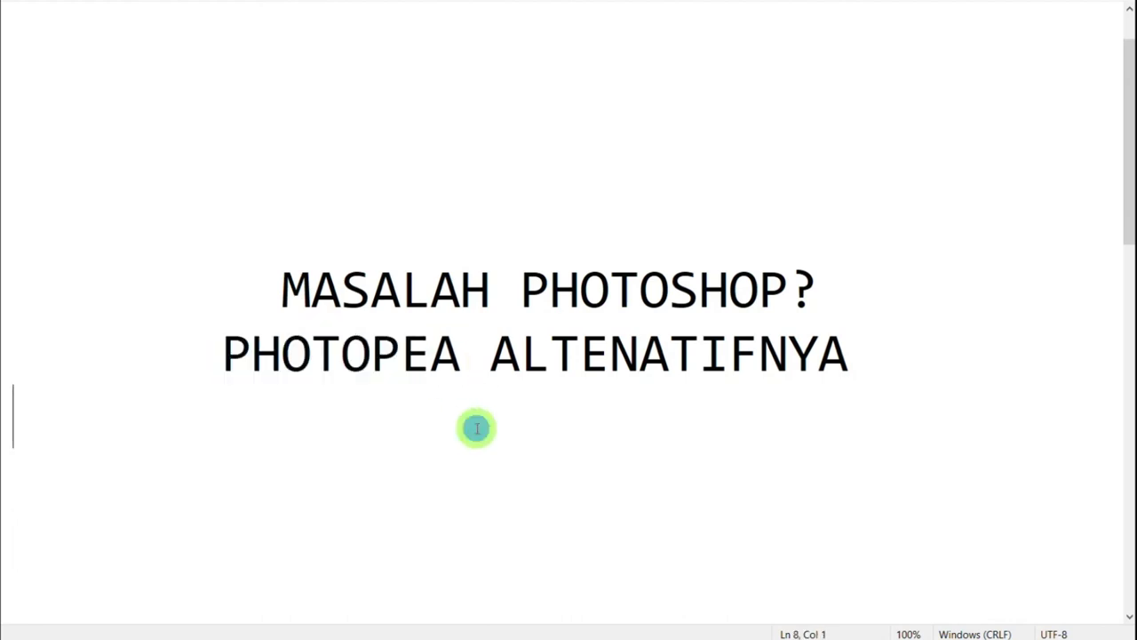